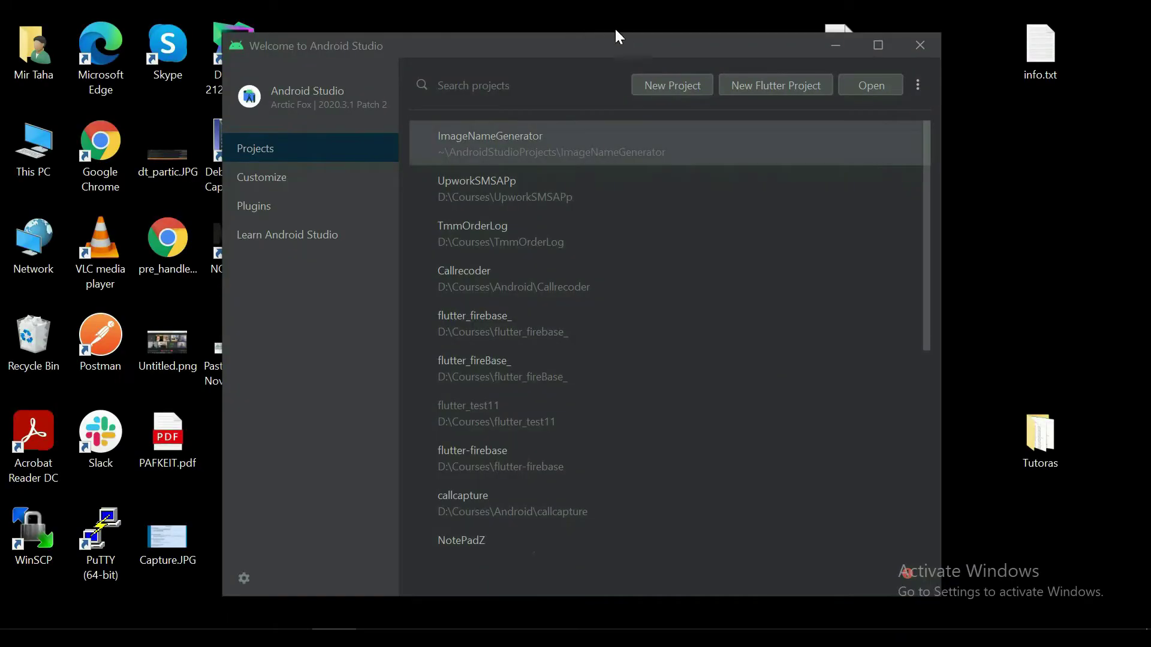
- Start a new project from the Empty Activity template and select the default name for replacement
left_click(684, 82)
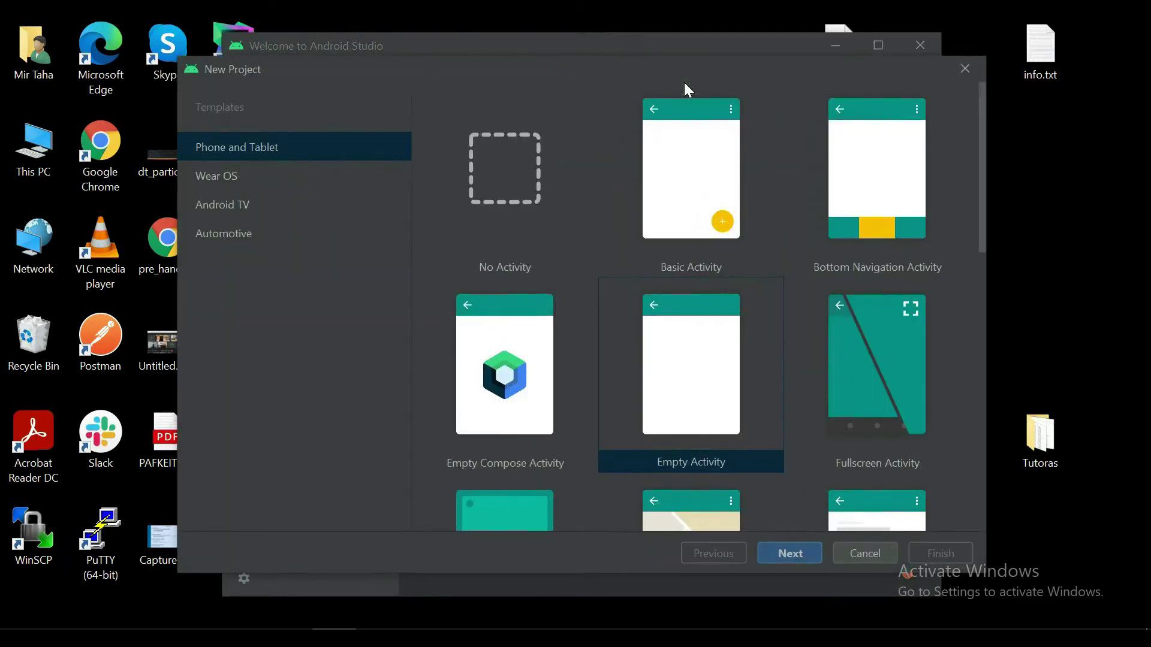
left_click(525, 155)
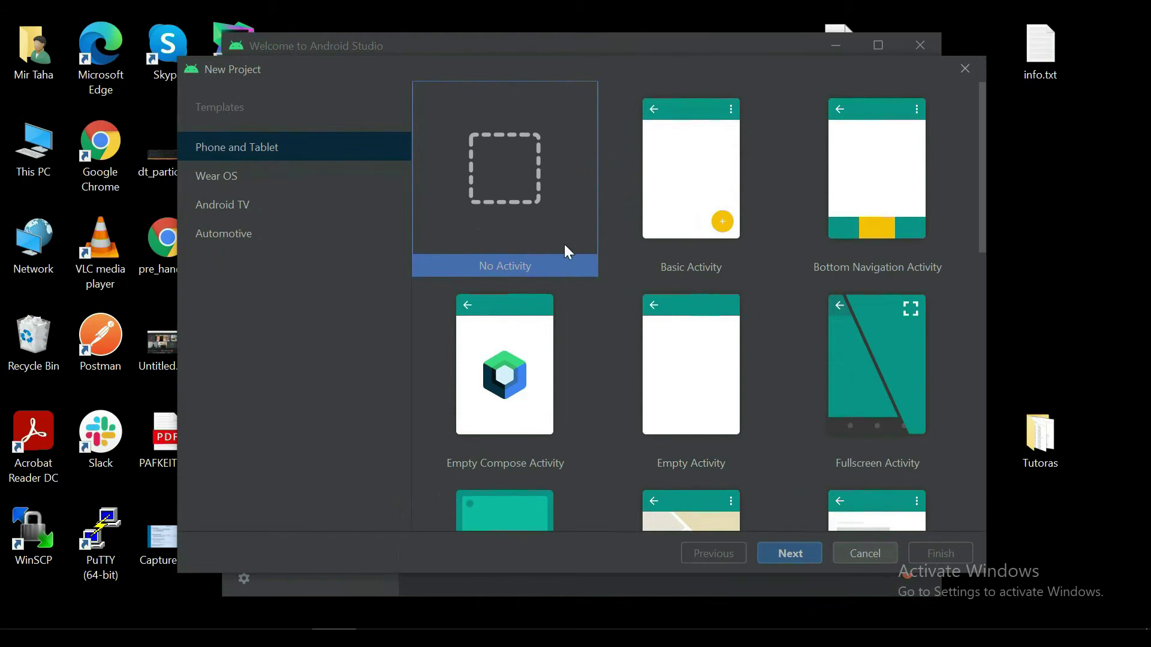
left_click(727, 393)
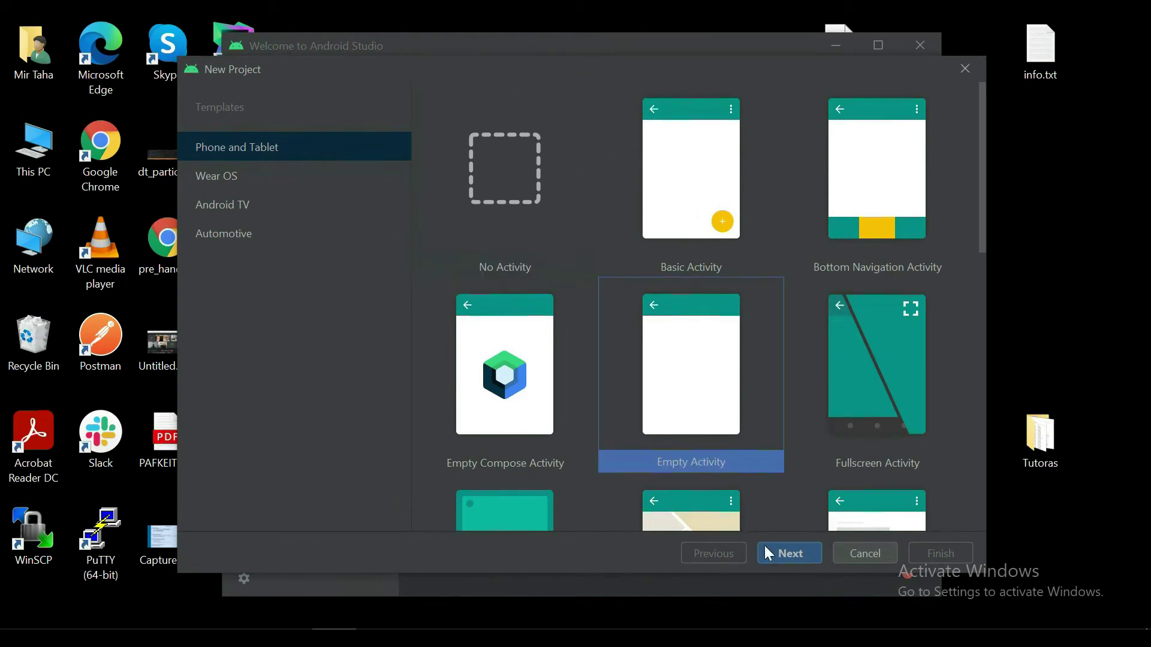
left_click(780, 554)
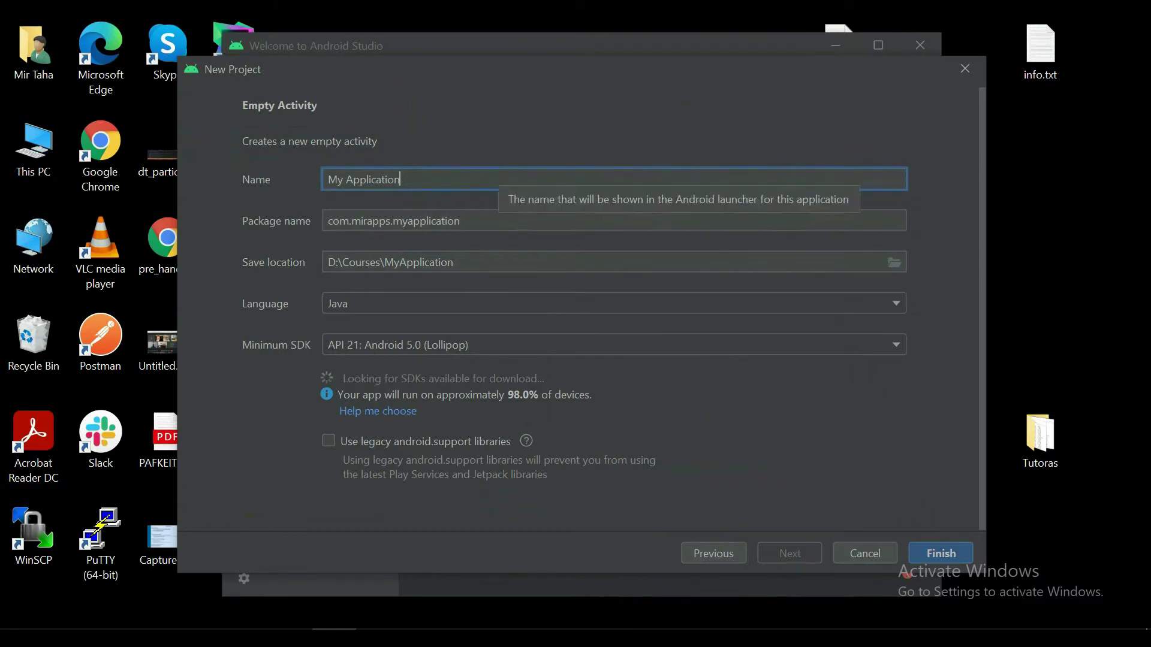
key("ctrl+a")
type("You")
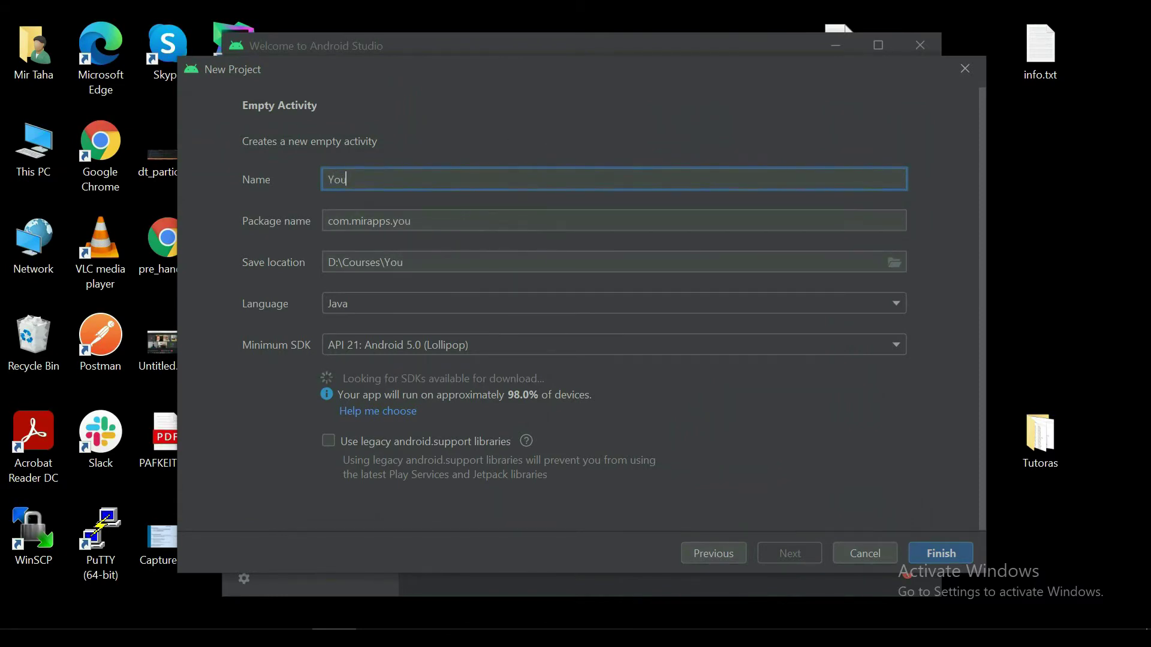
type("Tube")
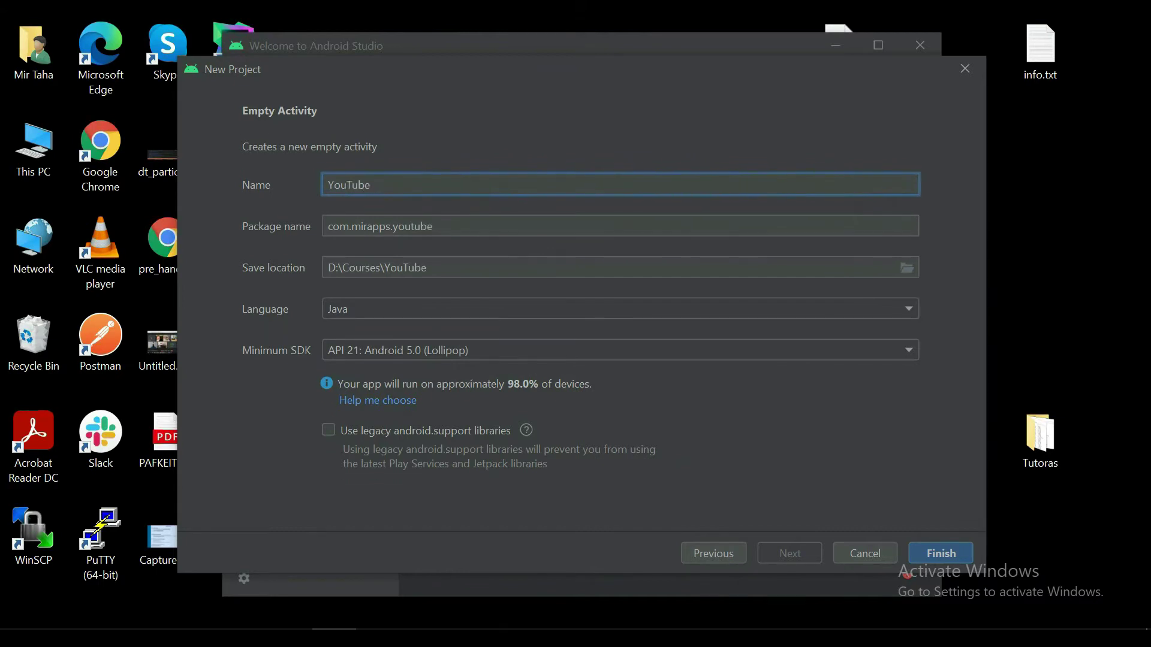
type("Tu")
type("torial")
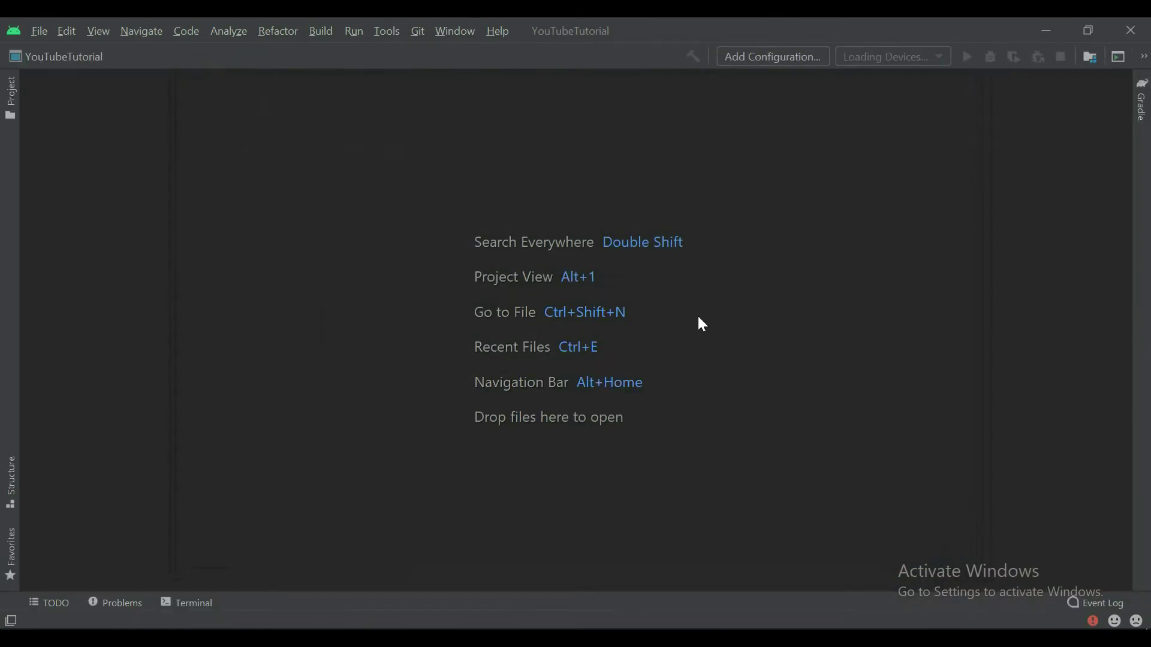
- Show the project's file tree in the Project tool window
left_click(12, 99)
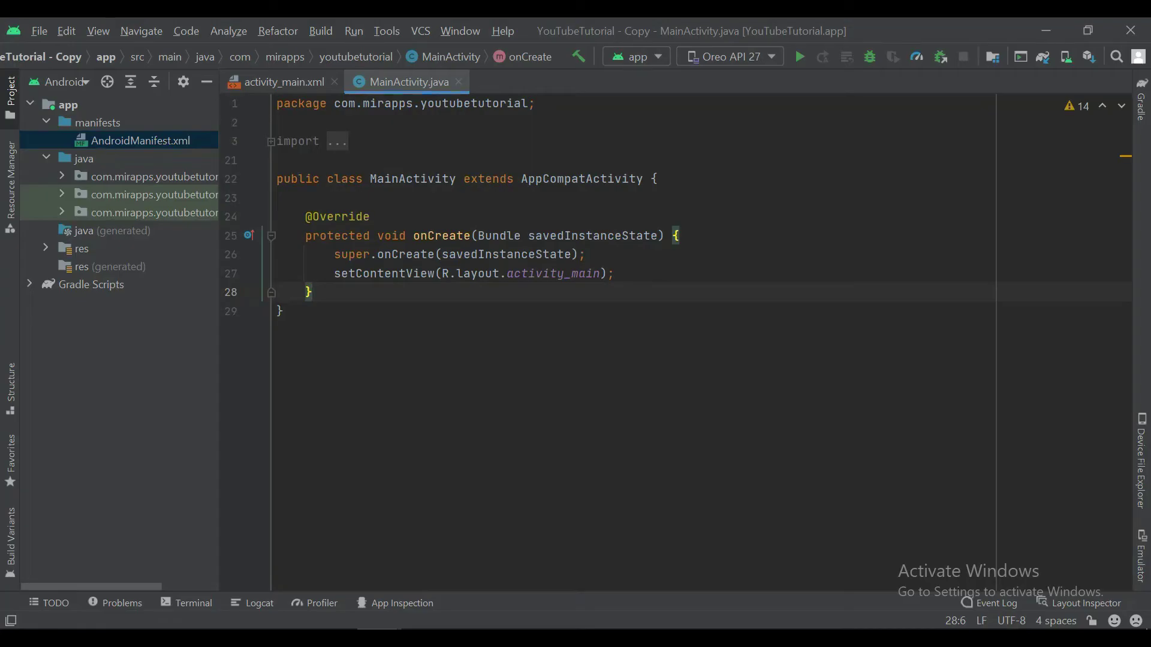
- Add blank lines below onCreate and autocomplete an ActivityResultLauncher<Intent> field declaration
key("Return")
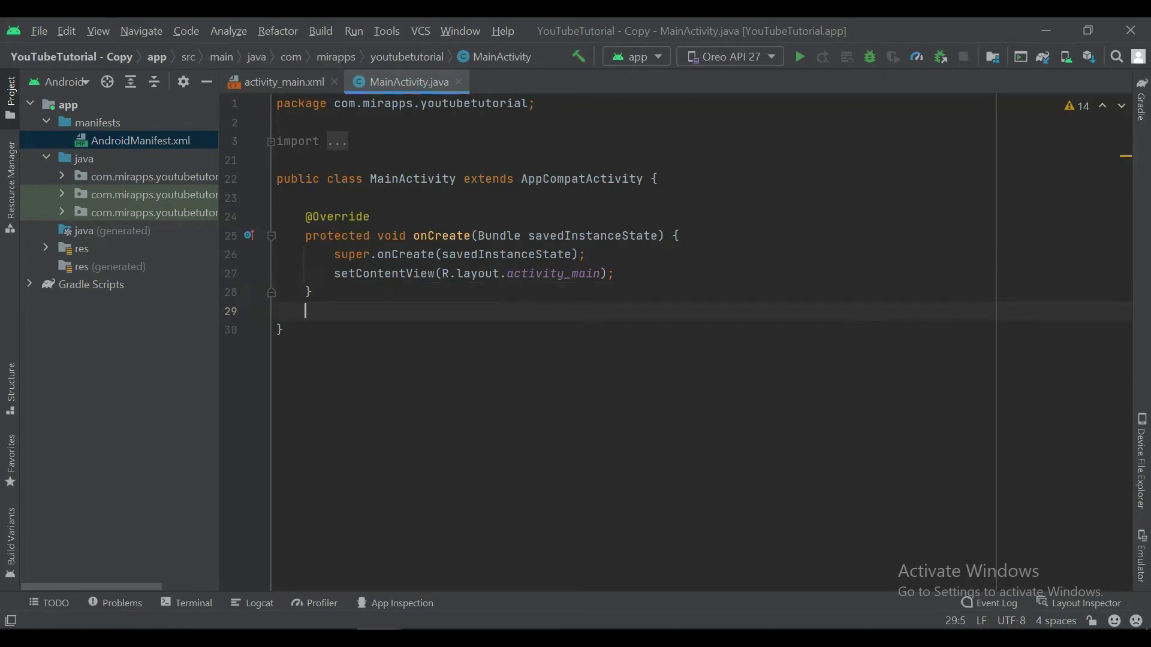
key("Return")
type("o")
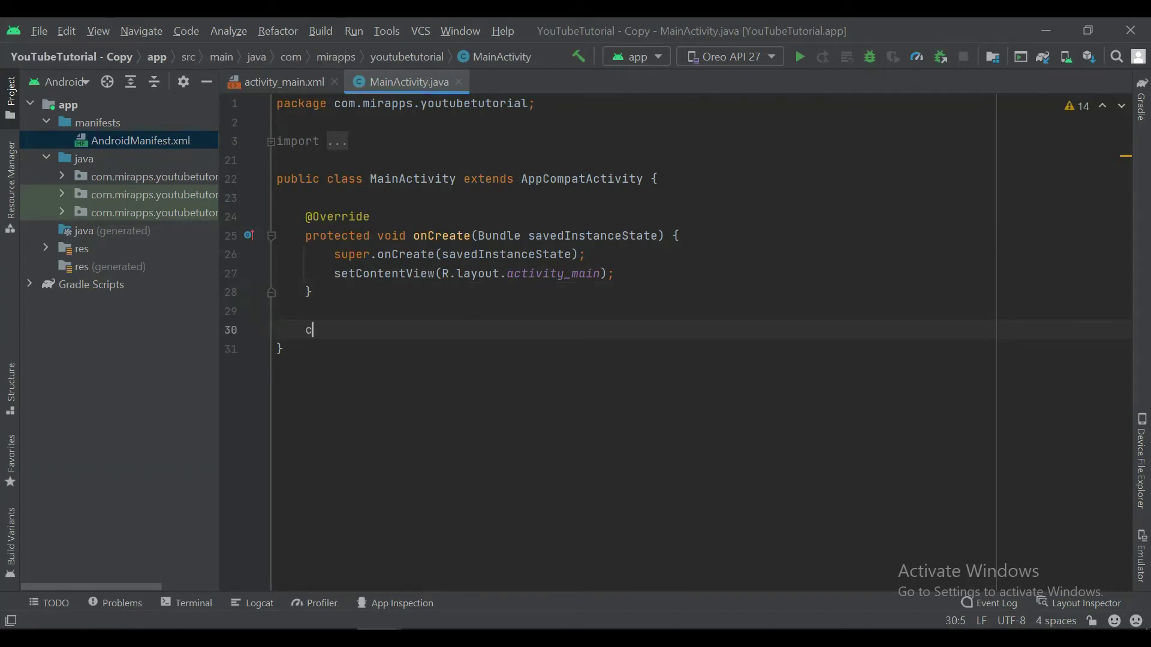
type("nS")
key("BackSpace")
key("BackSpace")
key("BackSpace")
type("Act")
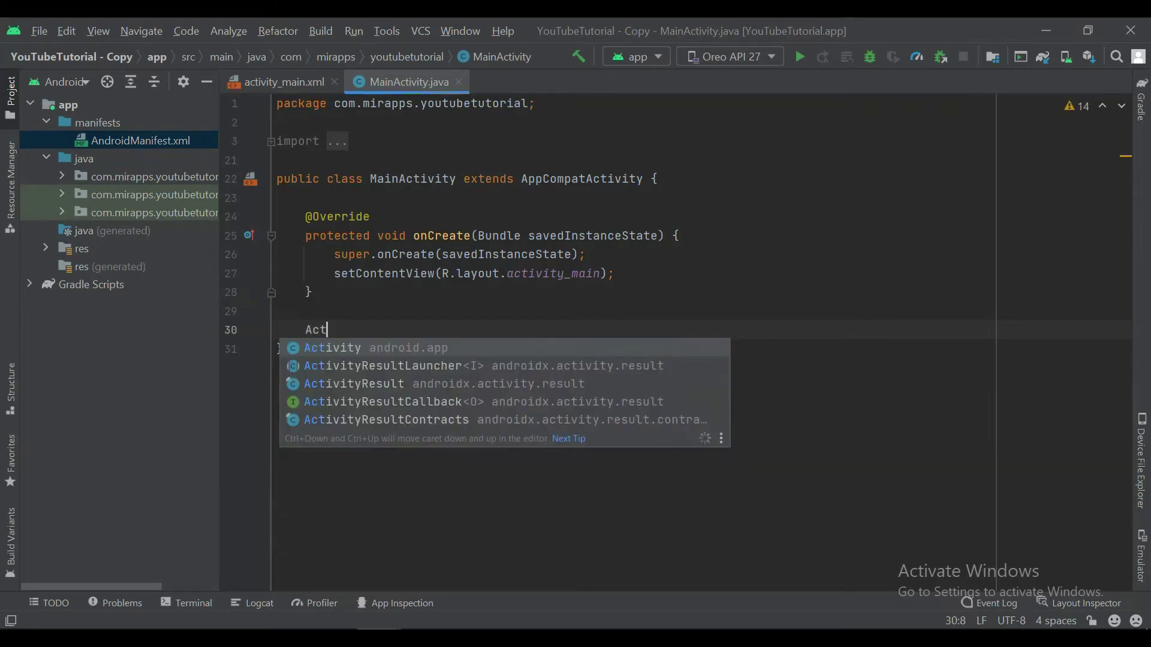
key("Down")
key("Return")
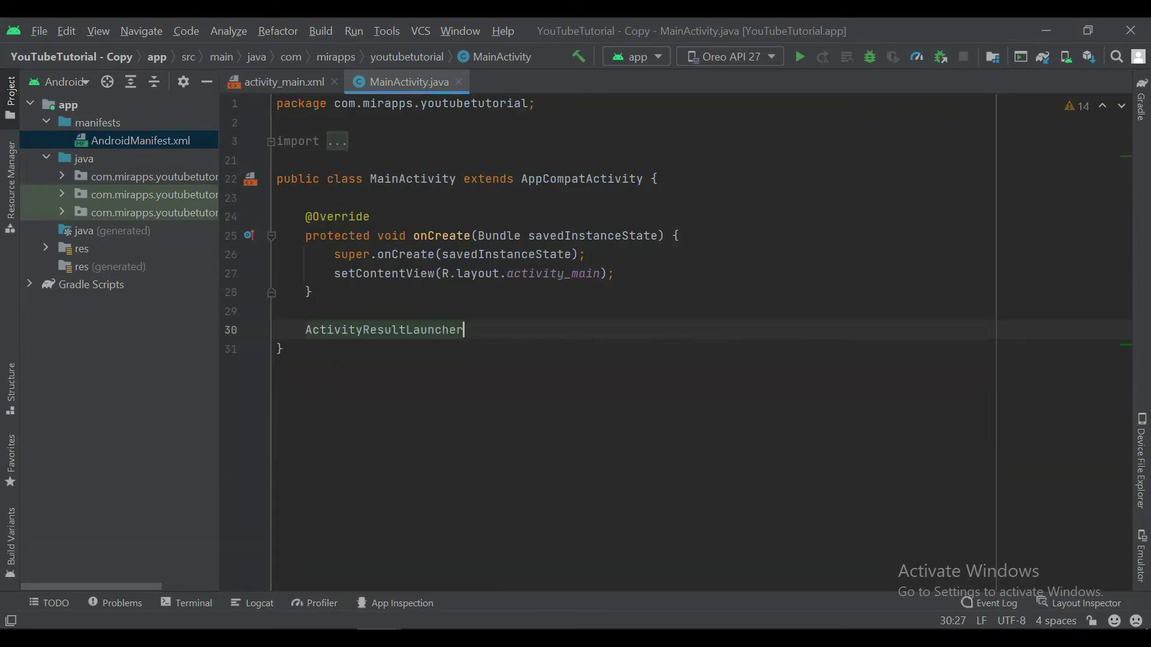
type("<In")
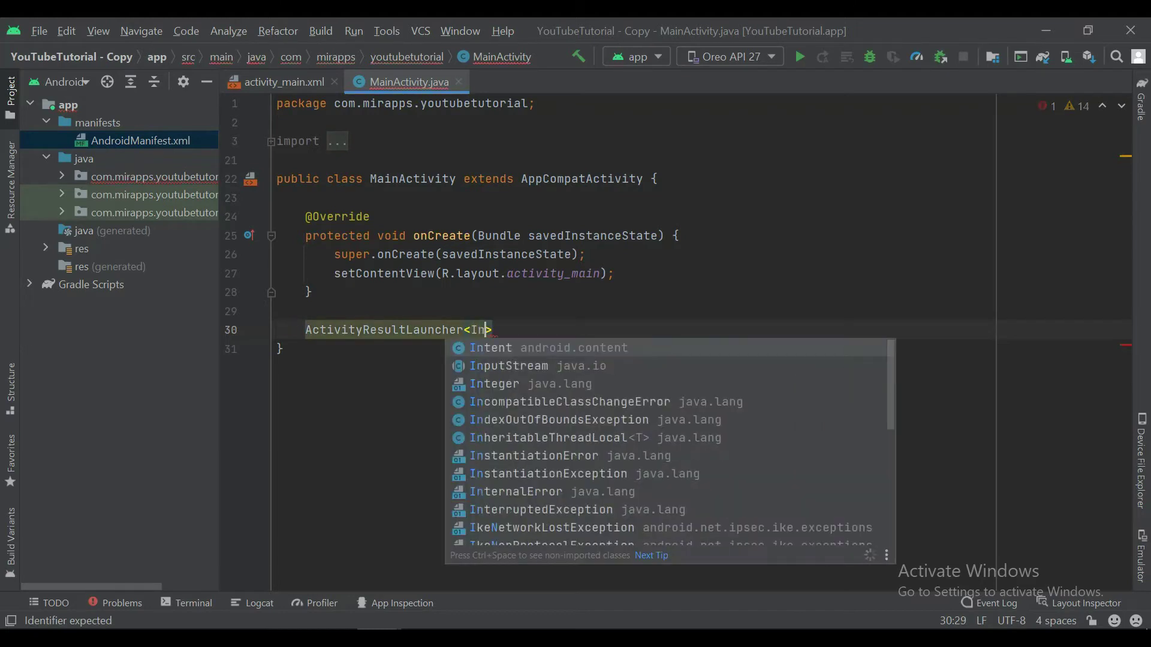
type("te")
key("Return")
type("> ")
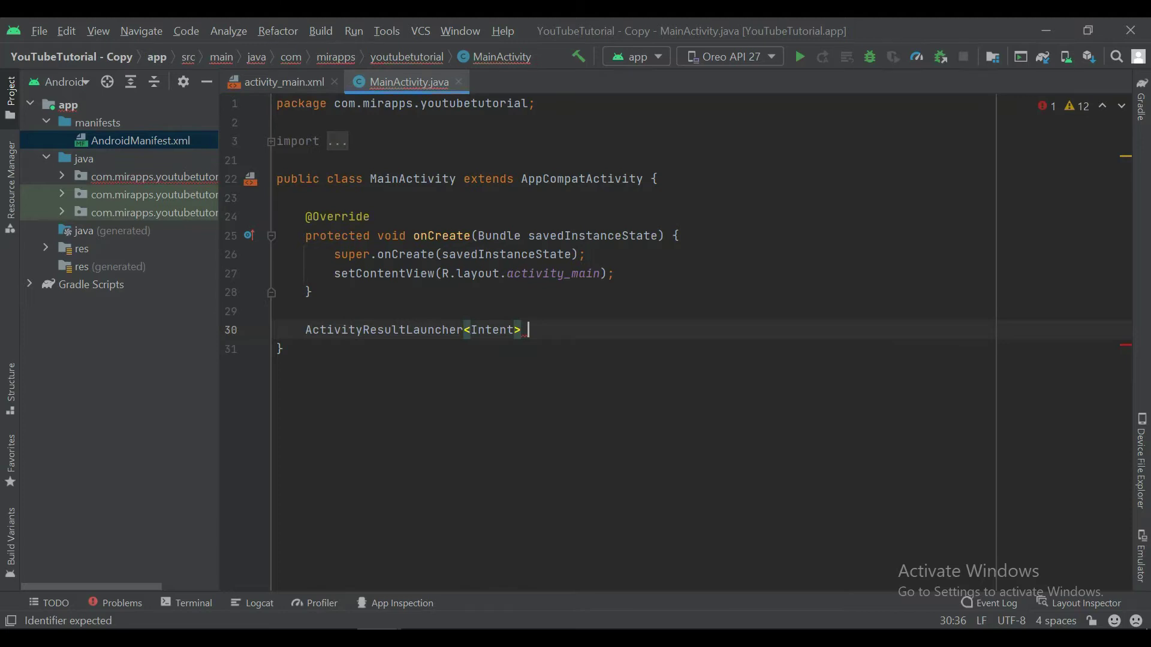
type("s")
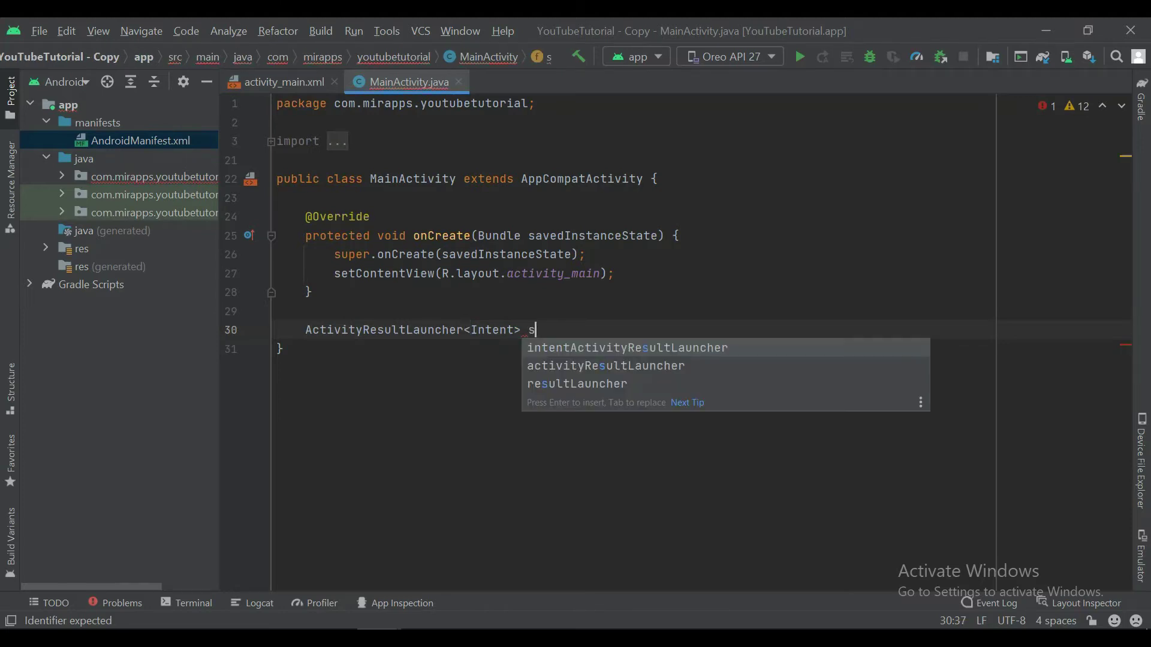
type("Acti")
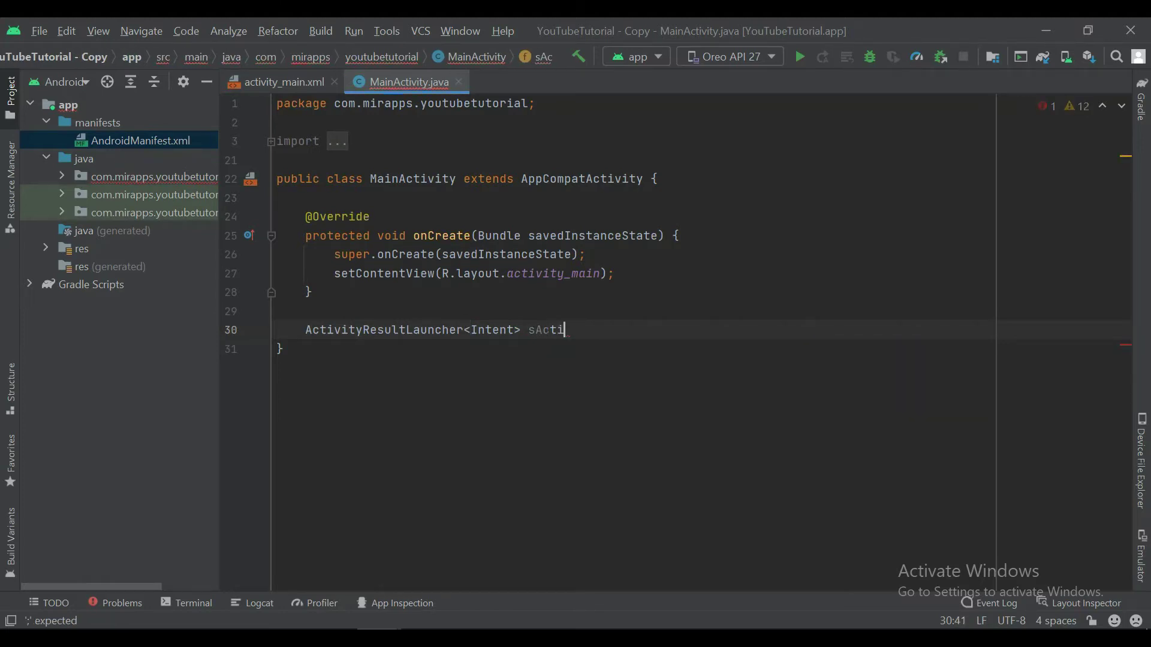
type("vit")
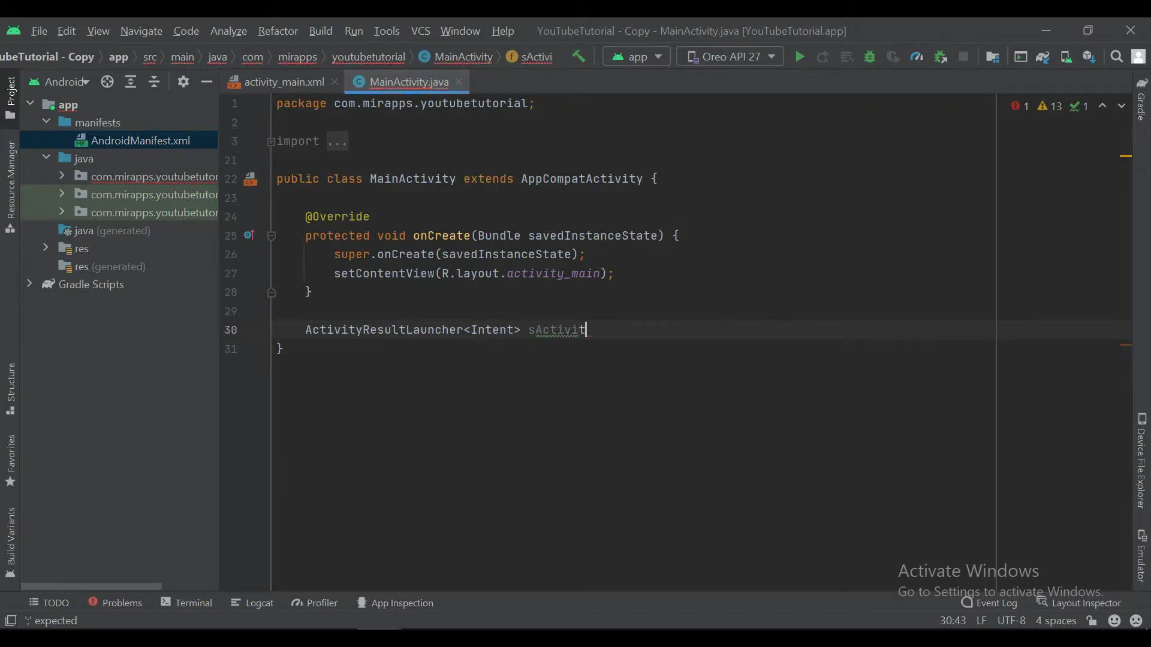
type("yResultL")
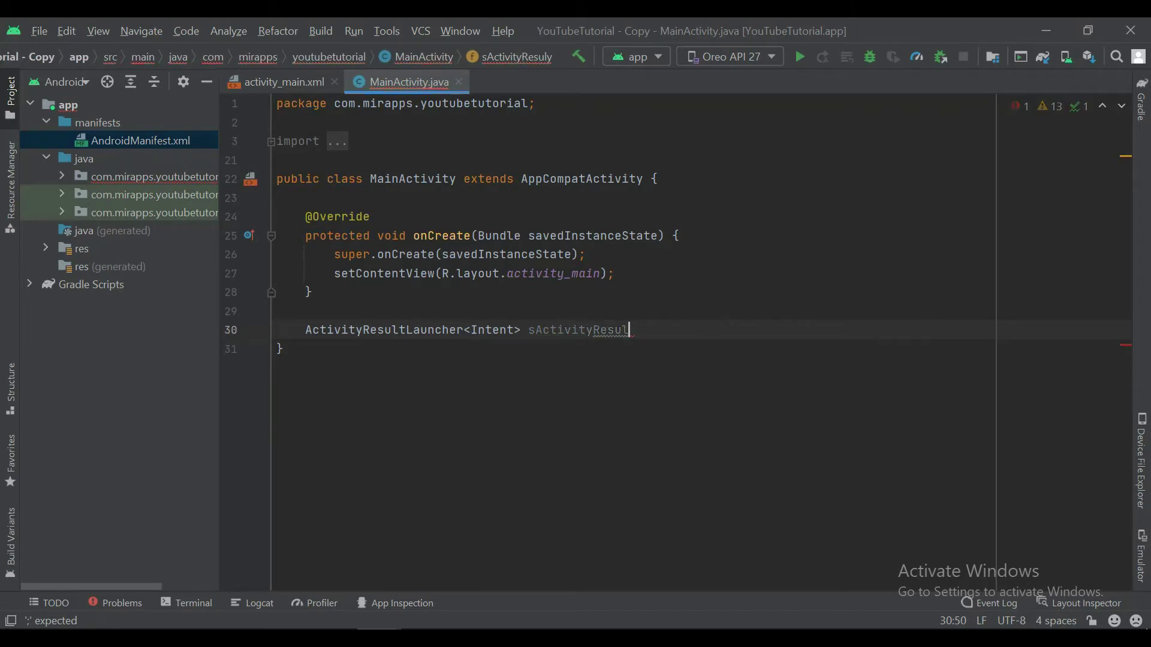
type("aunche")
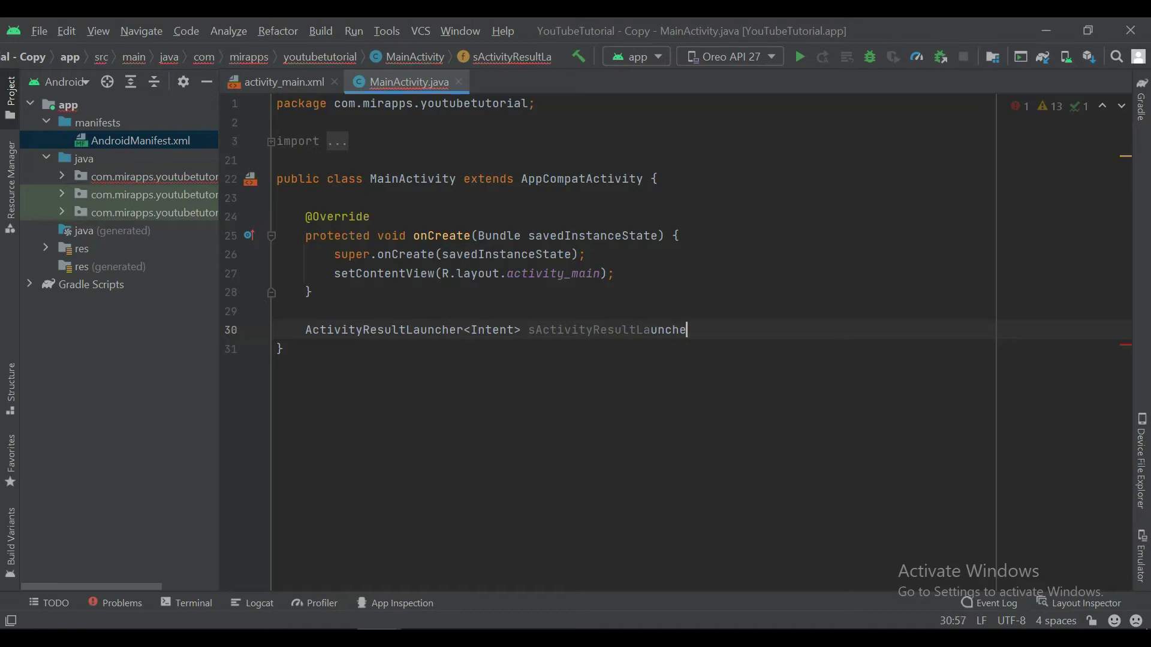
type("r = re")
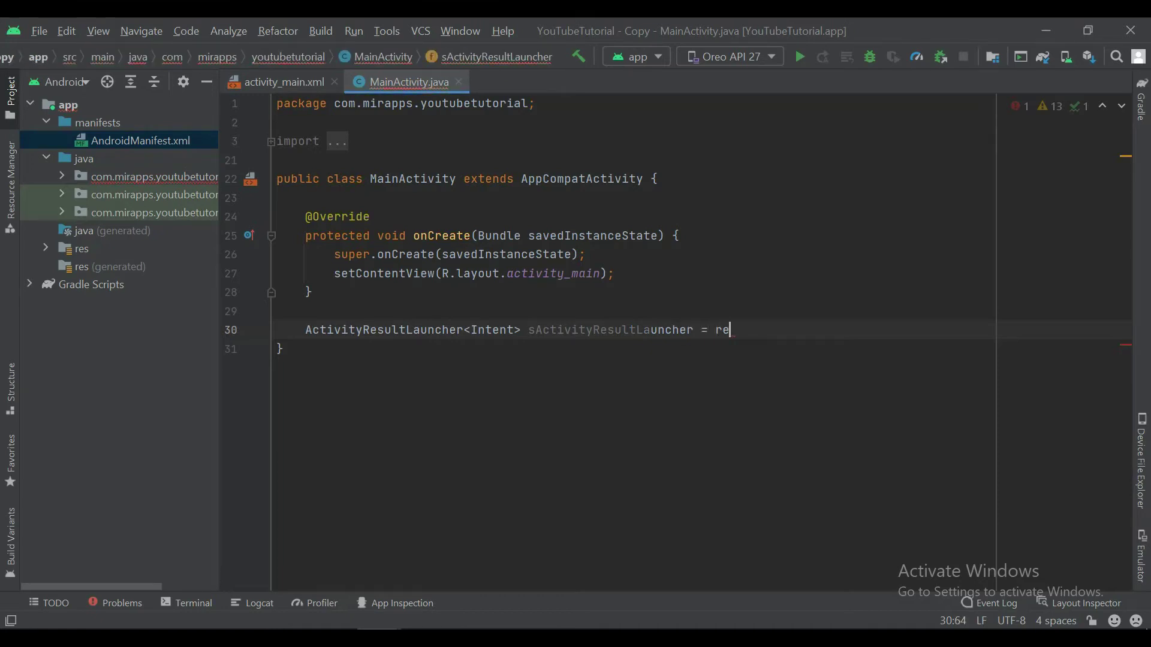
type("g")
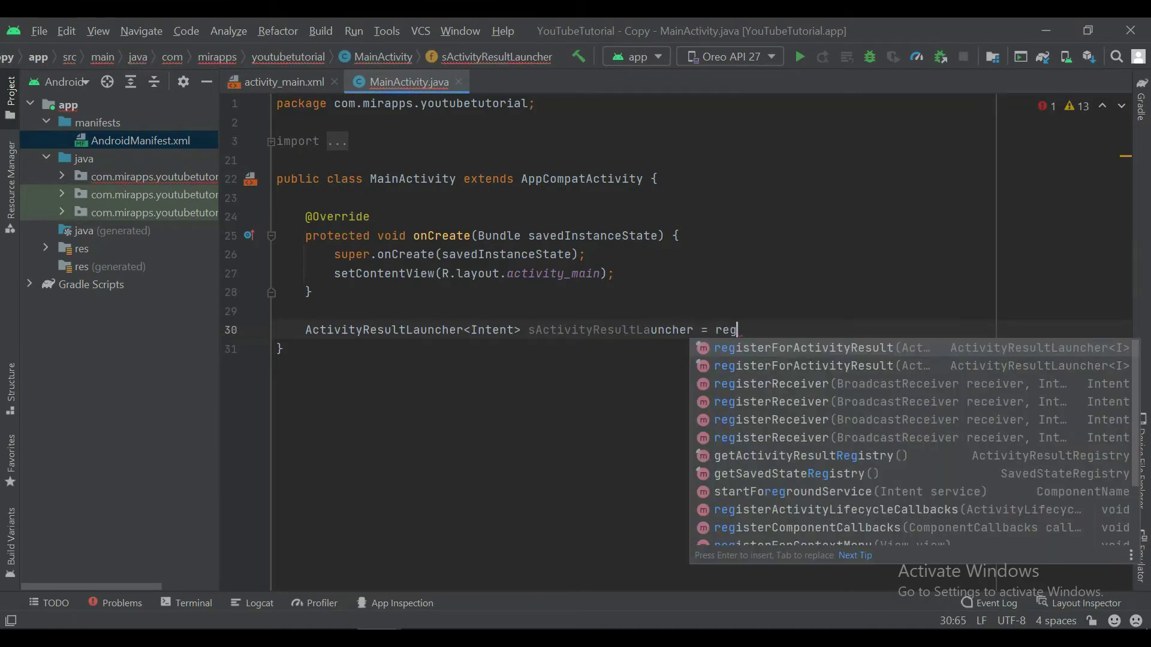
- Insert registerForActivityResult() and generate an anonymous ActivityResultContract<Intent, Object> inside it
key("Return")
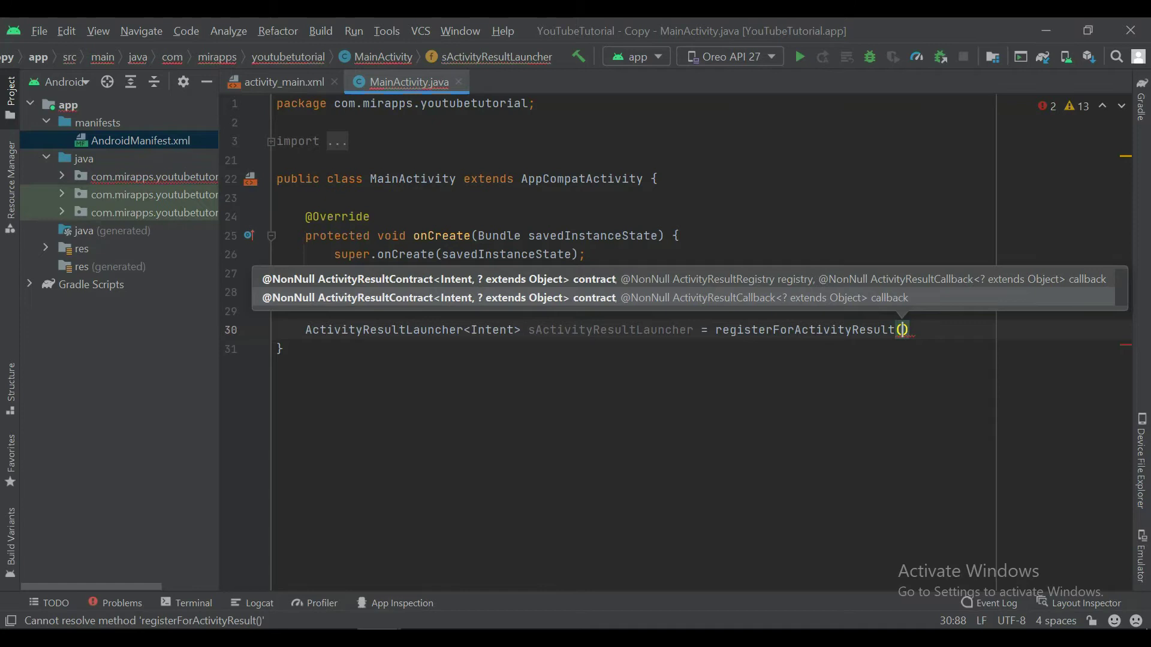
key("Return")
key("Down")
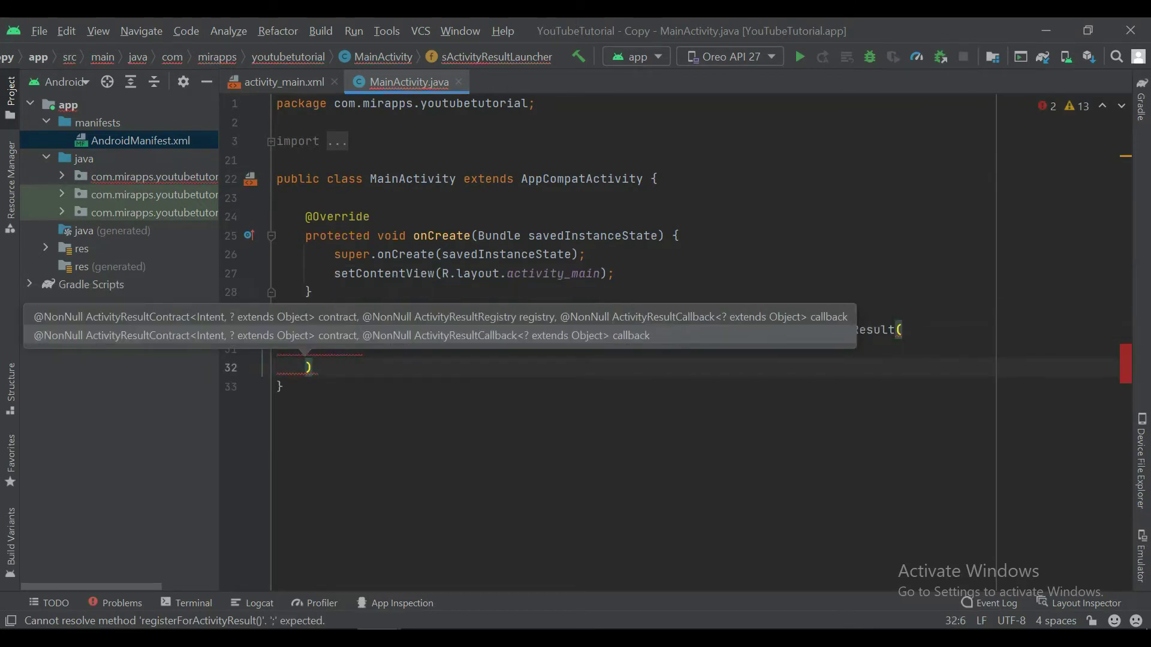
type(";")
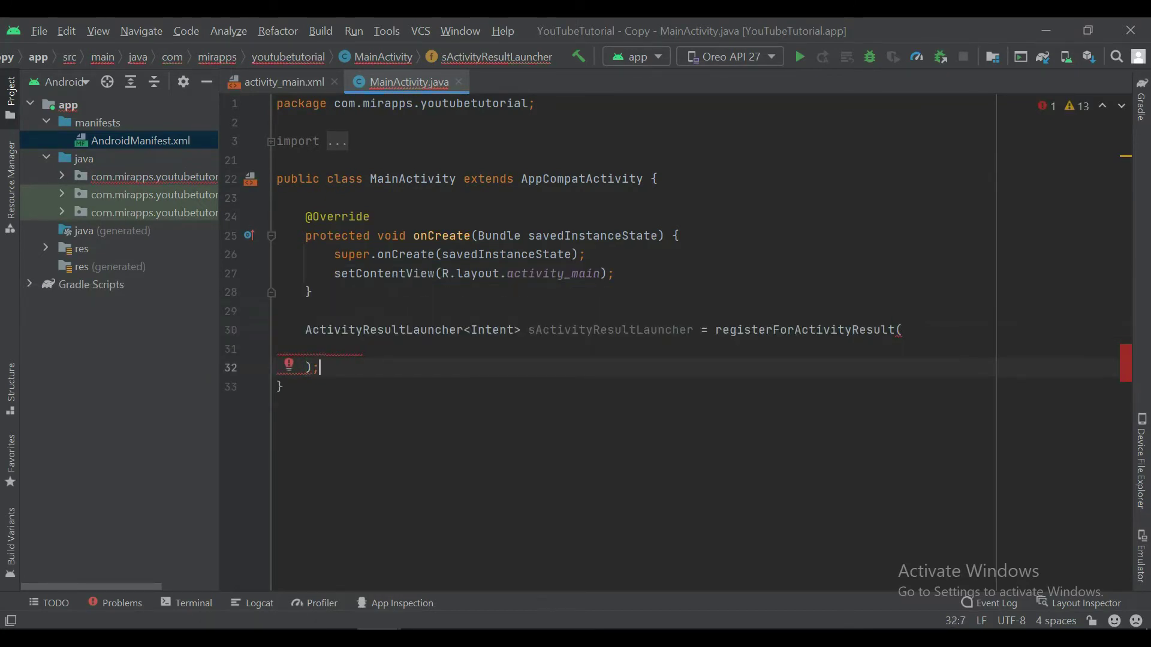
key("Up")
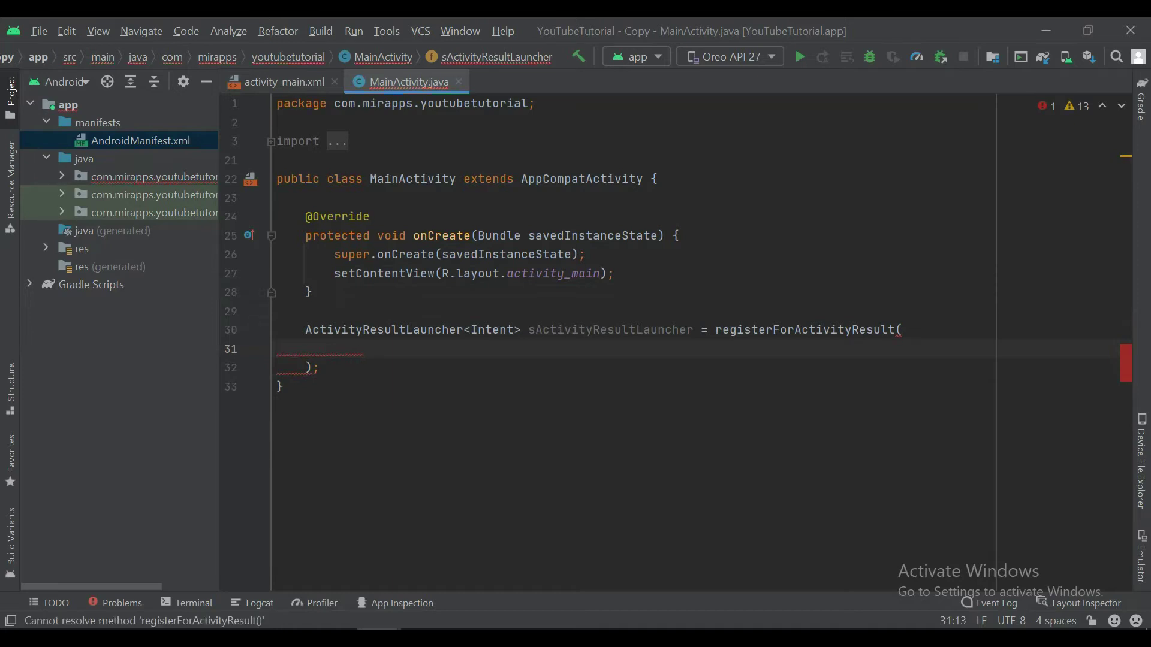
type("ne")
type("w A")
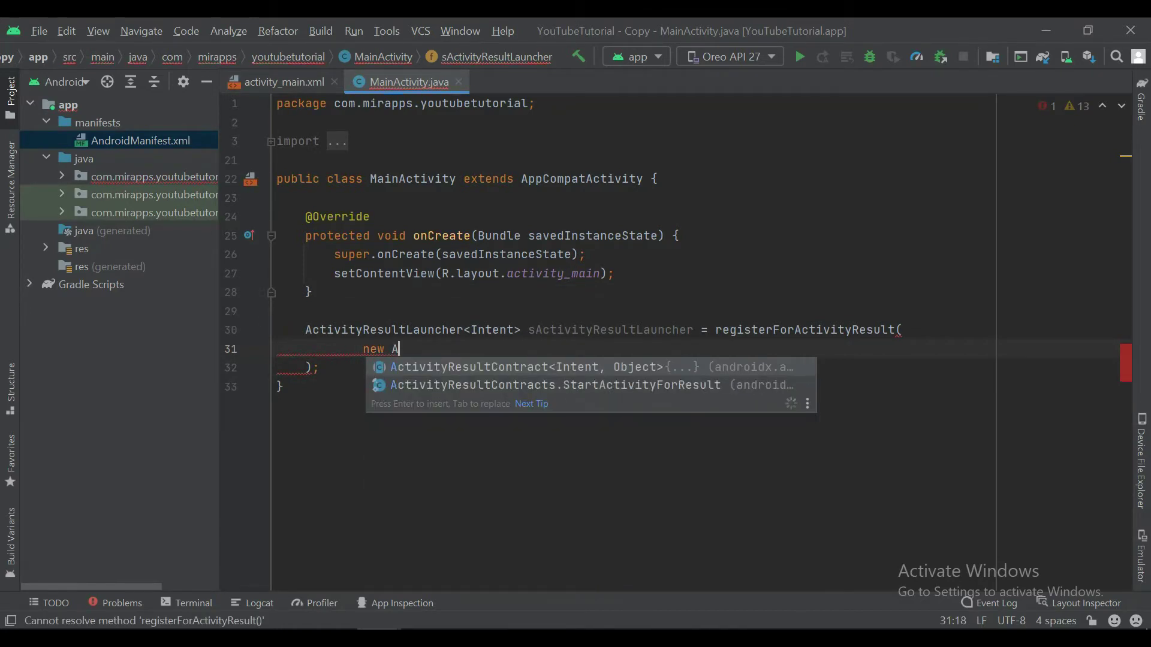
type("ct")
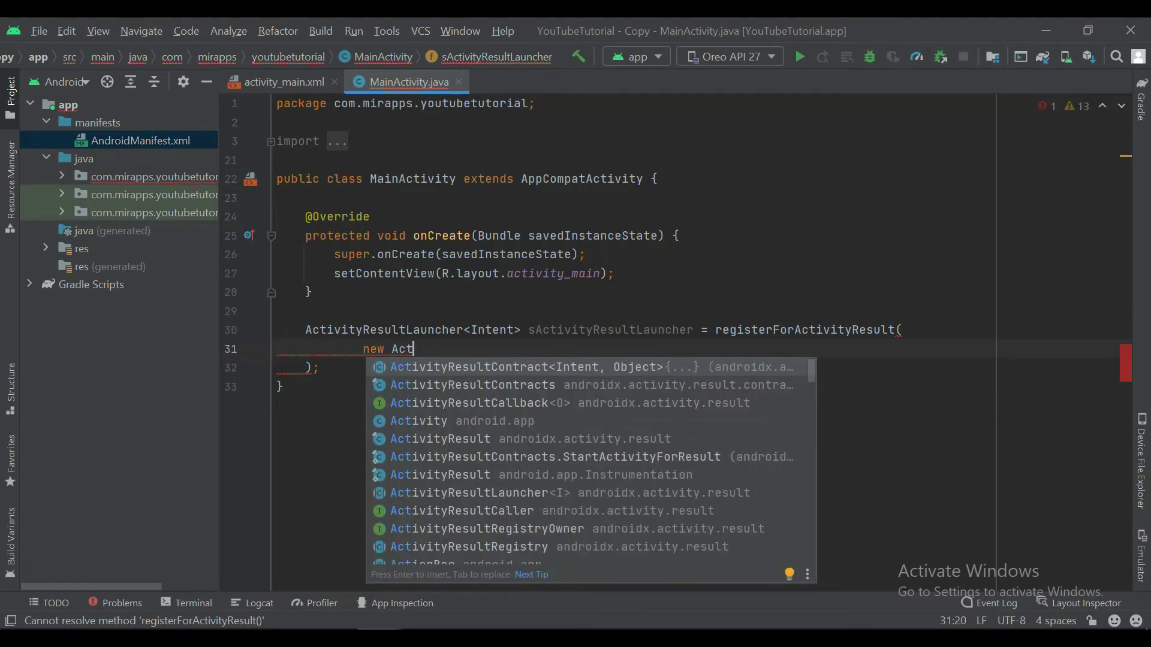
key("Return")
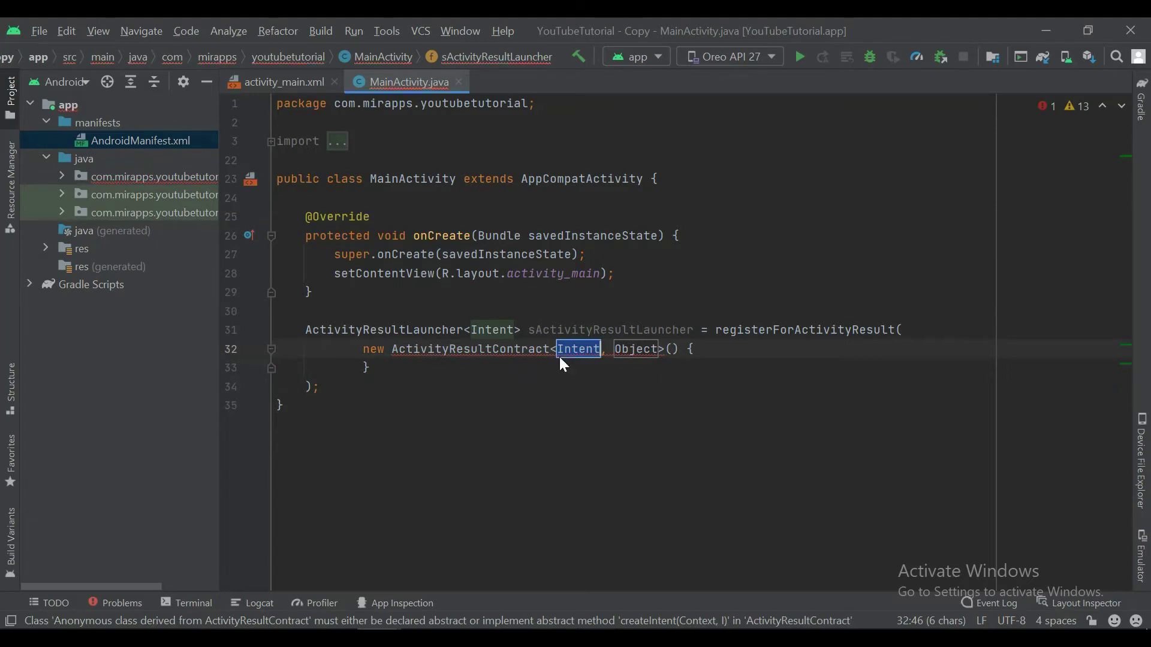
- Delete the generated anonymous ActivityResultContract block
key("Return")
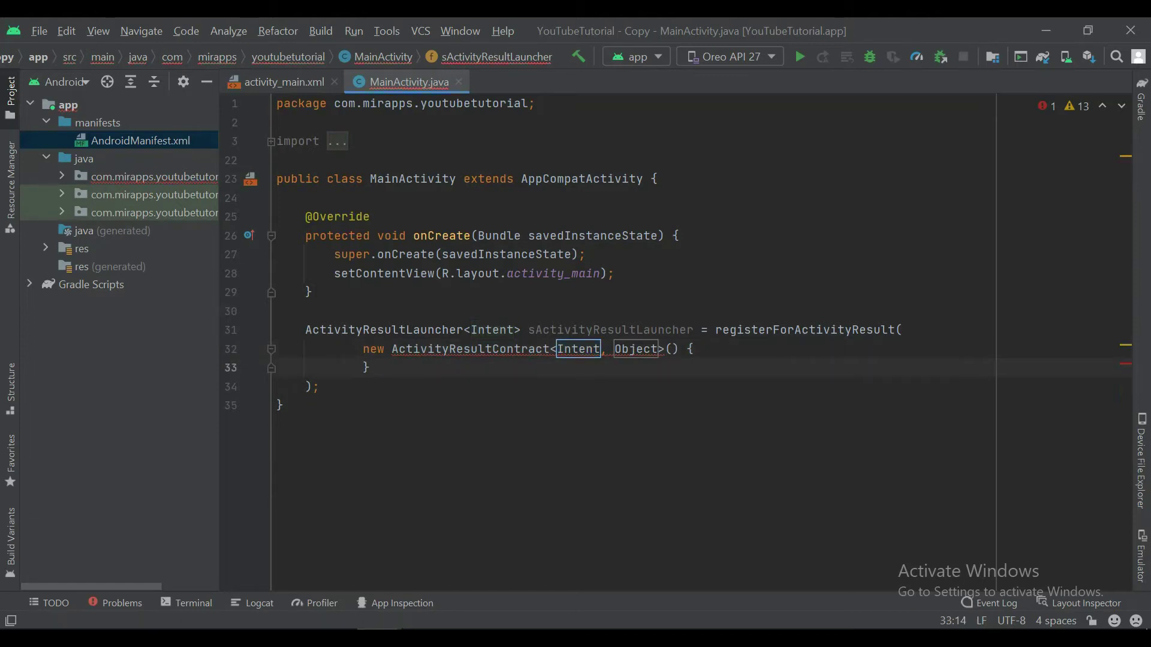
key("shift+Up")
key("shift+Home")
key("BackSpace")
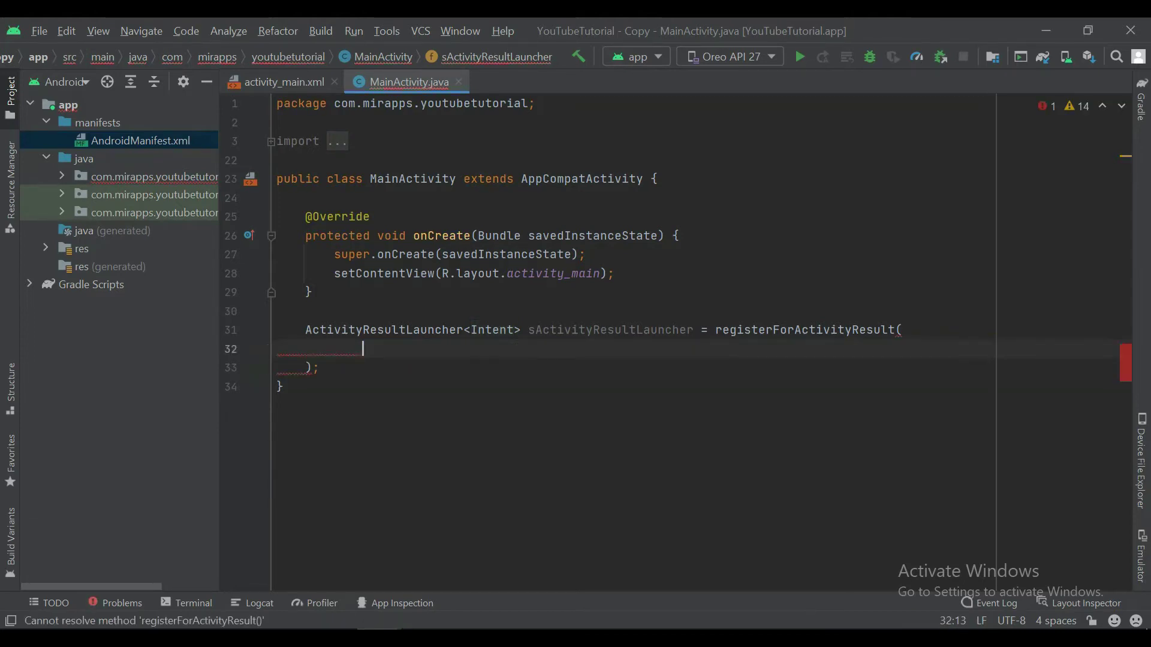
type("new Acti")
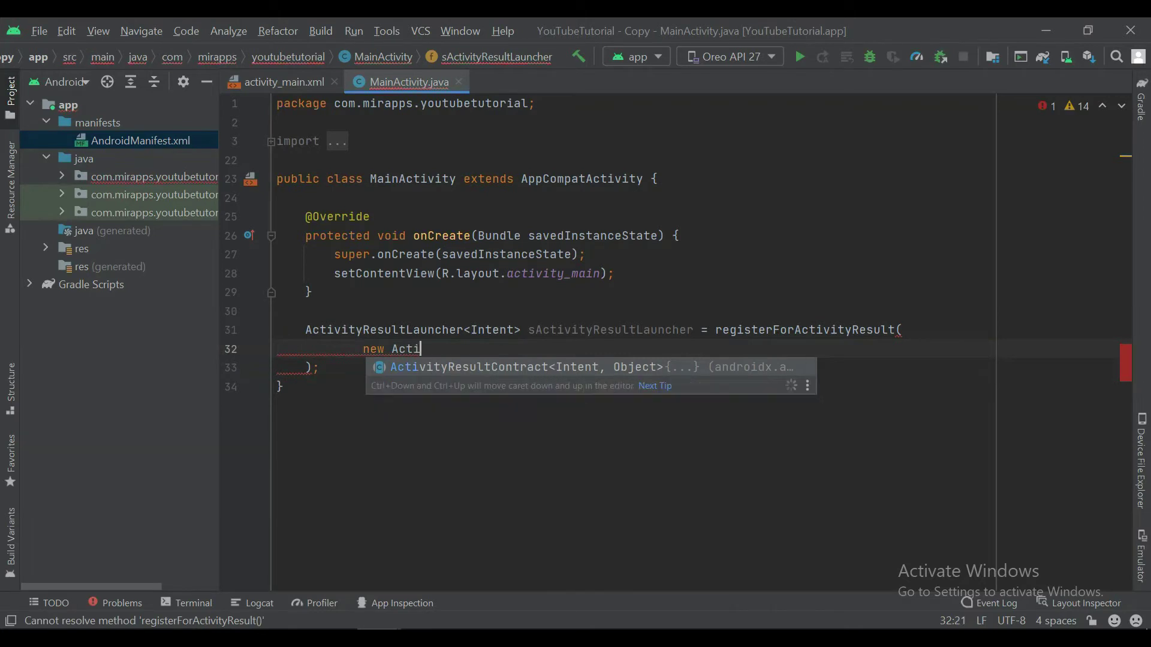
type("vity")
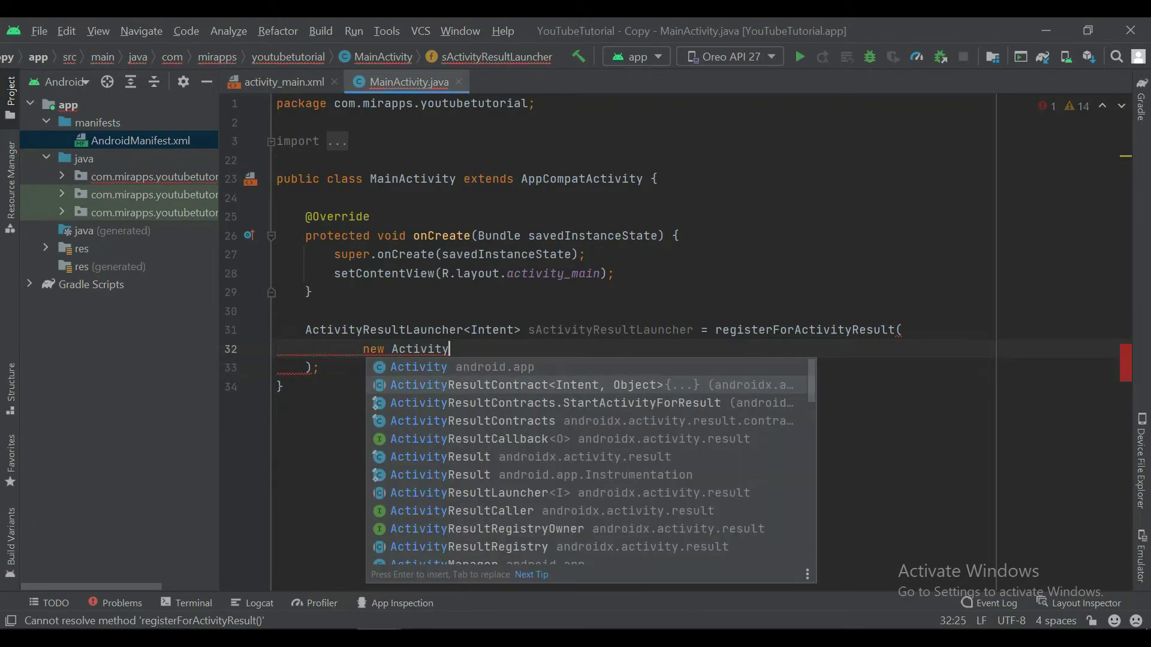
type("Resul")
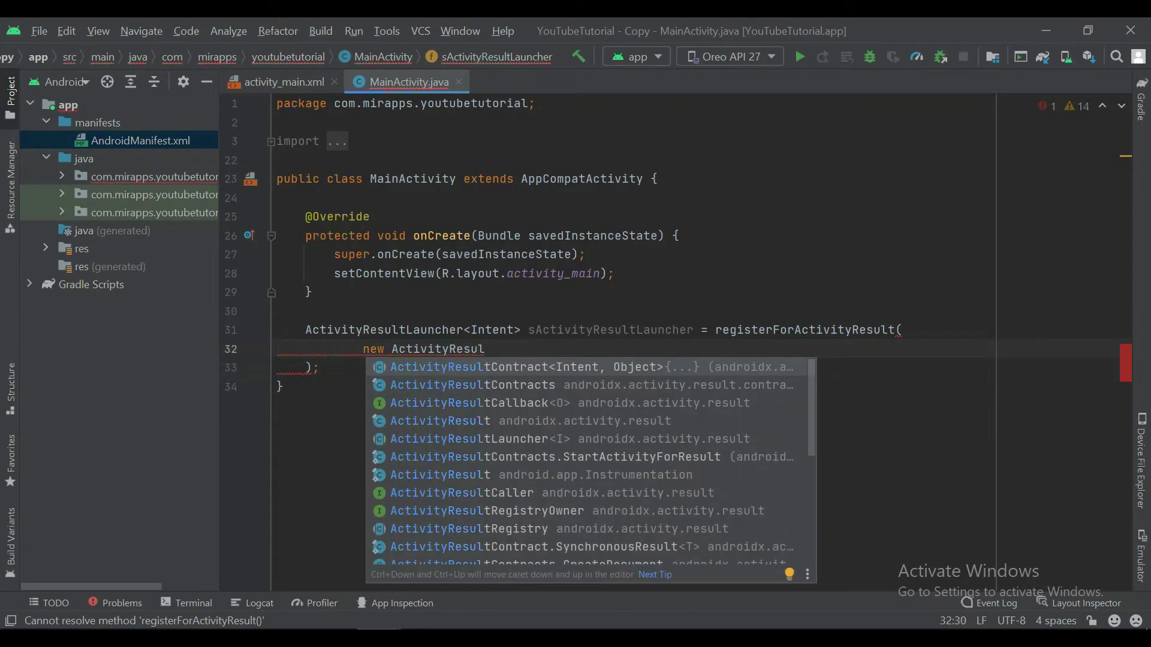
type("tContr")
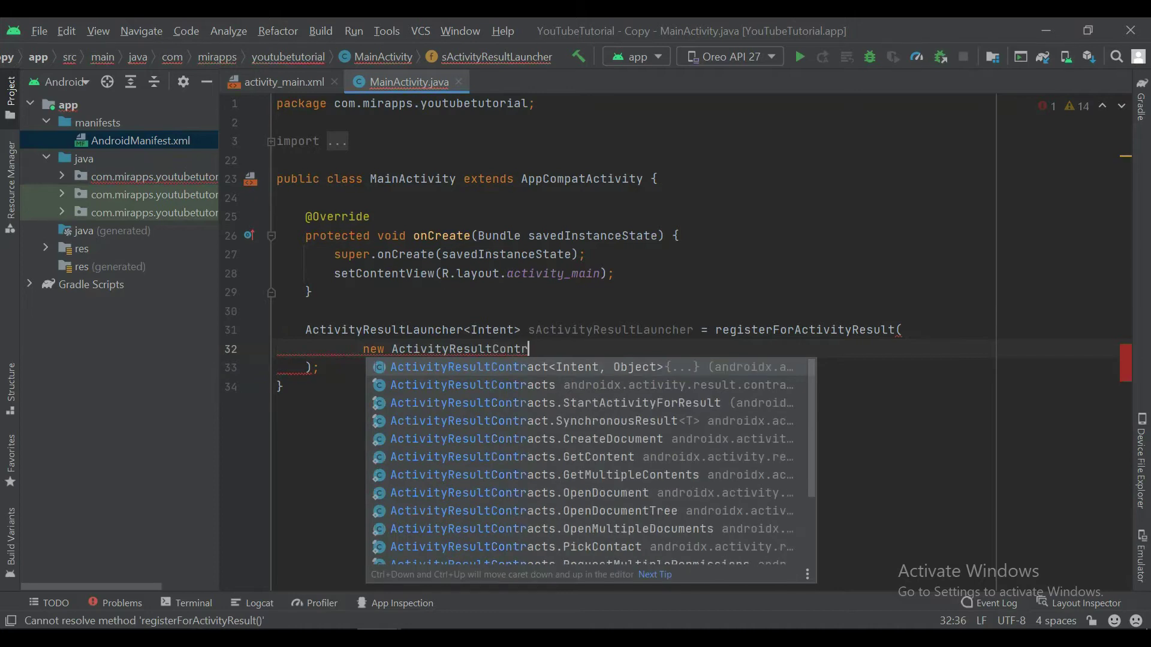
type("ca")
- Insert new ActivityResultContracts.StartActivityForResult() and start a line for the callback argument
key("BackSpace")
key("BackSpace")
type("acrs.")
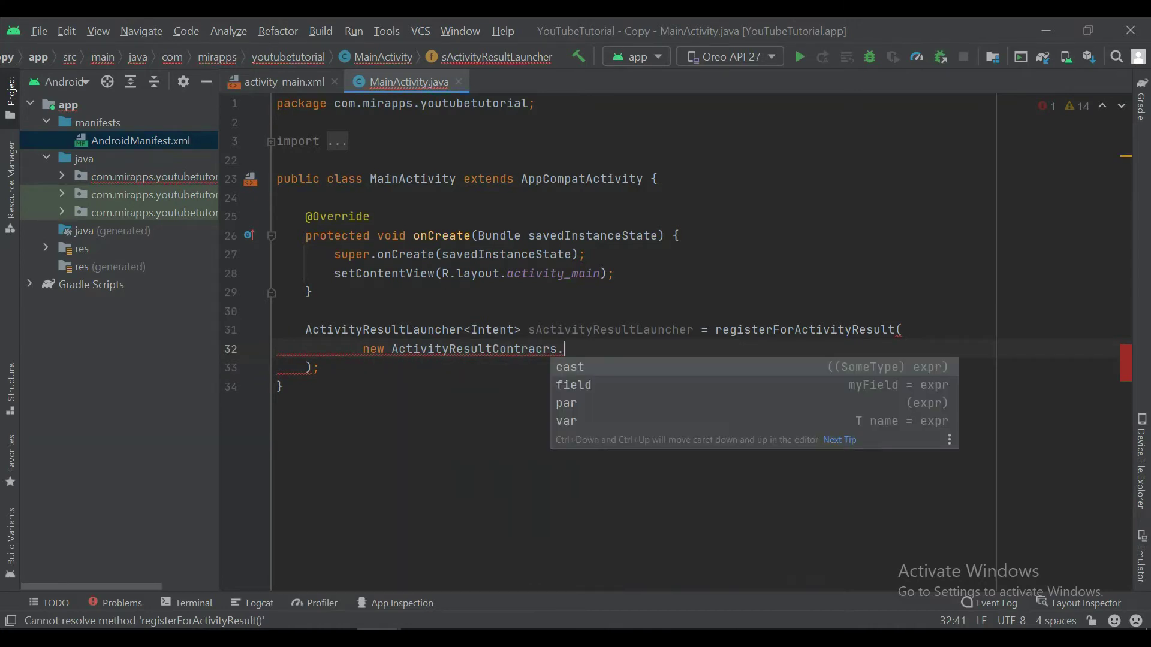
key("BackSpace")
key("BackSpace")
type("ts.")
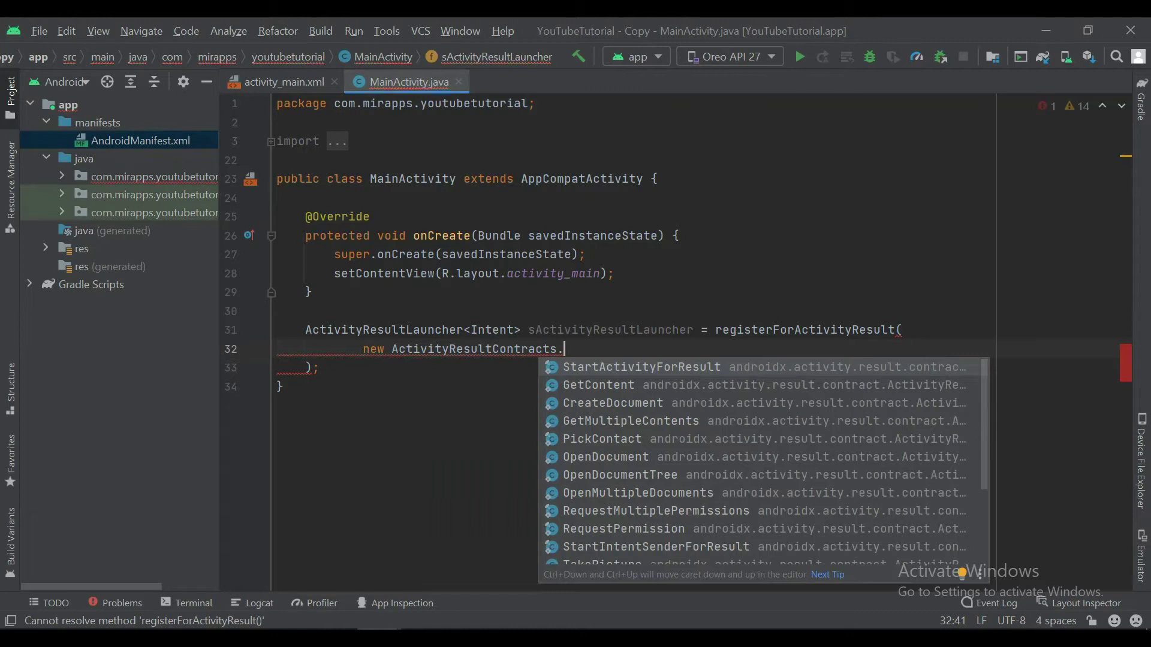
type("Start")
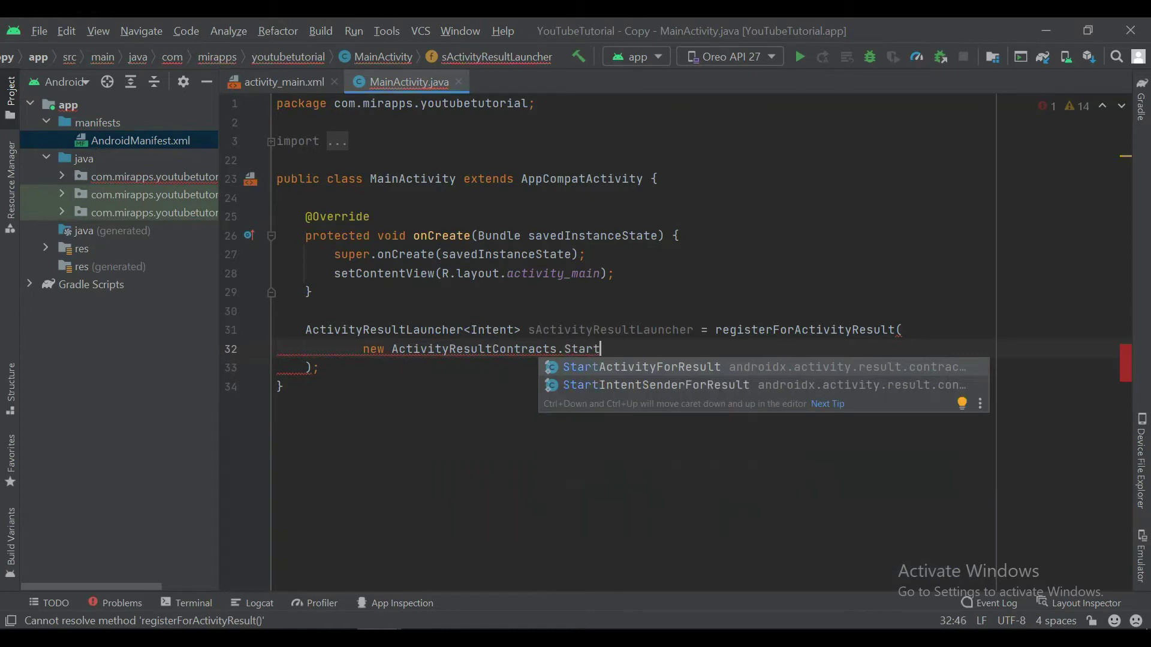
key("Return")
type(",")
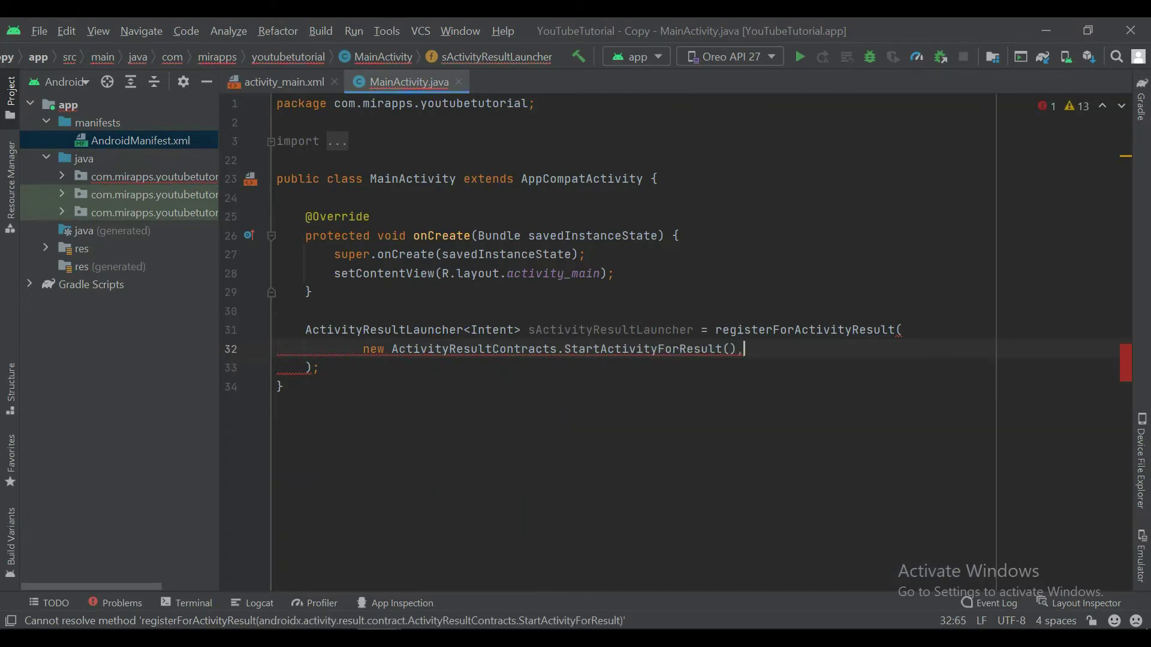
key("Return")
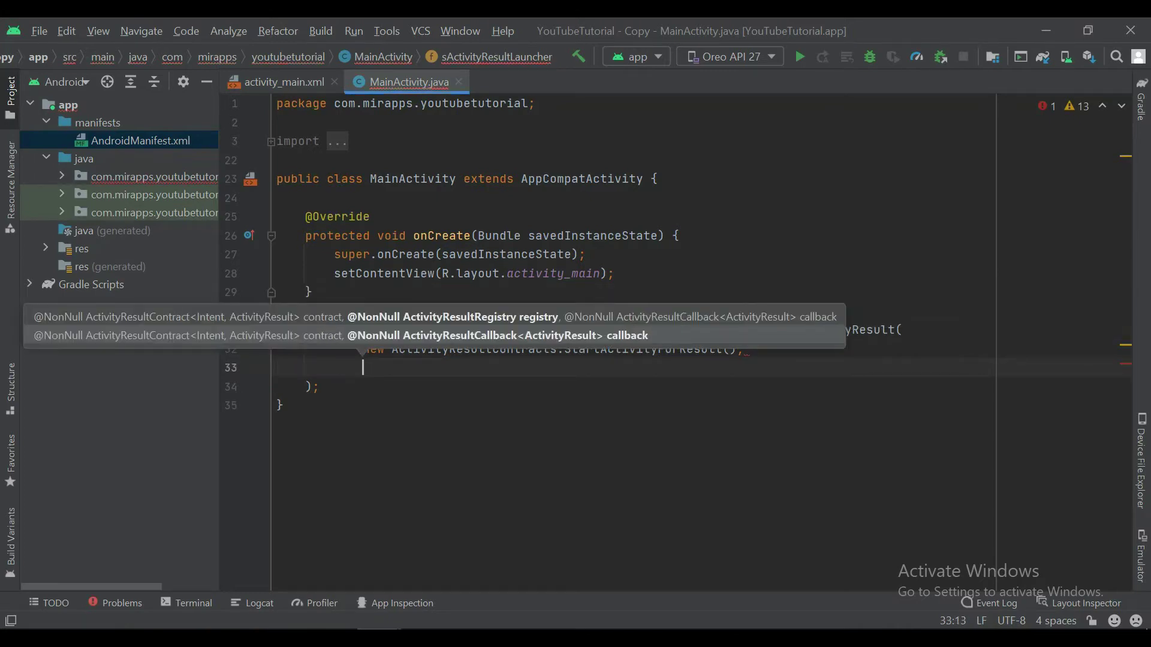
type("new Ac")
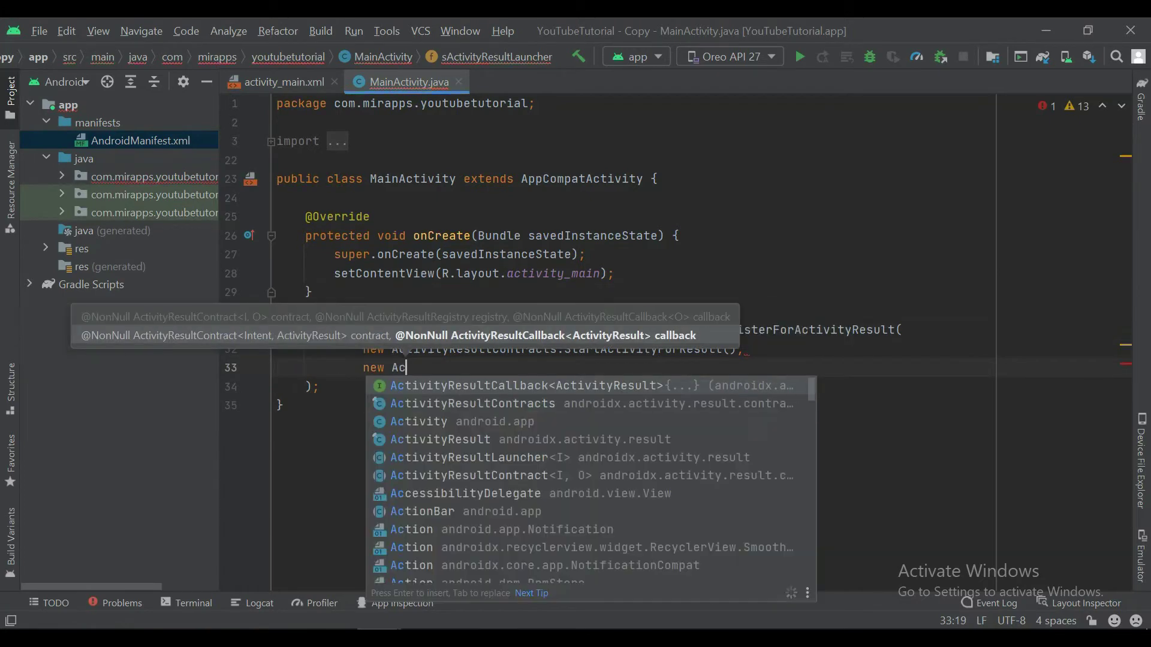
- Generate the ActivityResultCallback and add an if checking result.getResultCode() against Activity.RESULT_OK
key("Return")
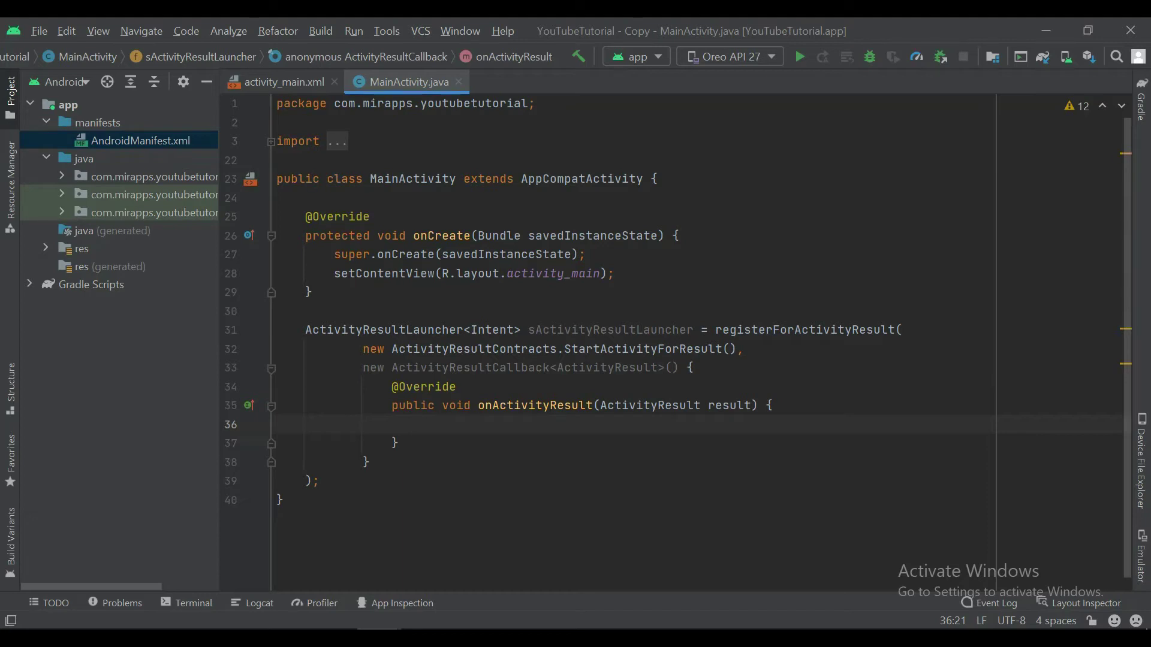
type("if (")
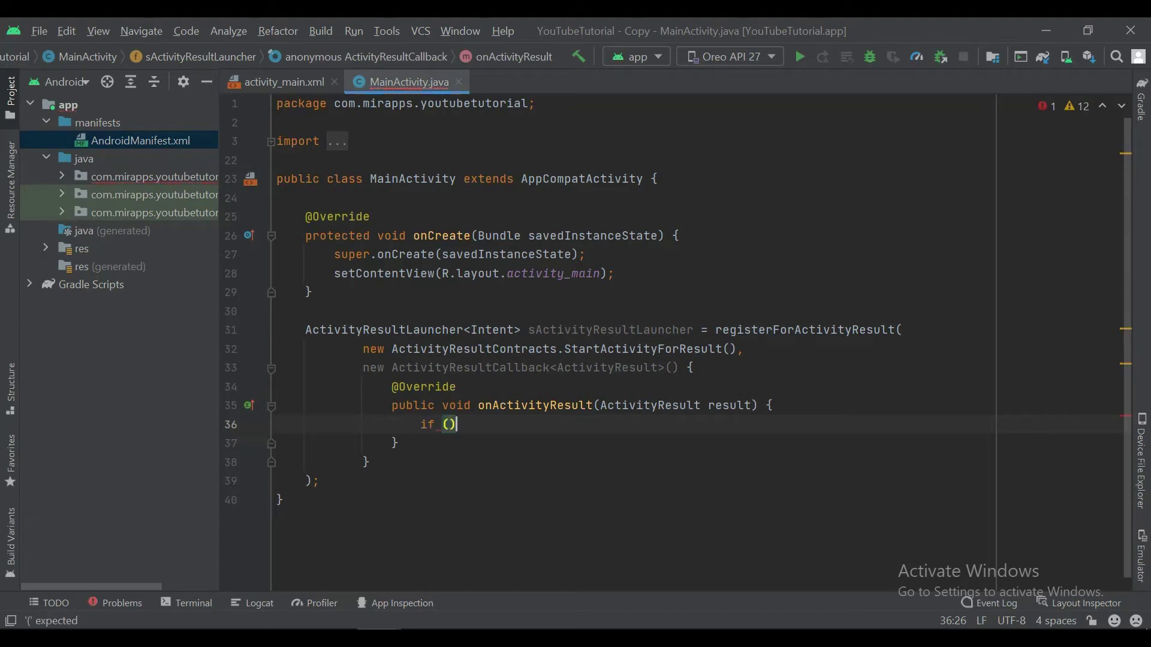
type("res")
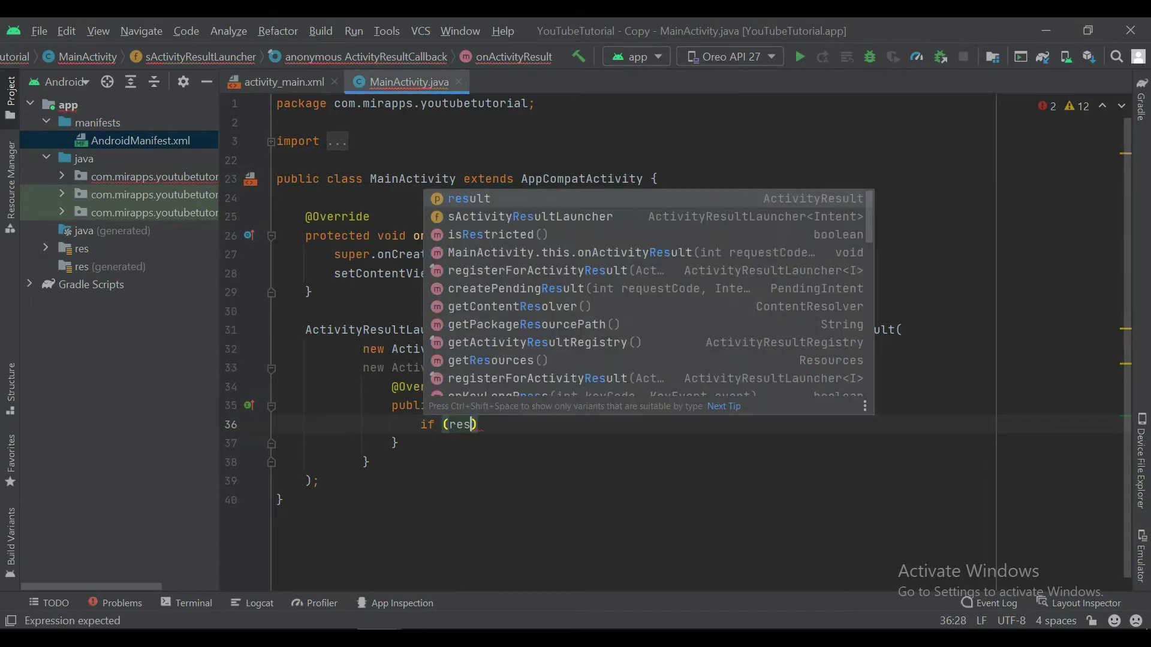
key("Return")
type(".")
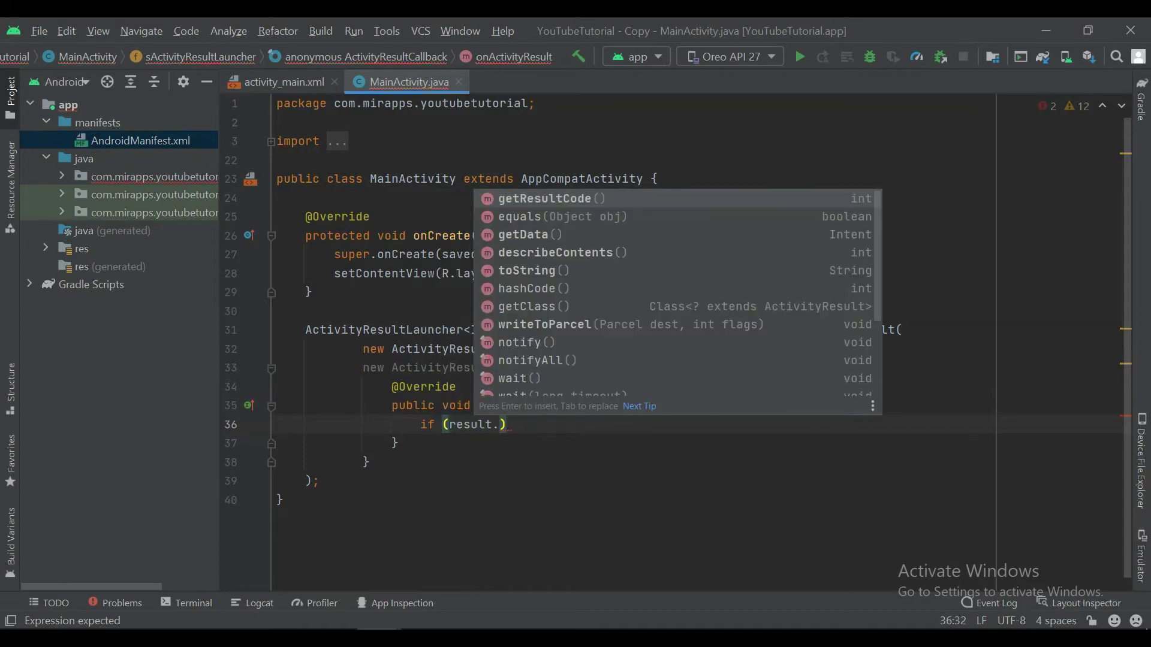
key("Return")
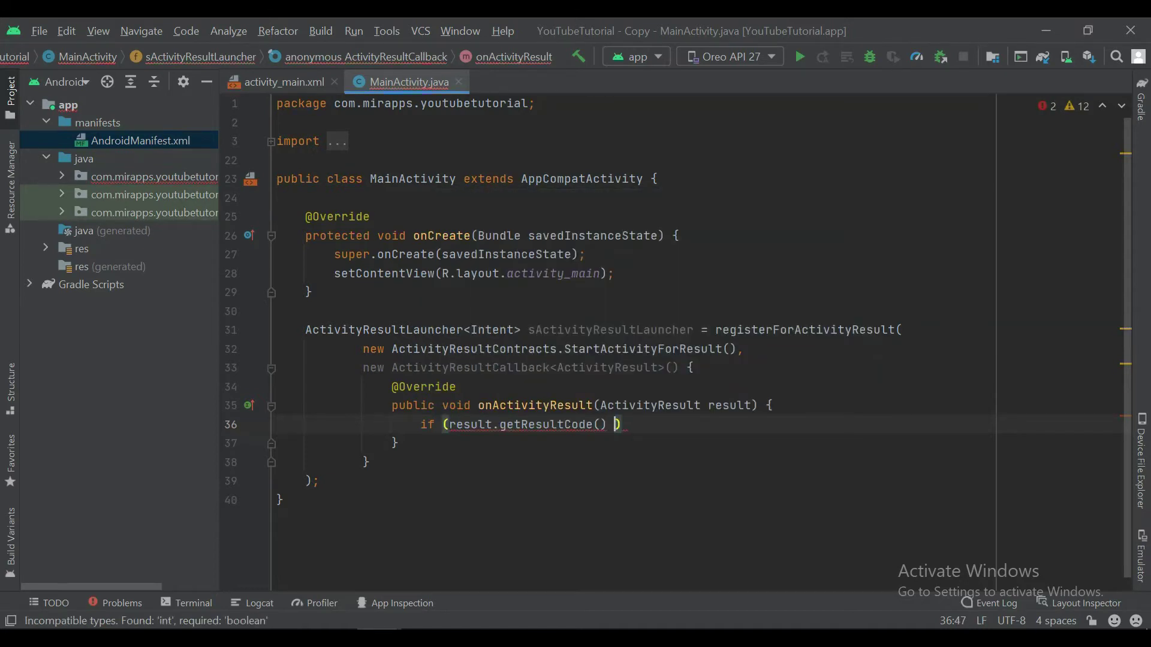
type("== ac")
key("Return")
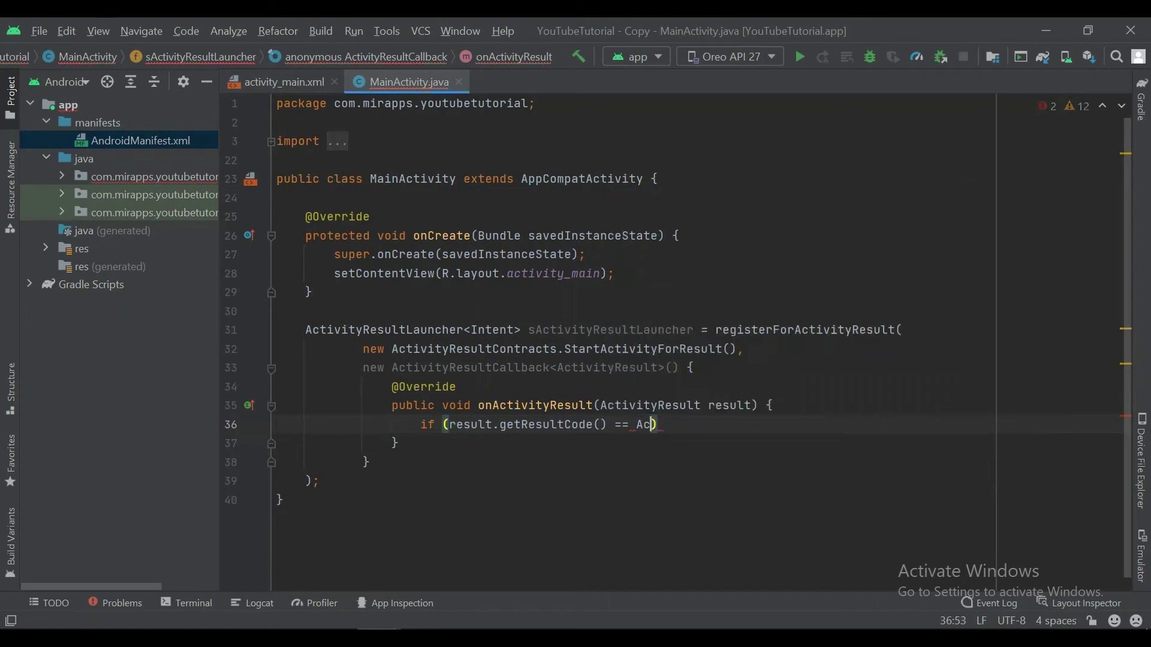
type("tivity.")
key("Return")
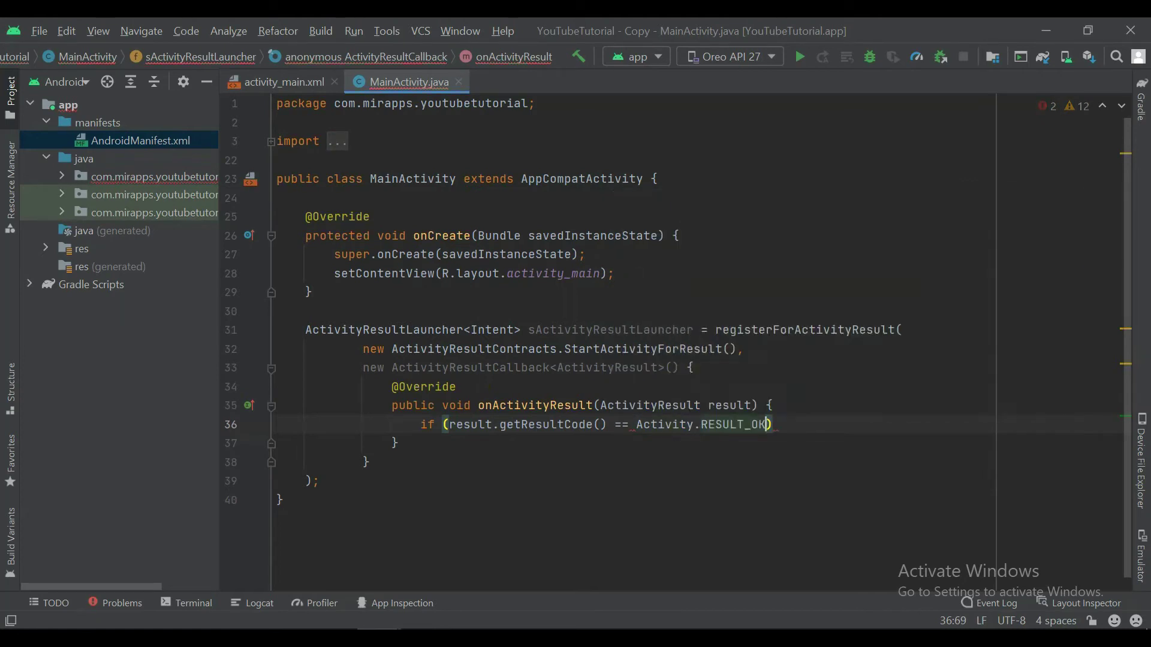
type(")")
type("{")
key("Return")
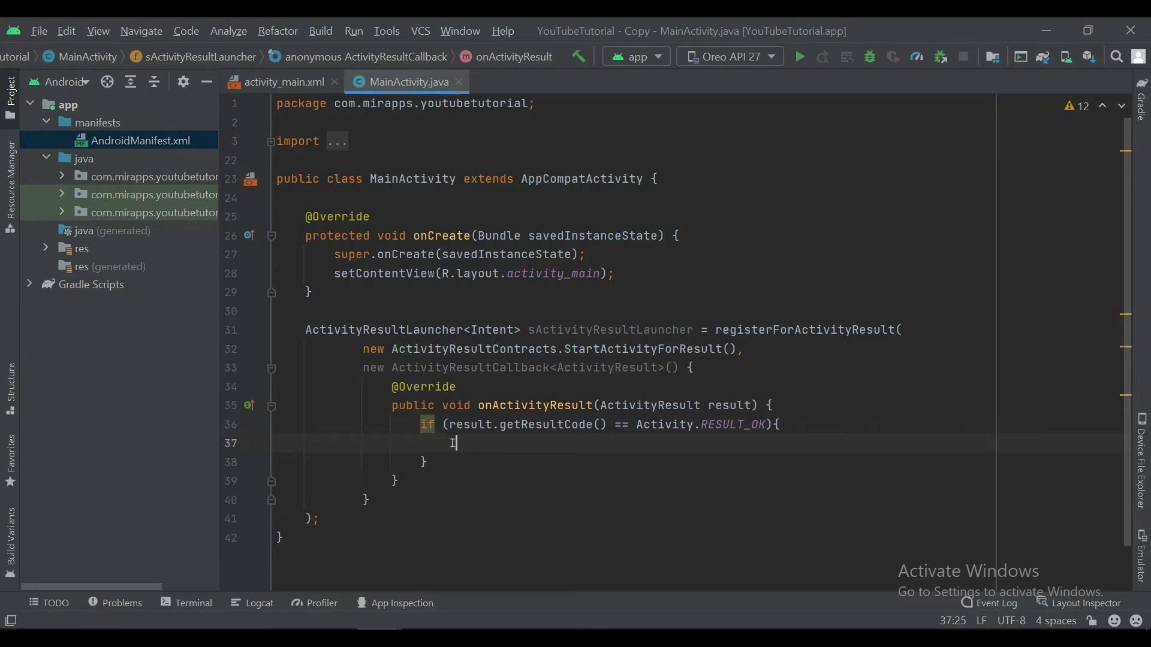
type("In")
- Declare an Intent data and a Uri uri from getData() calls inside the if block
key("Return")
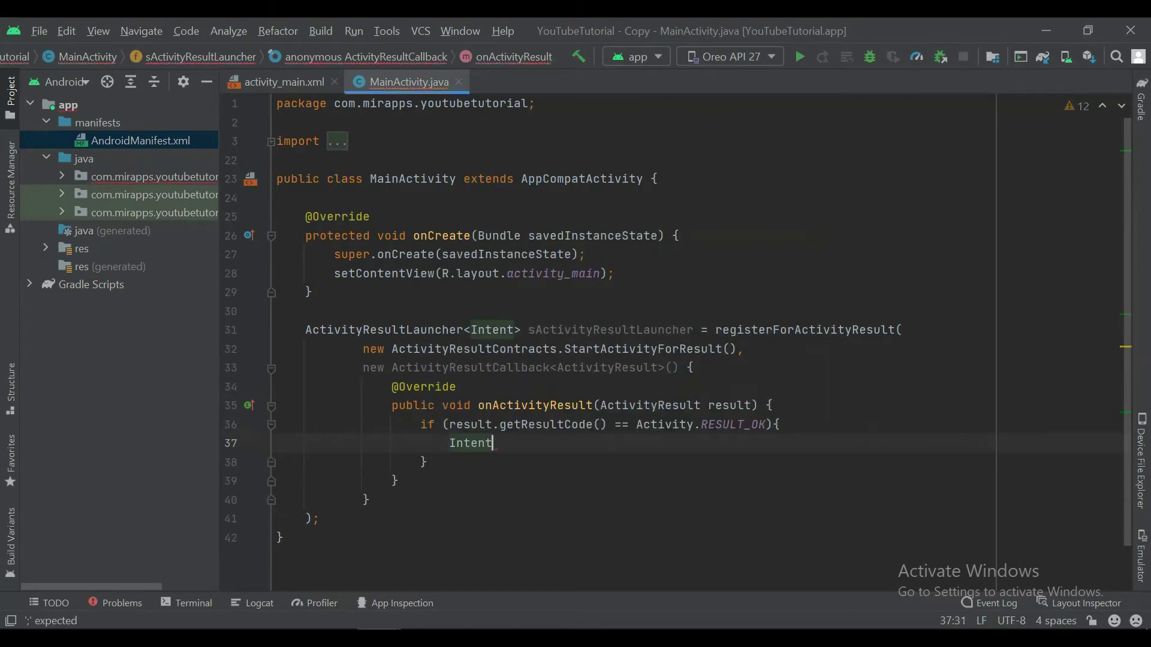
type(" data = d")
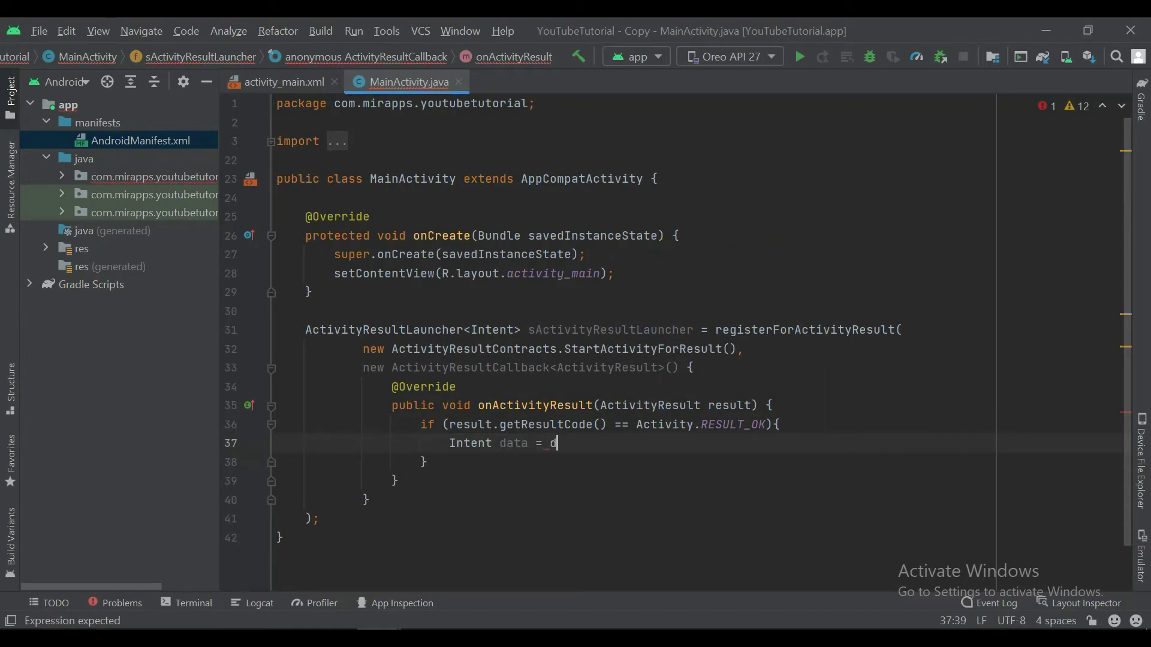
type("ata.g")
key("Return")
type(";")
key("Return")
type("U")
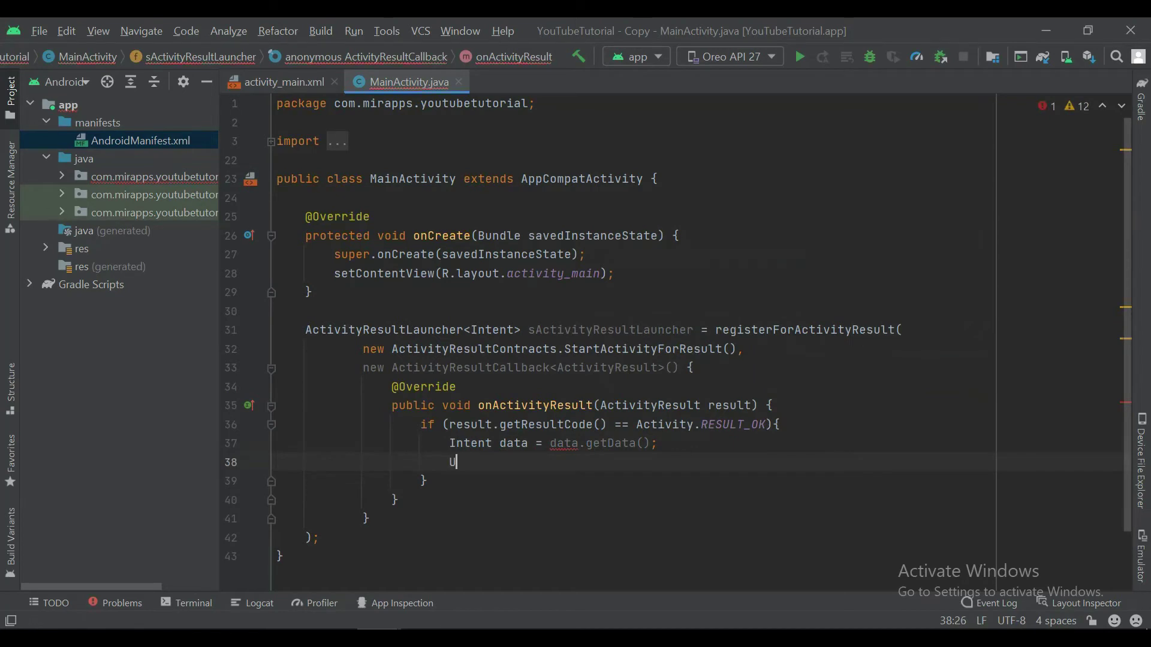
type("ri uri = ")
type("da")
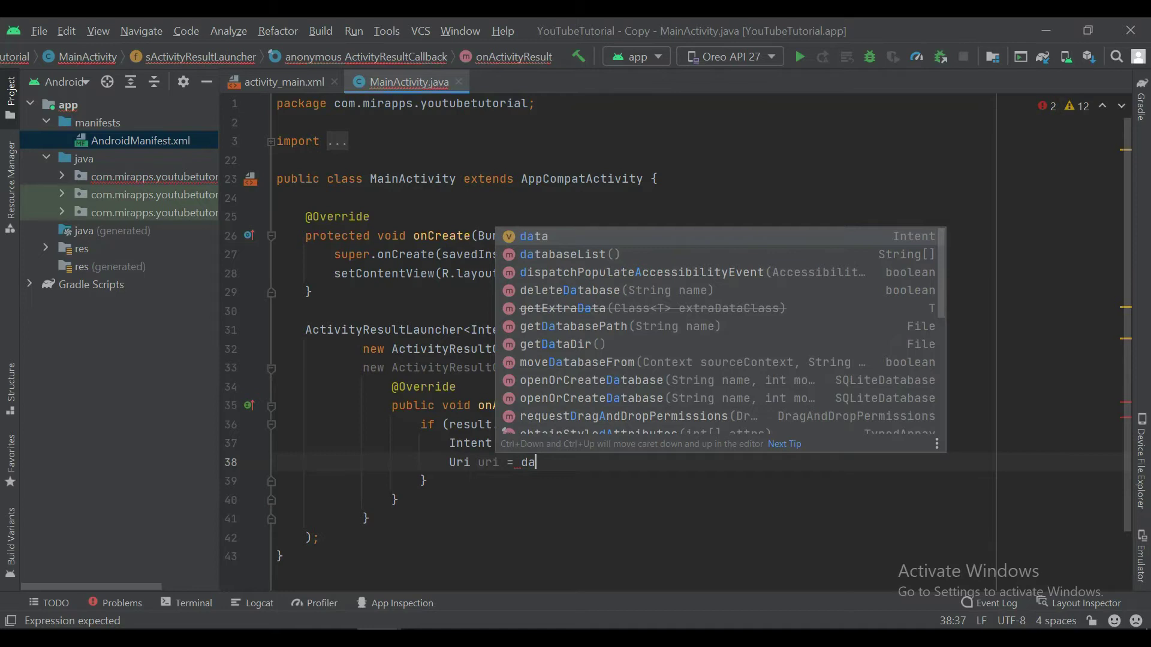
key("Return")
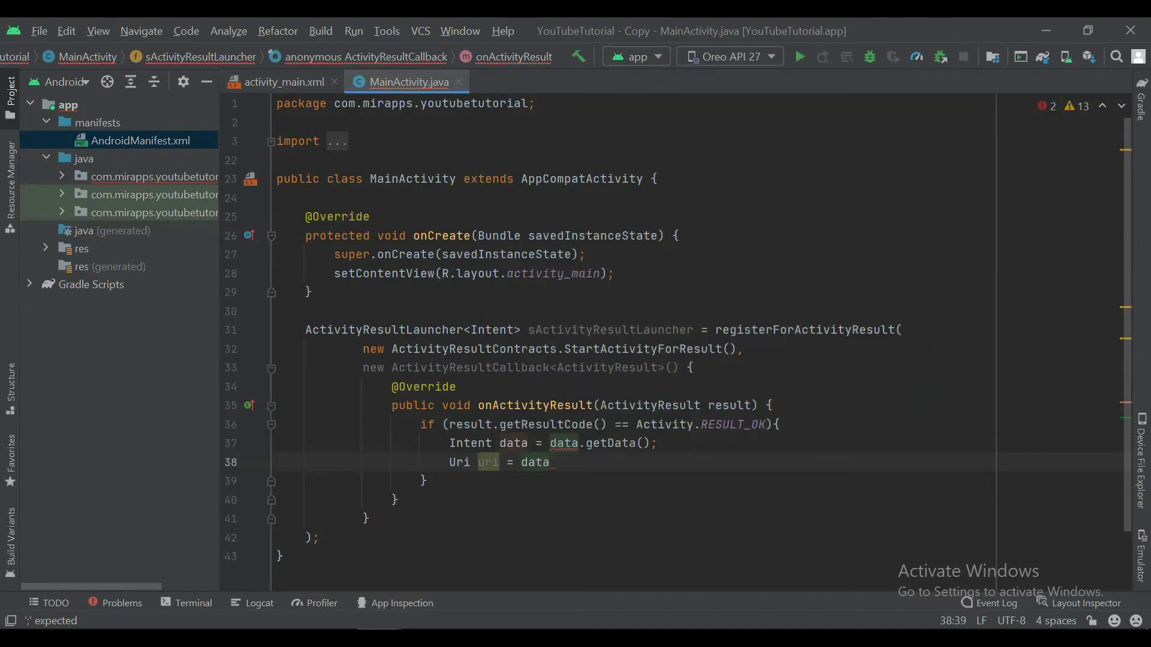
type(".")
key("Return")
type(";")
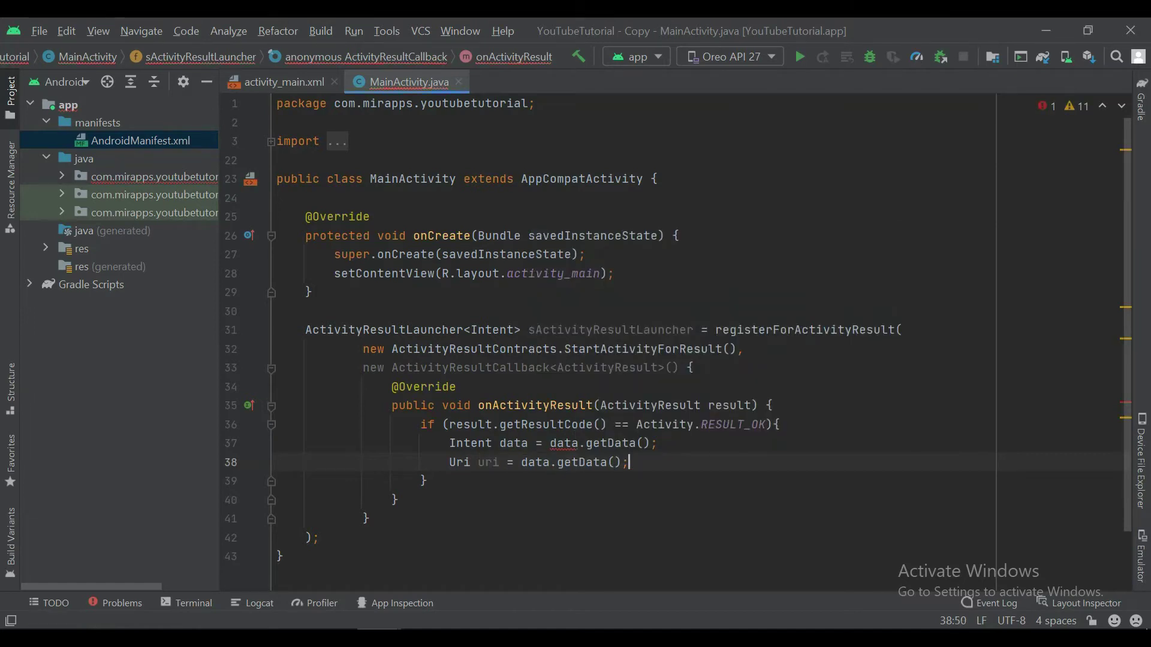
- Change line 37 to use result.getData() and add a blank line inside the if block
left_click(550, 444)
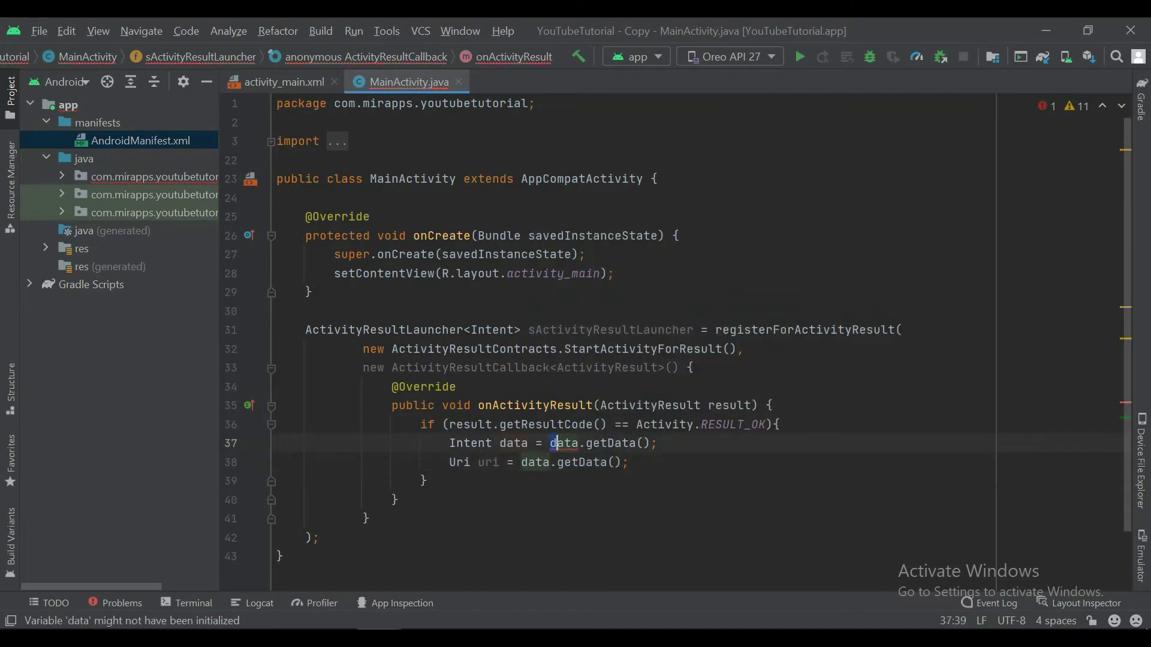
double_click(555, 443)
type("res")
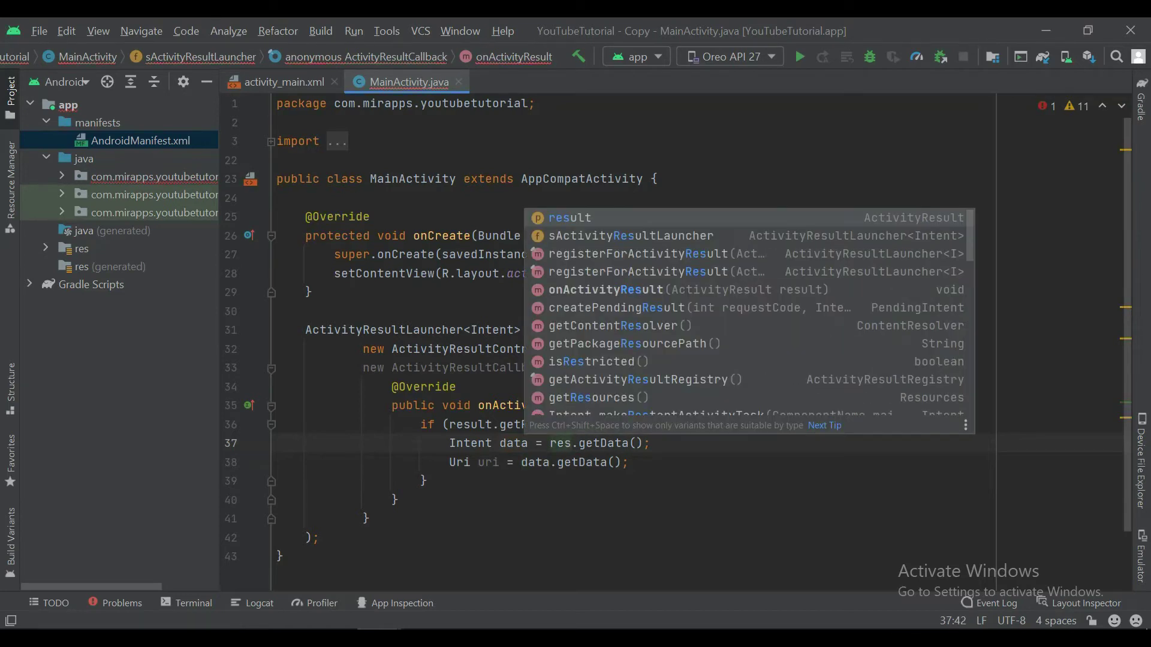
key("Return")
key("Down")
key("End")
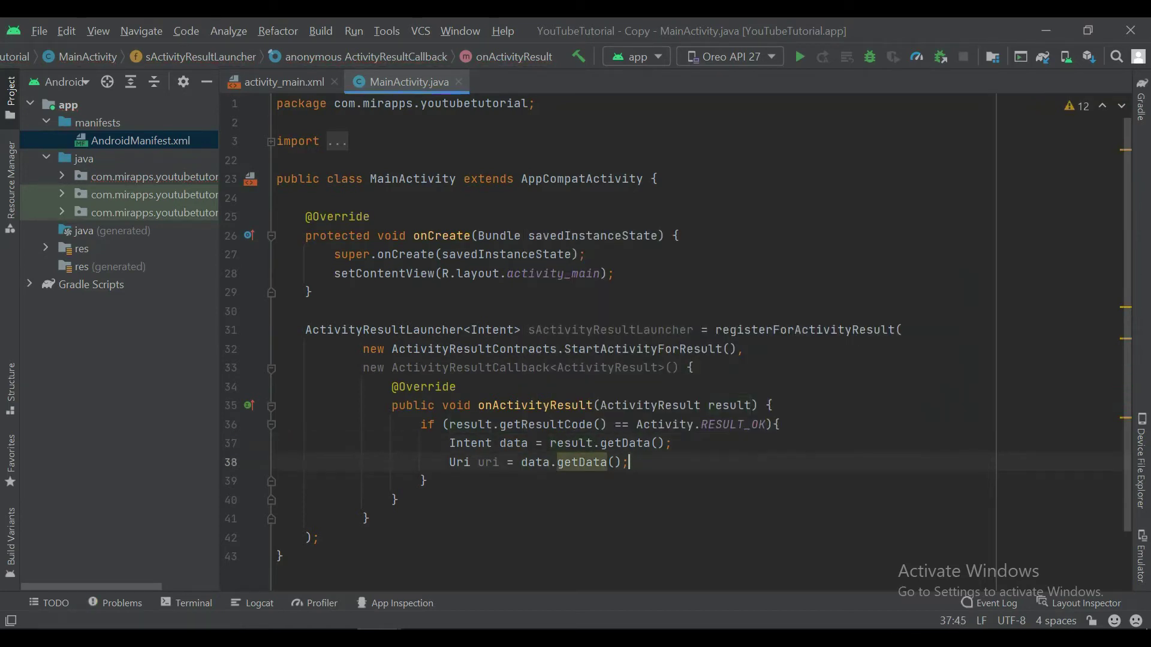
key("Return")
key("Return")
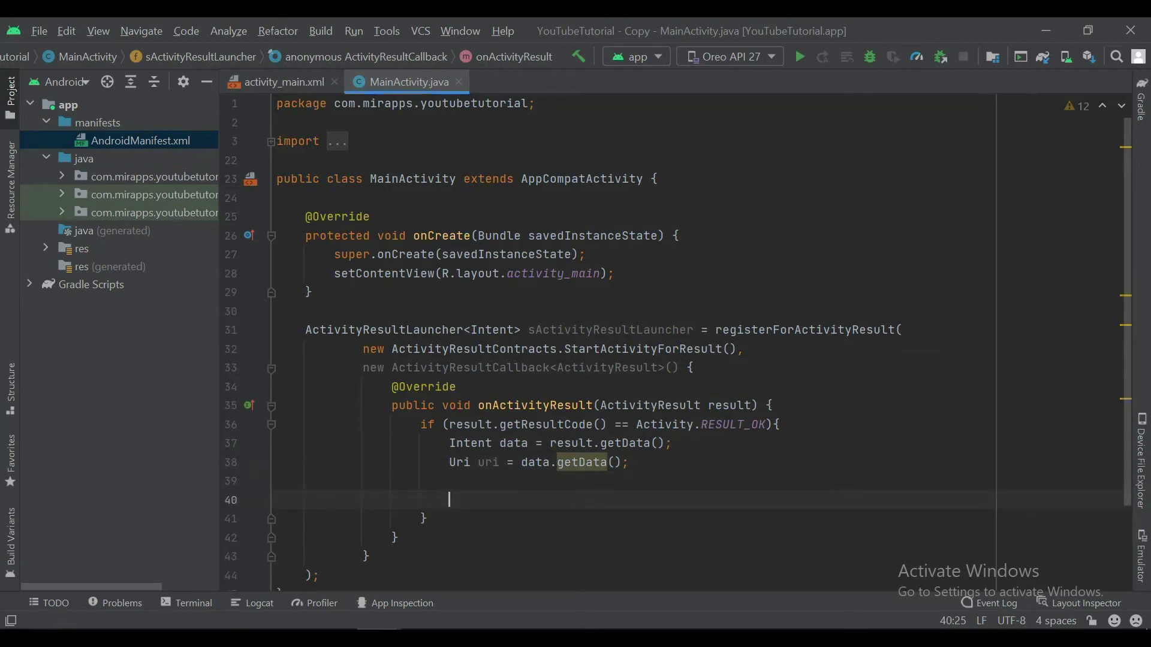
key("Up")
key("Up")
key("Up")
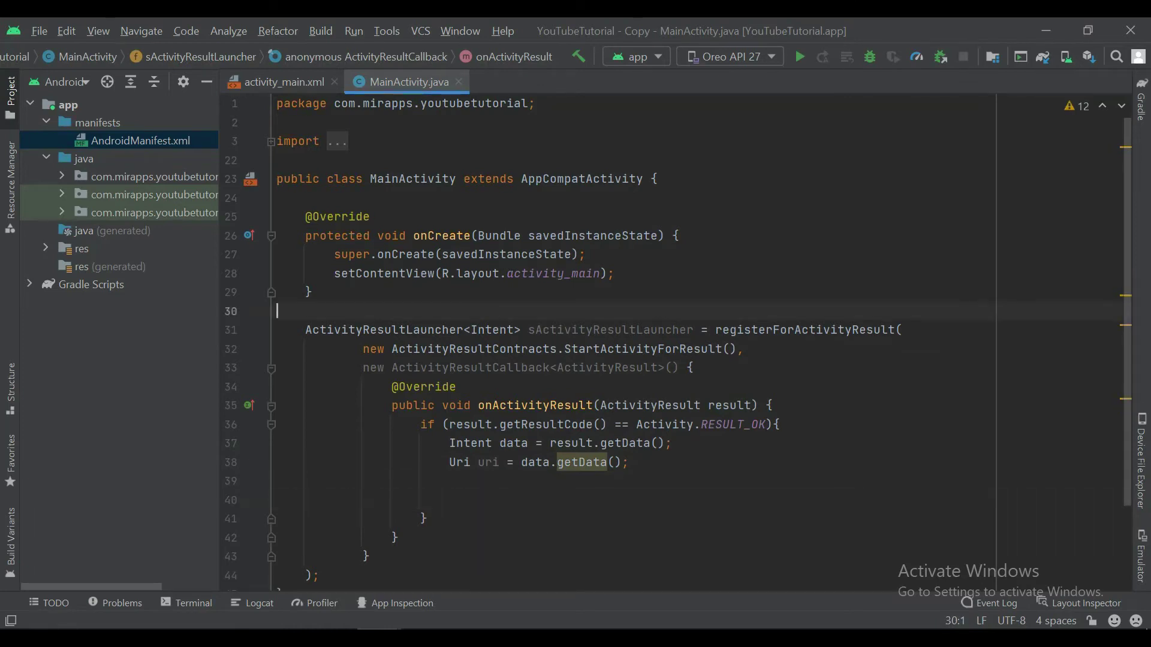
- Delete the old Button from activity_main.xml and drag a new Button to the top-left in Design view
left_click(290, 87)
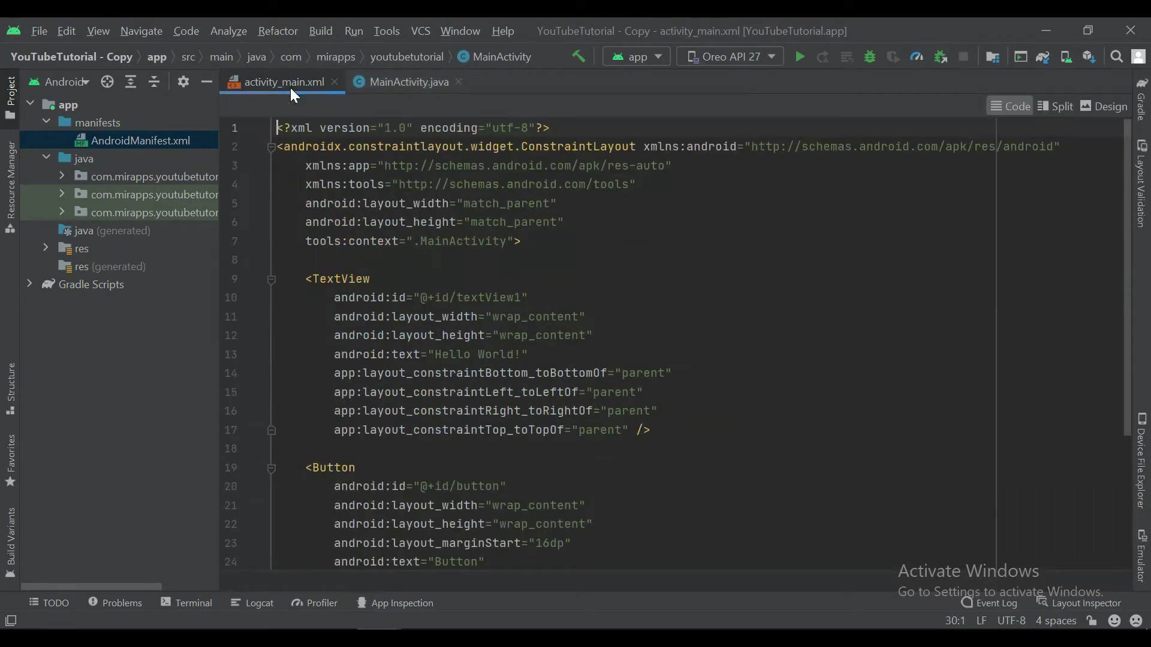
scroll(629, 360, "down", 3)
scroll(630, 360, "down", 1)
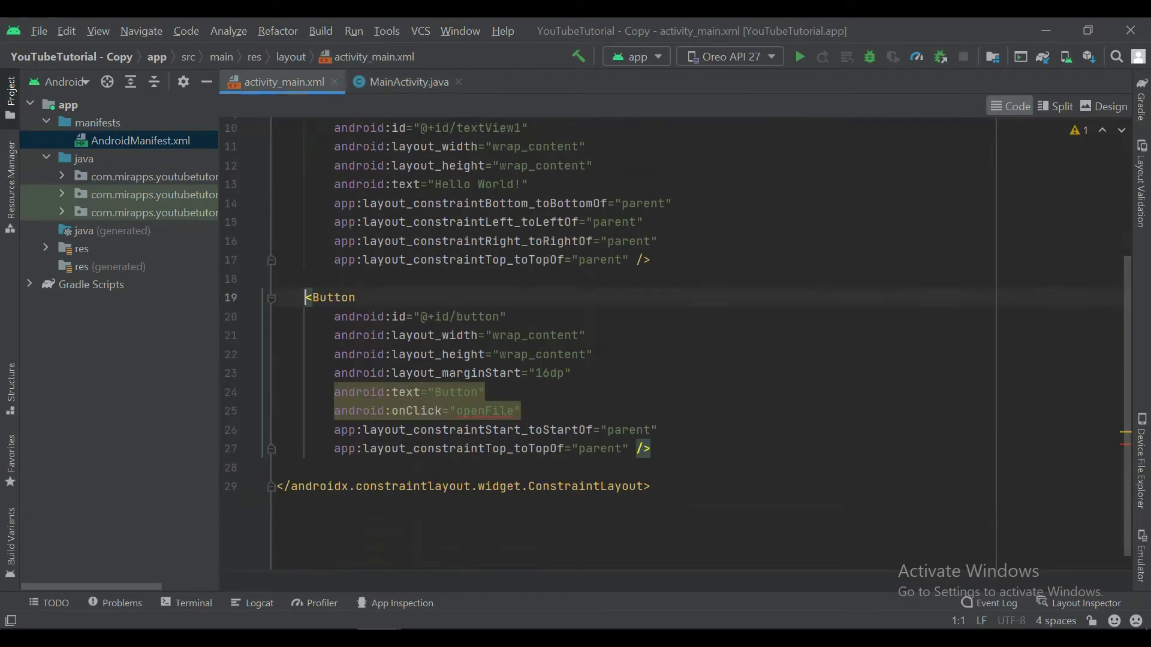
left_click_drag(306, 298, 659, 430)
key("shift+Down")
key("Delete")
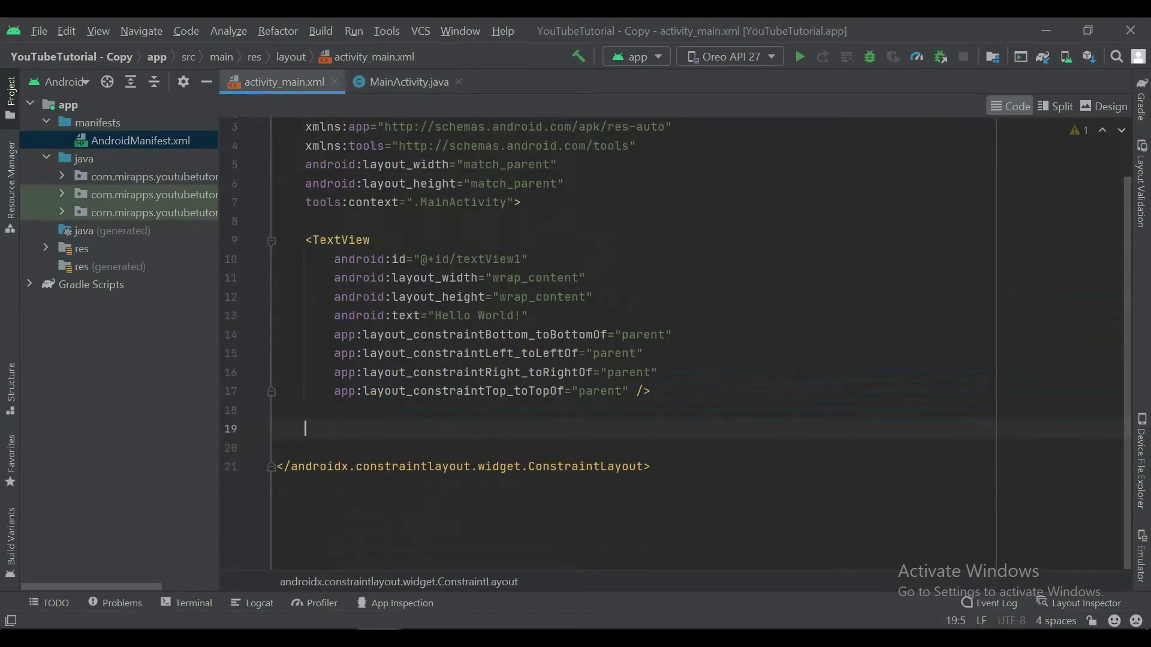
scroll(630, 359, "up", 1)
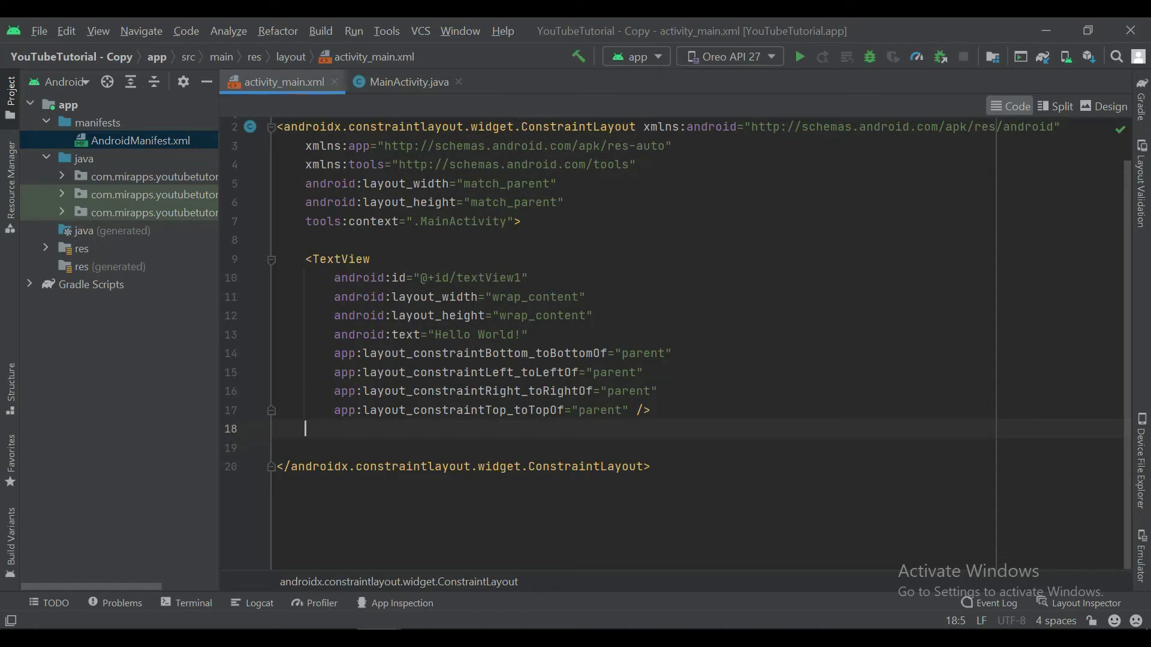
left_click(1109, 108)
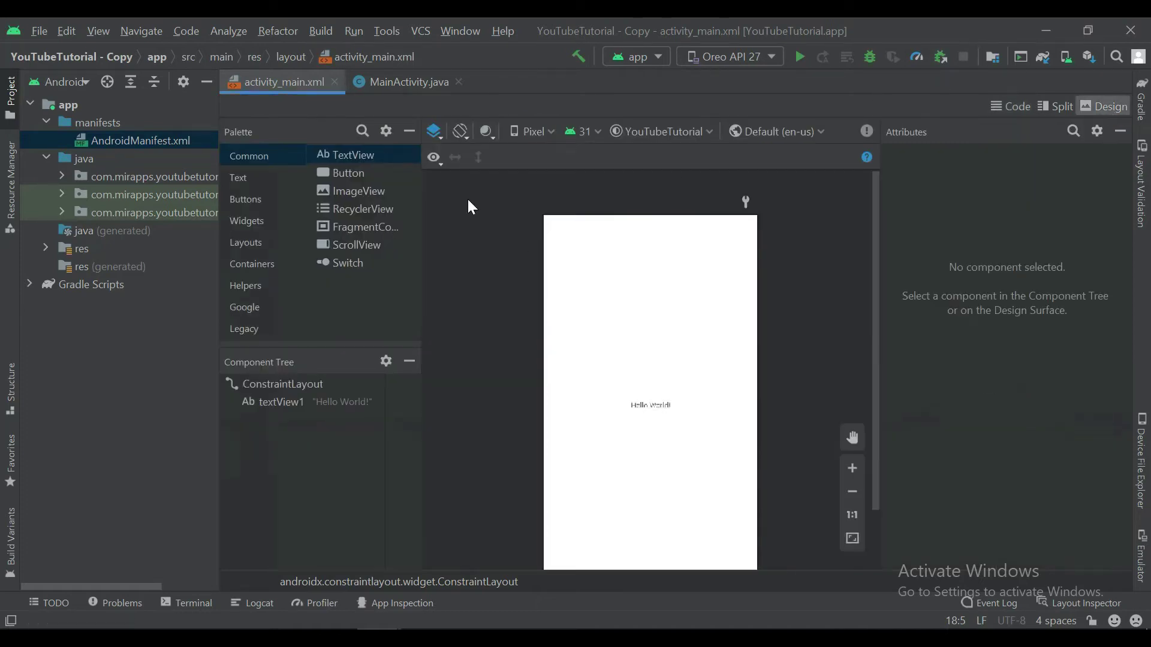
mouse_move(334, 170)
left_mouse_down()
mouse_move(580, 248)
mouse_move(537, 235)
mouse_move(568, 214)
mouse_move(583, 236)
left_mouse_up()
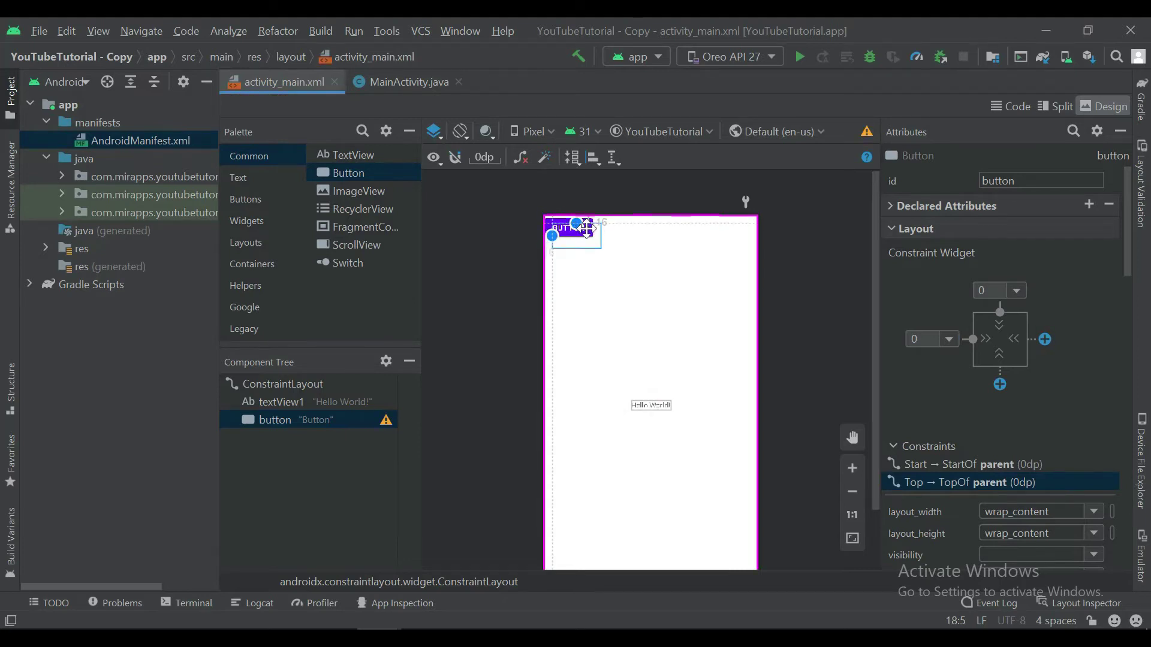
- Add android:onClick="openFileDialog" to the Button in the layout XML
left_click(1009, 109)
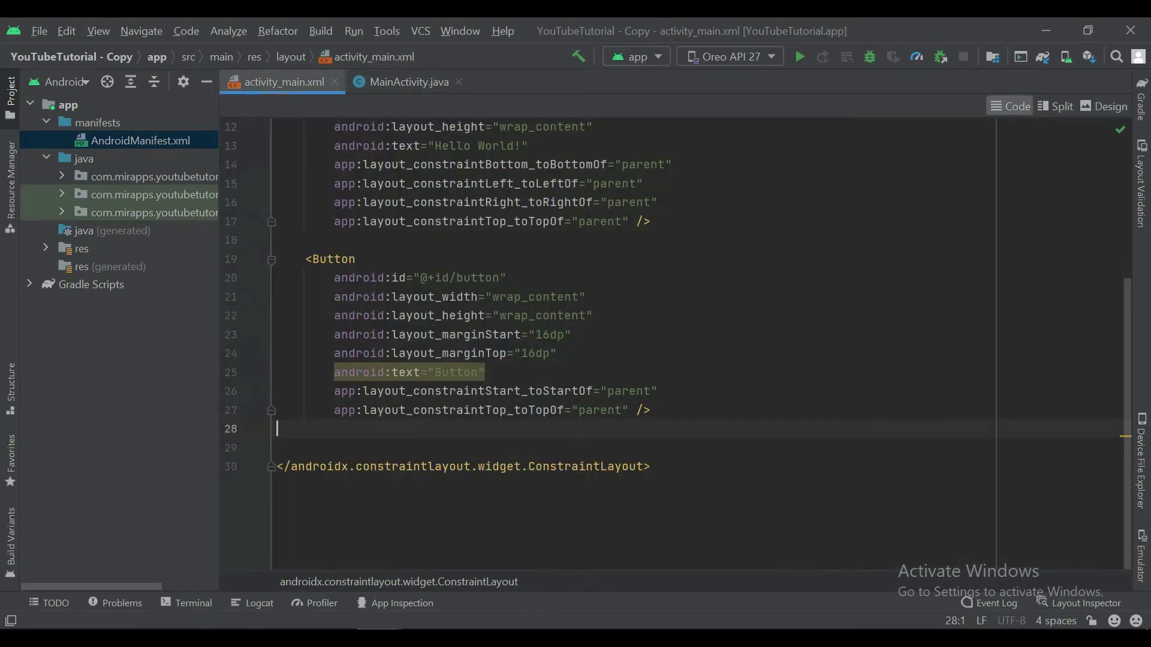
key("Up")
key("Up")
key("Up")
key("End")
key("Return")
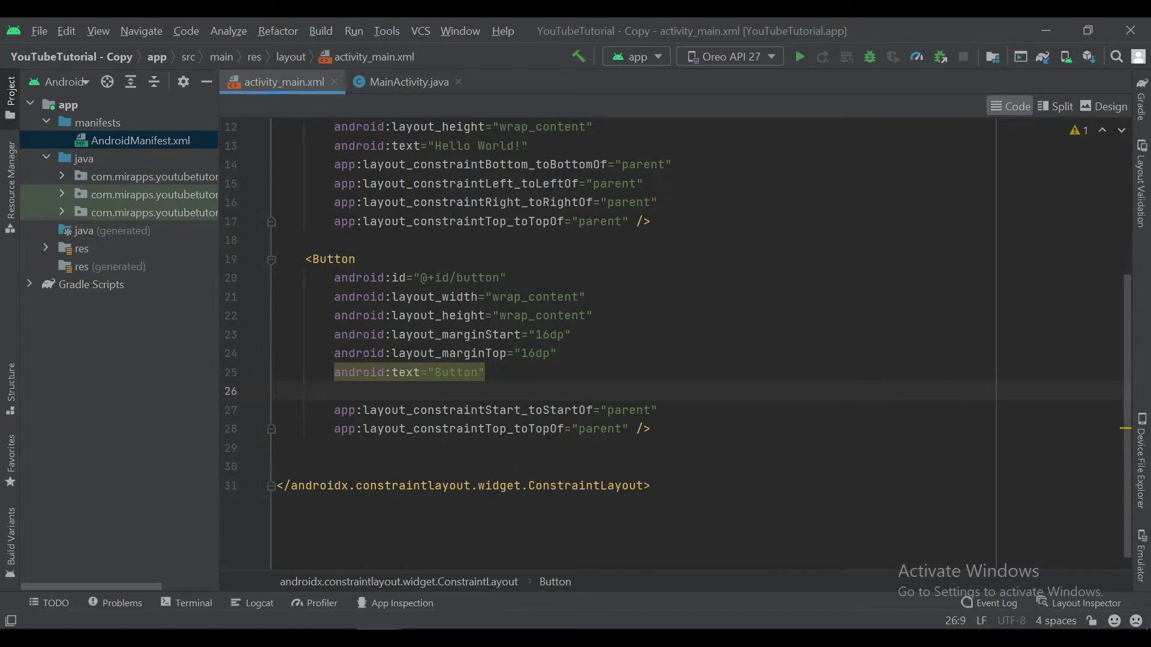
type("on")
key("Return")
type("ope")
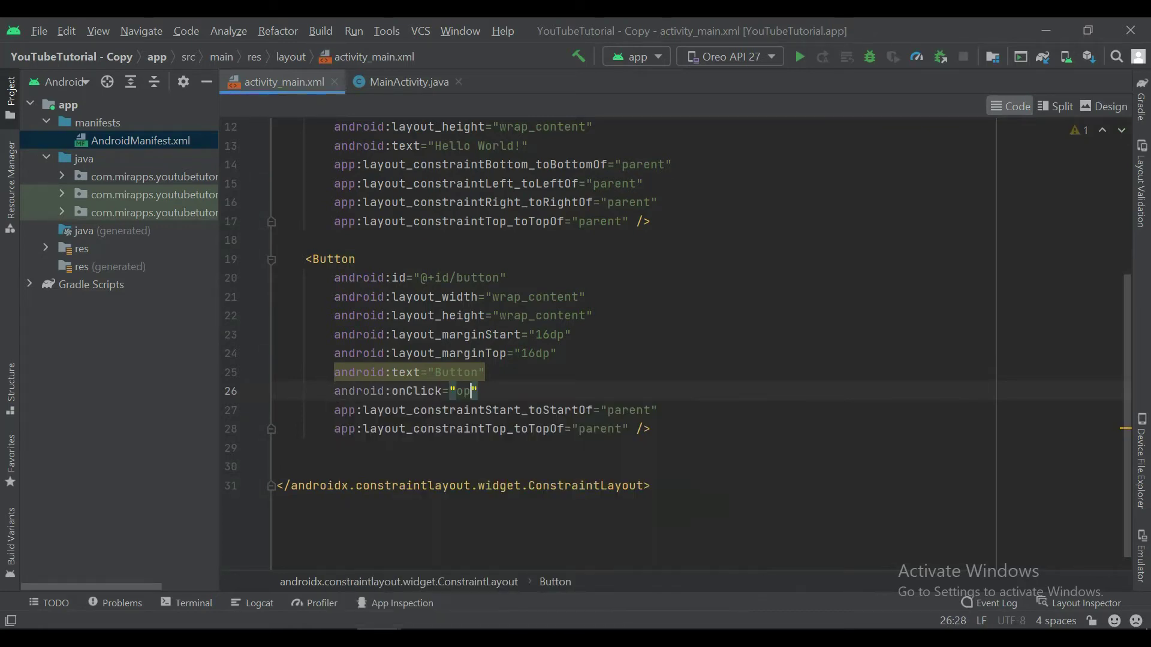
type("nFileDi")
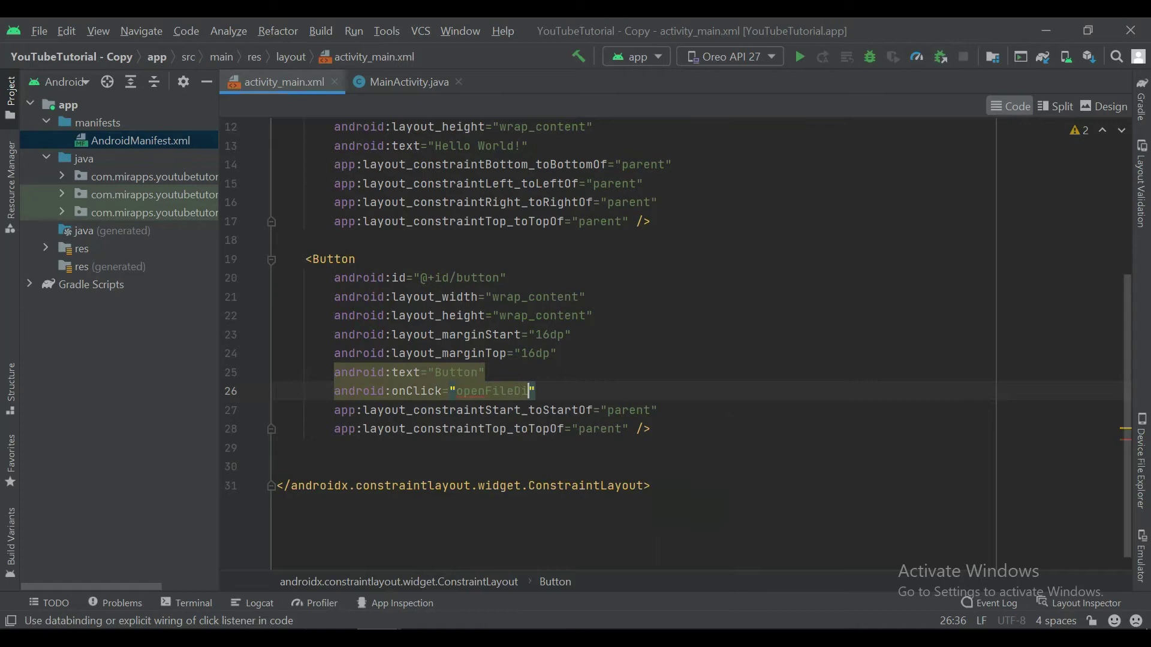
type("alog")
- Create an empty openFileDialog(View) method in MainActivity with the quick fix
key("Left")
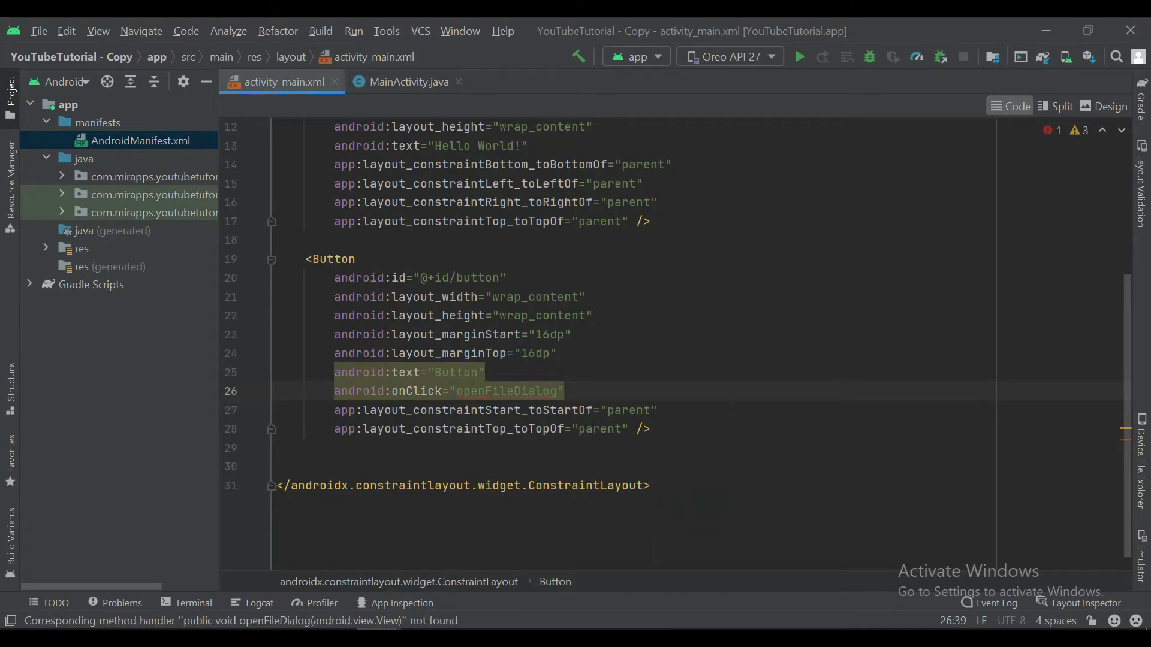
key("alt+Return")
key("Down")
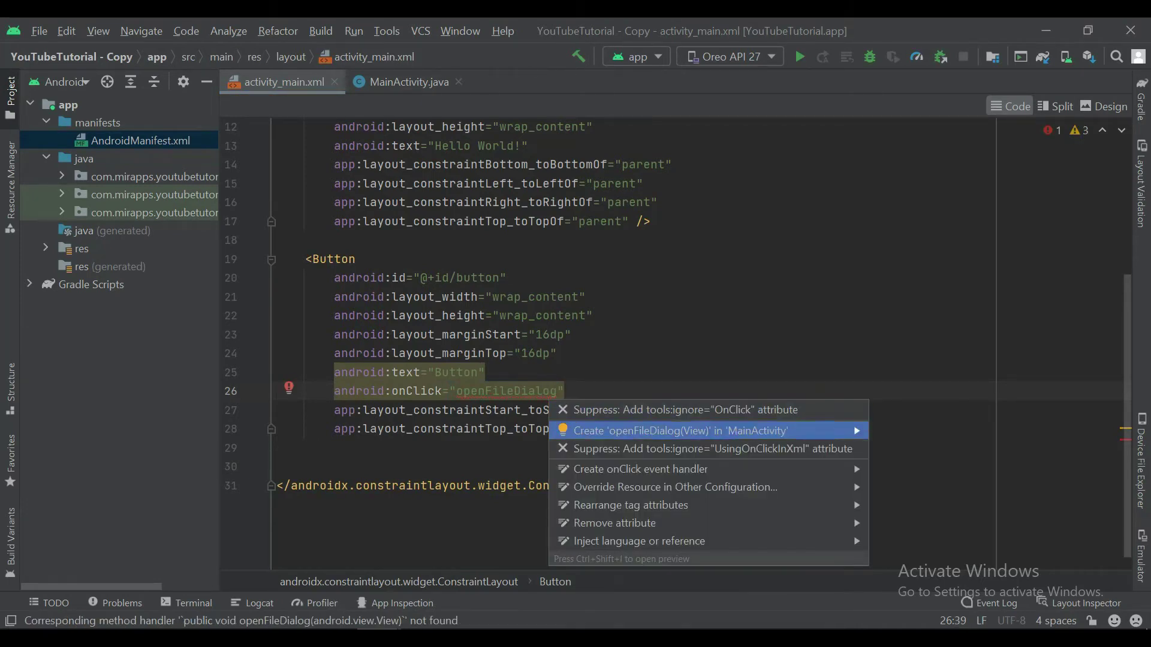
key("Return")
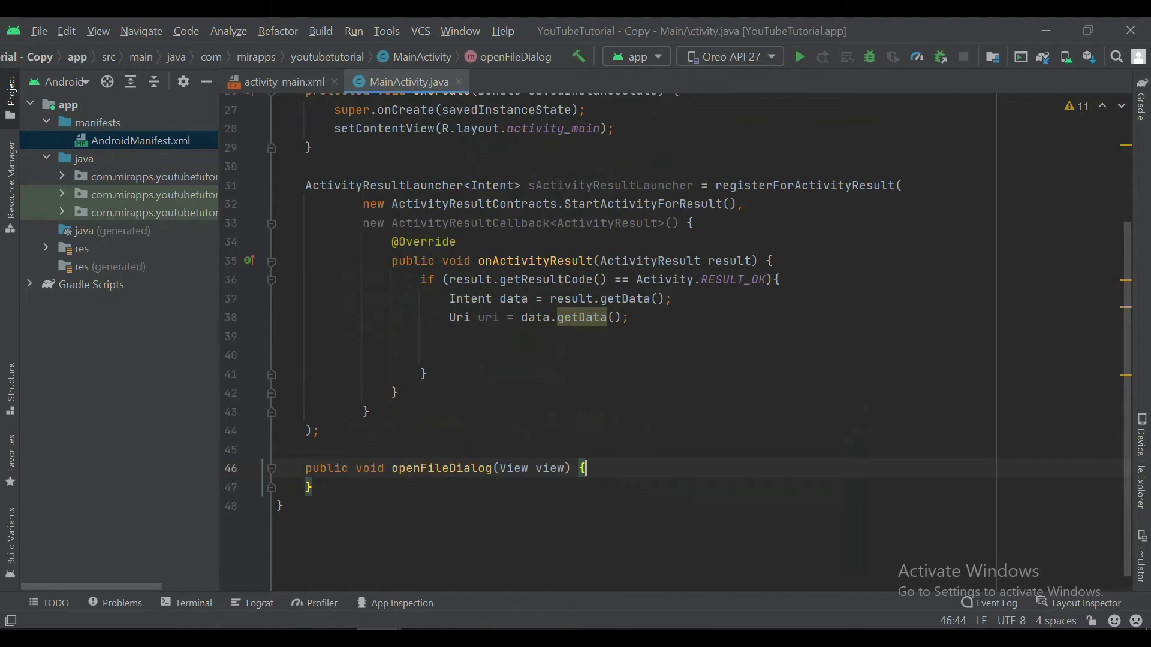
- Create an Intent with ACTION_OPEN_DOCUMENT inside openFileDialog
key("Return")
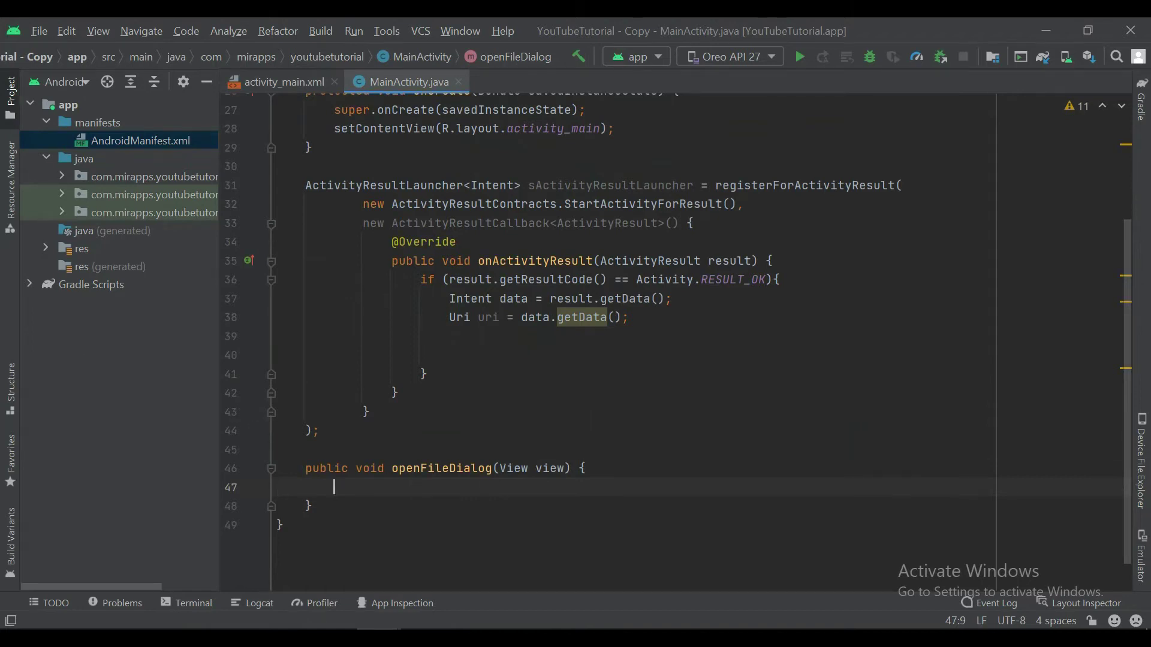
type("Intent ")
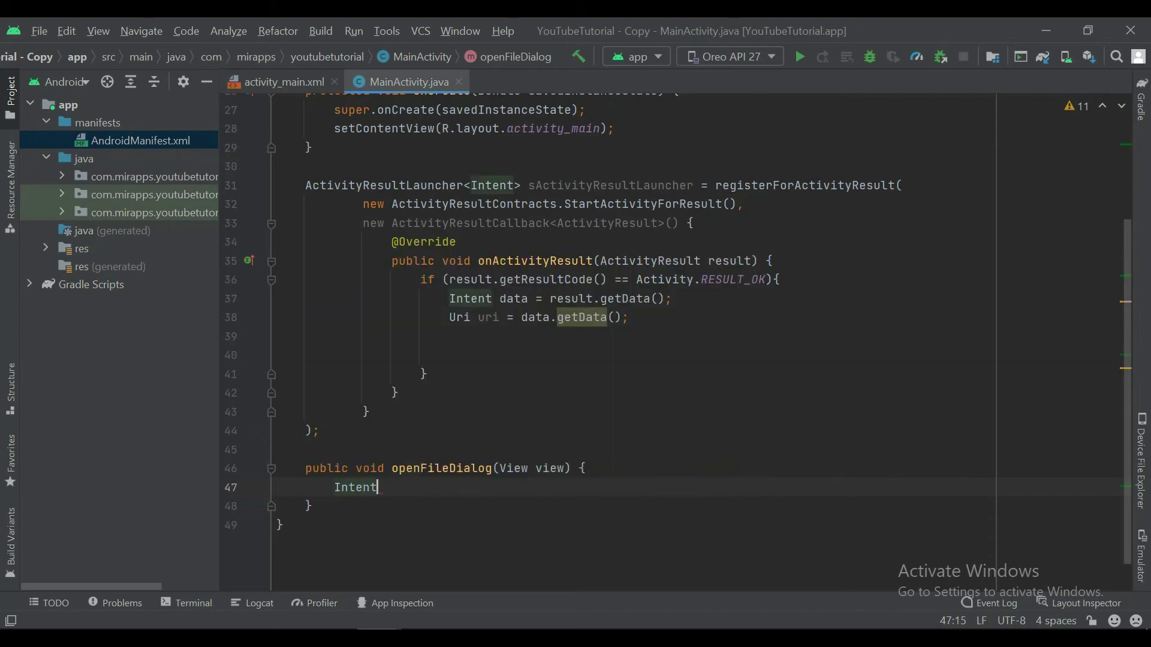
type("data = n")
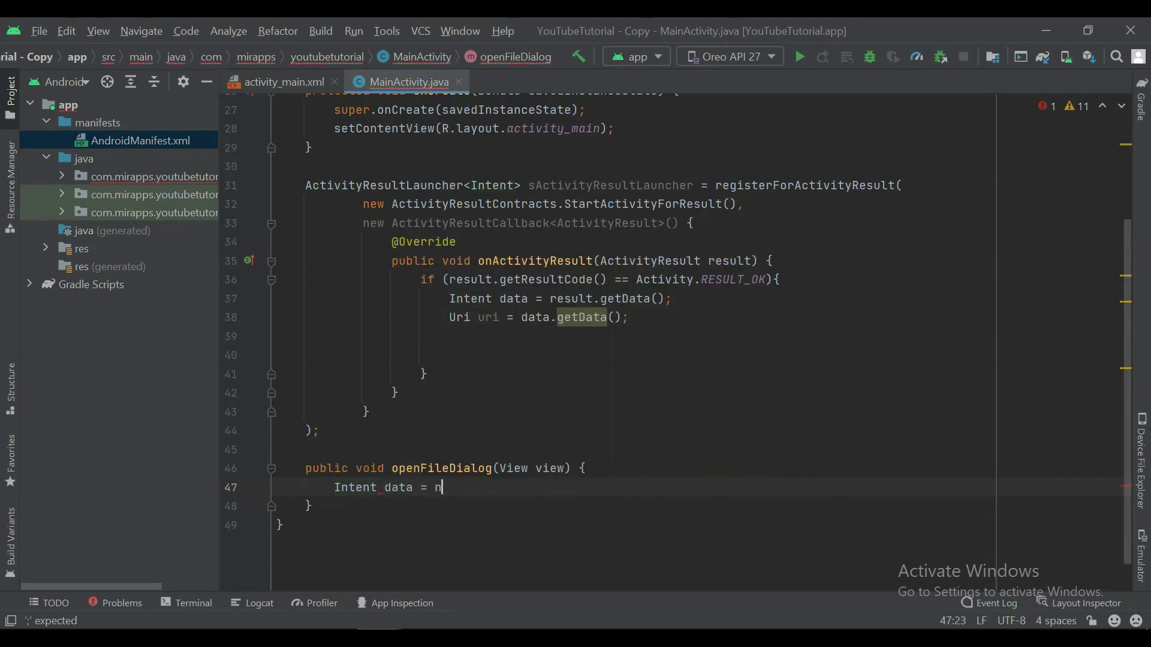
type("ew Inte")
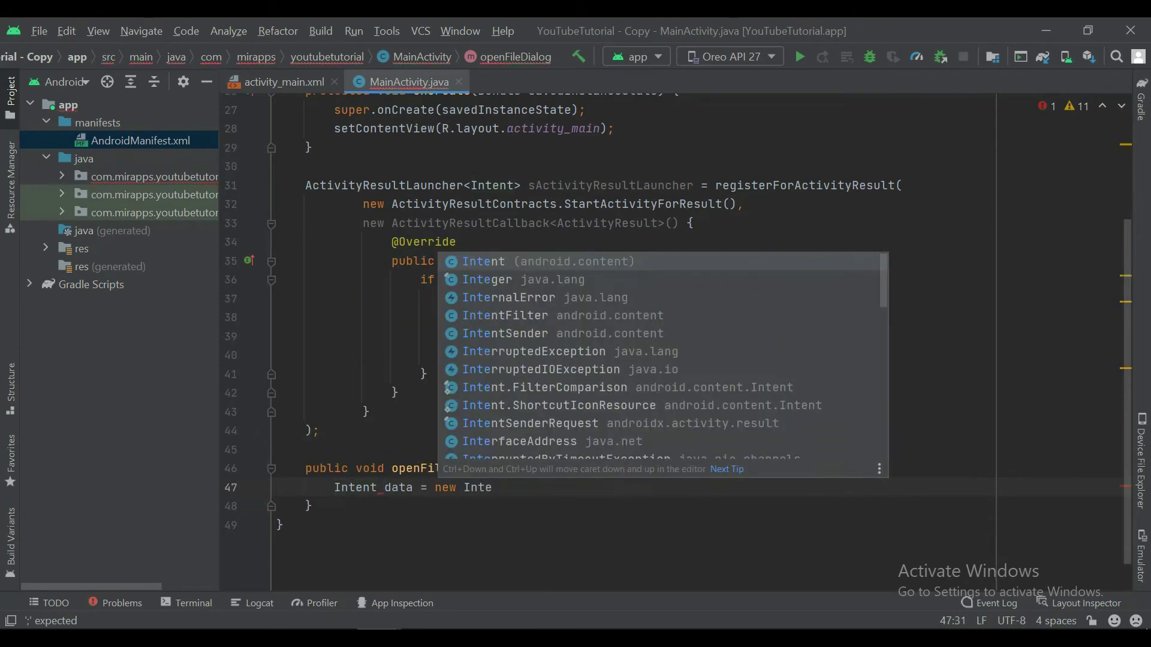
key("Return")
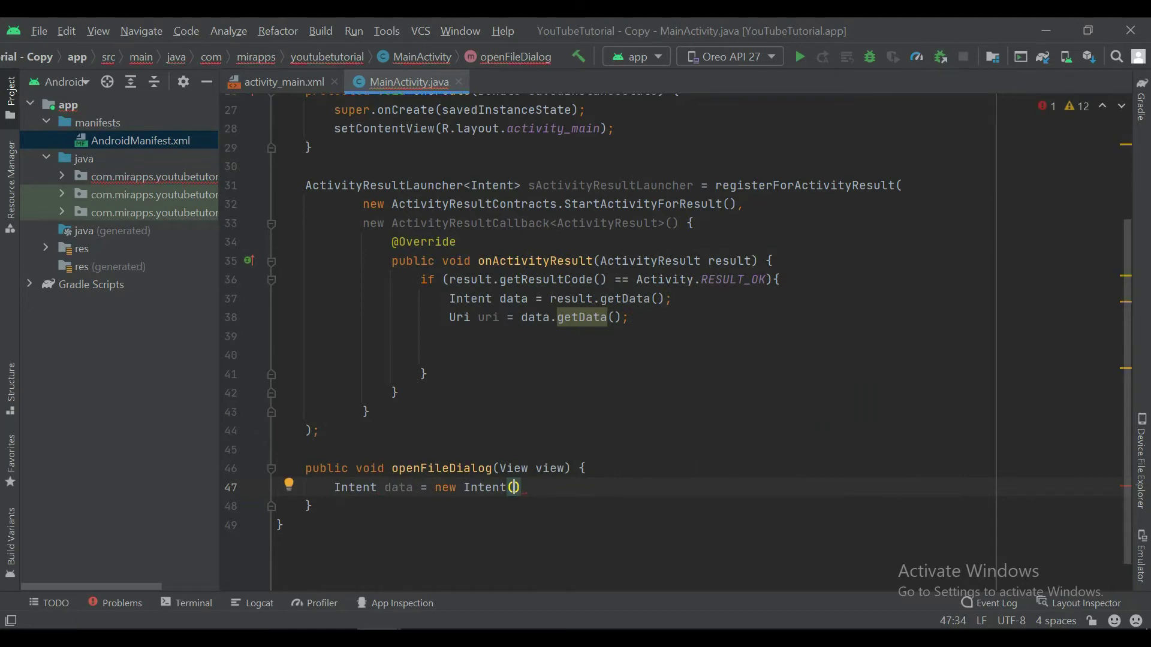
type("Intent")
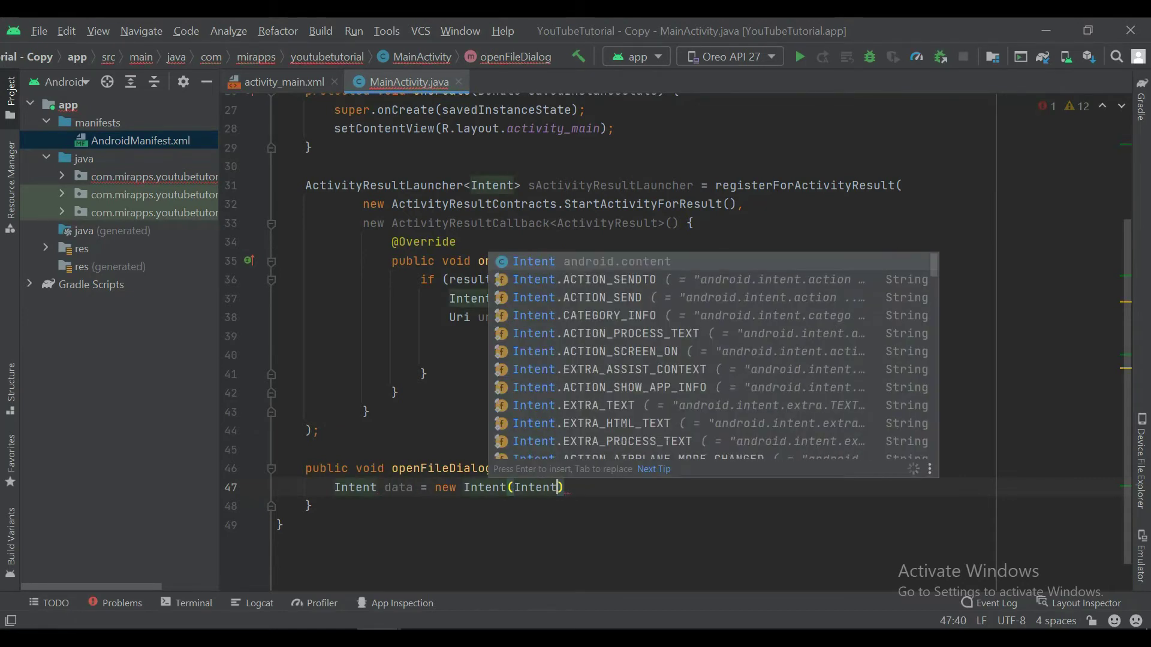
type(".A")
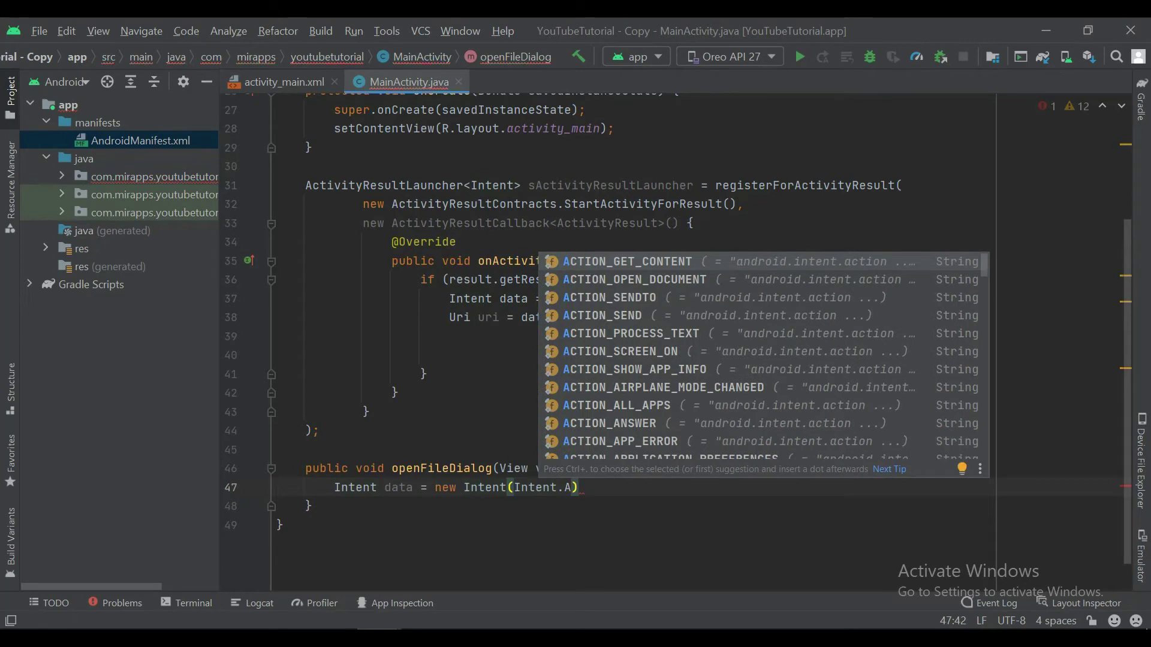
type("c")
key("Down")
key("Return")
type(";")
key("Return")
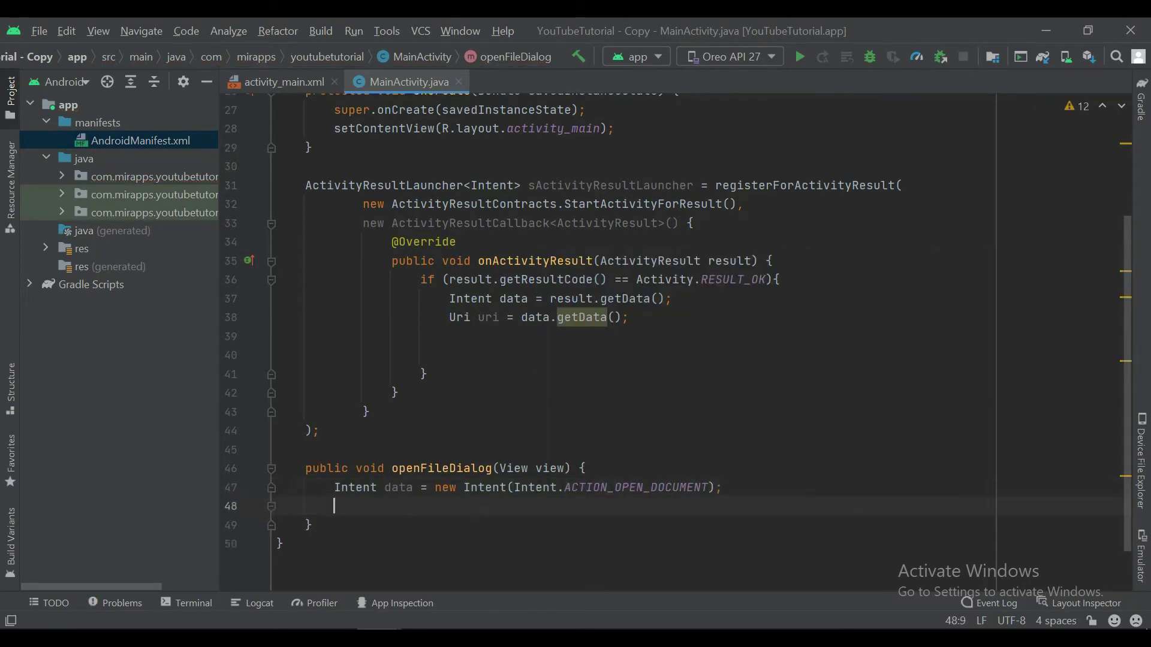
type("data.s")
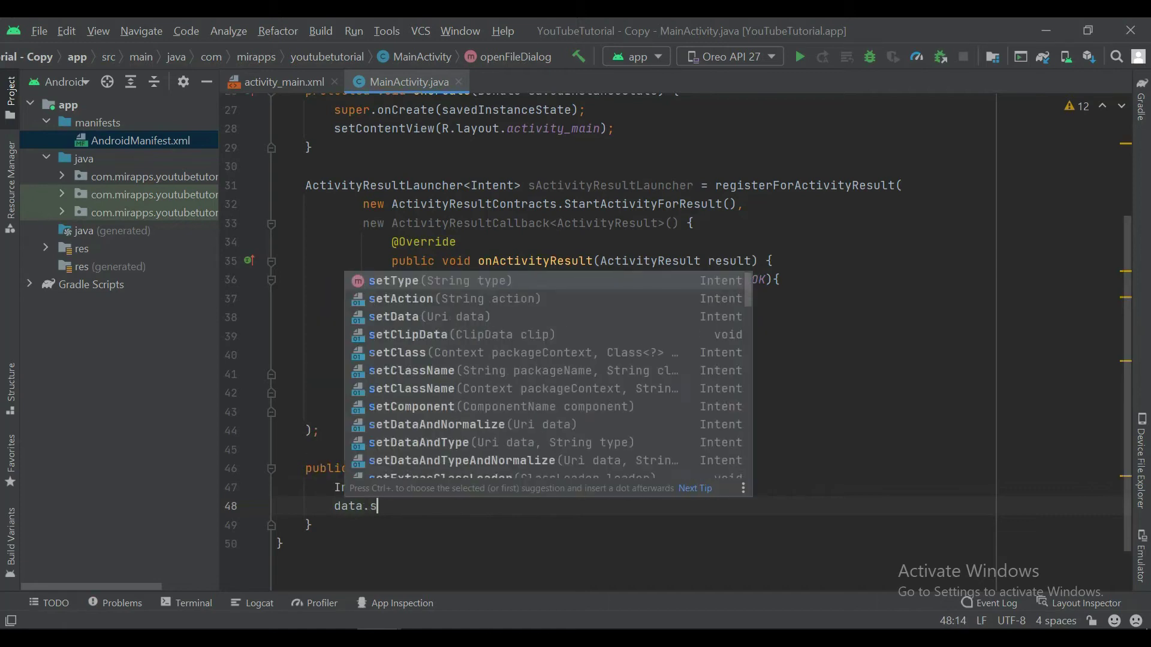
type("e")
- Set the intent's type to "*/*"
key("Return")
type("\"")
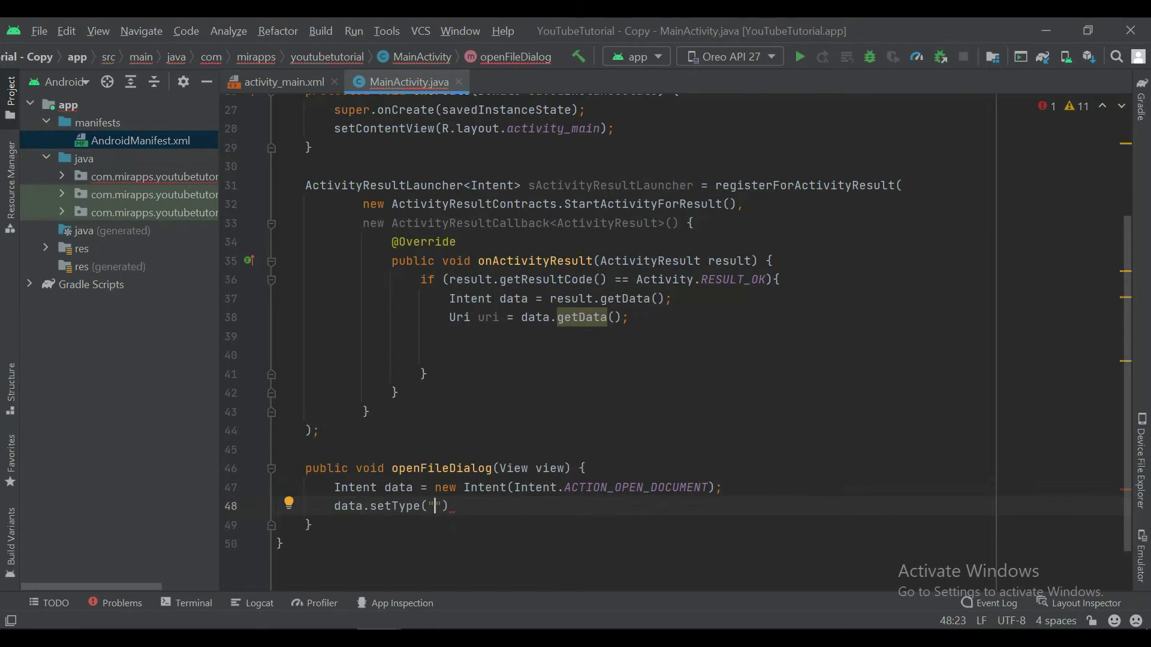
type("*")
key("BackSpace")
type("*")
key("End")
type(";")
key("Return")
type("dat")
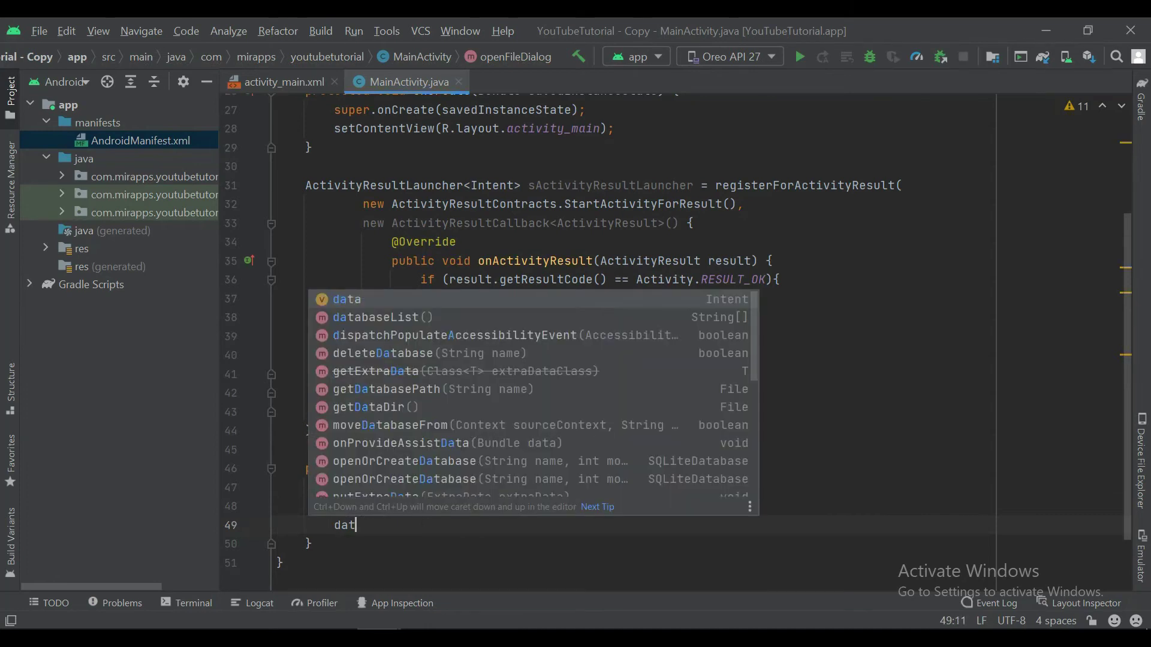
type("a = Inte")
- Wrap the intent with Intent.createChooser titled "Choose a file"
key("Return")
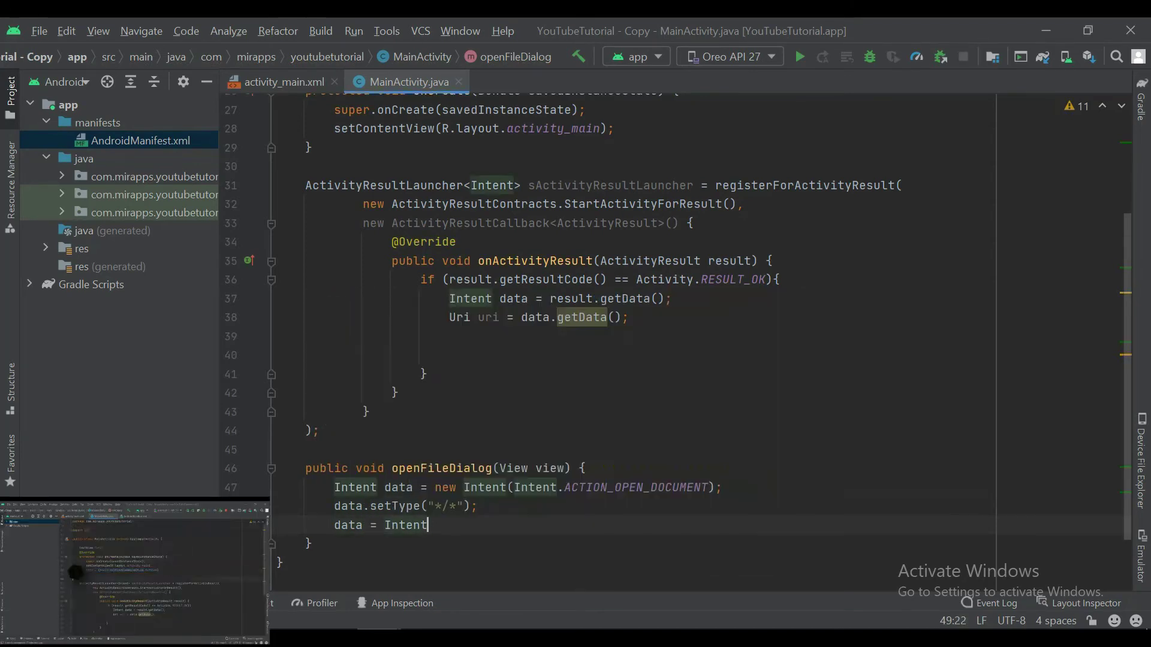
type(".createChooser(")
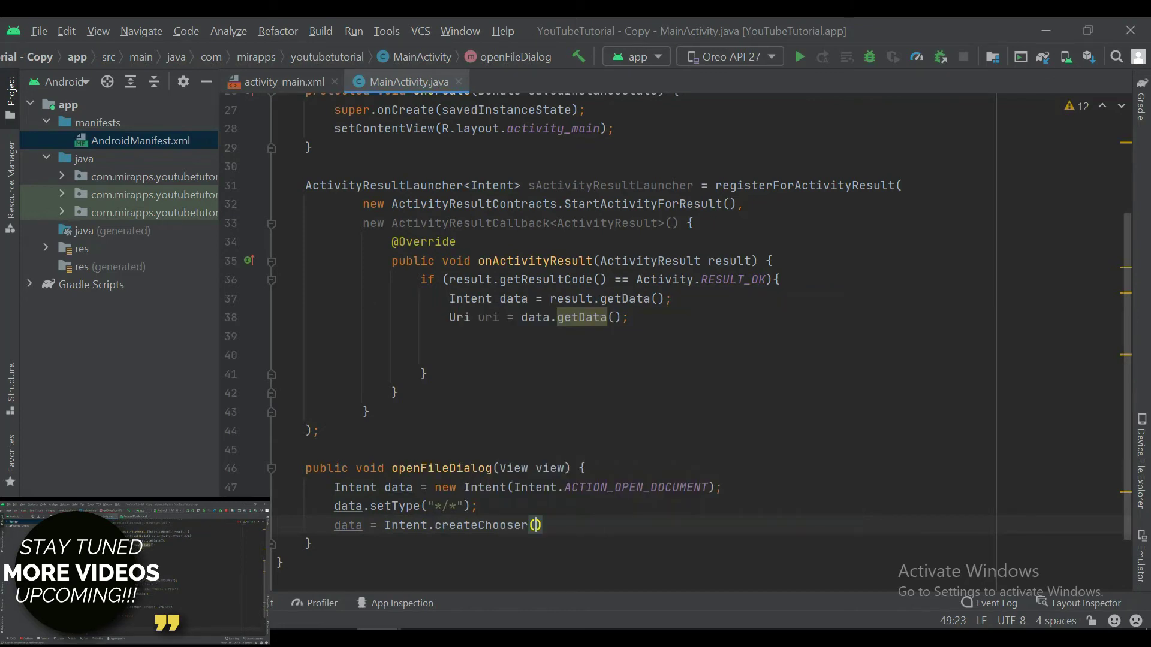
key("Return")
type("da")
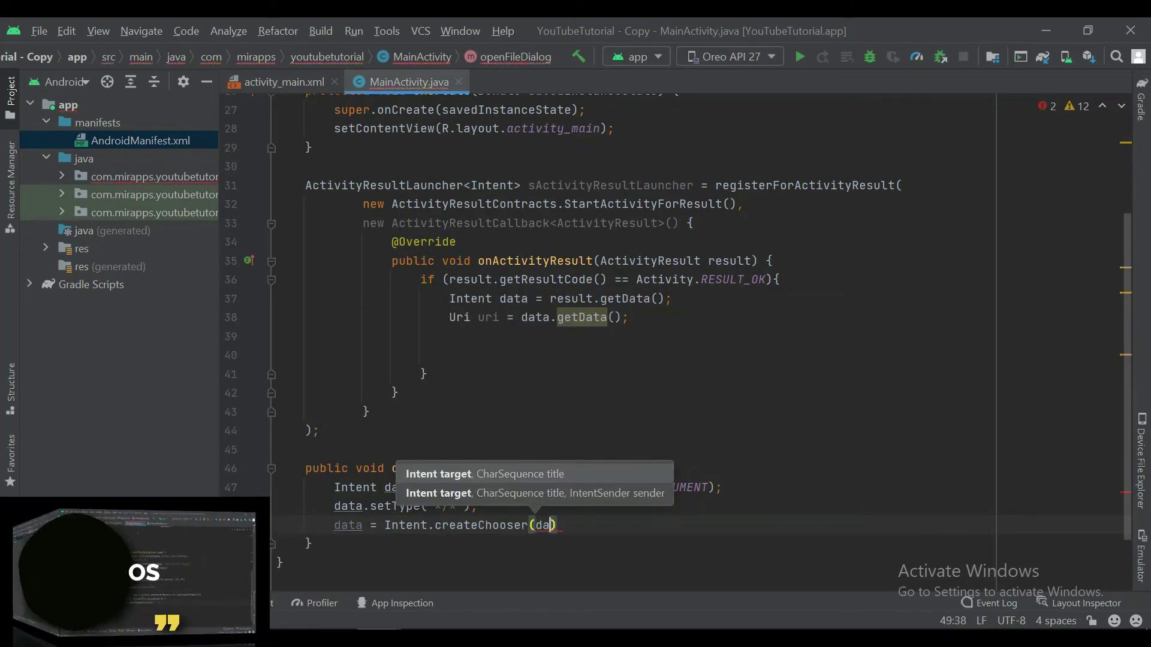
type("ta, ")
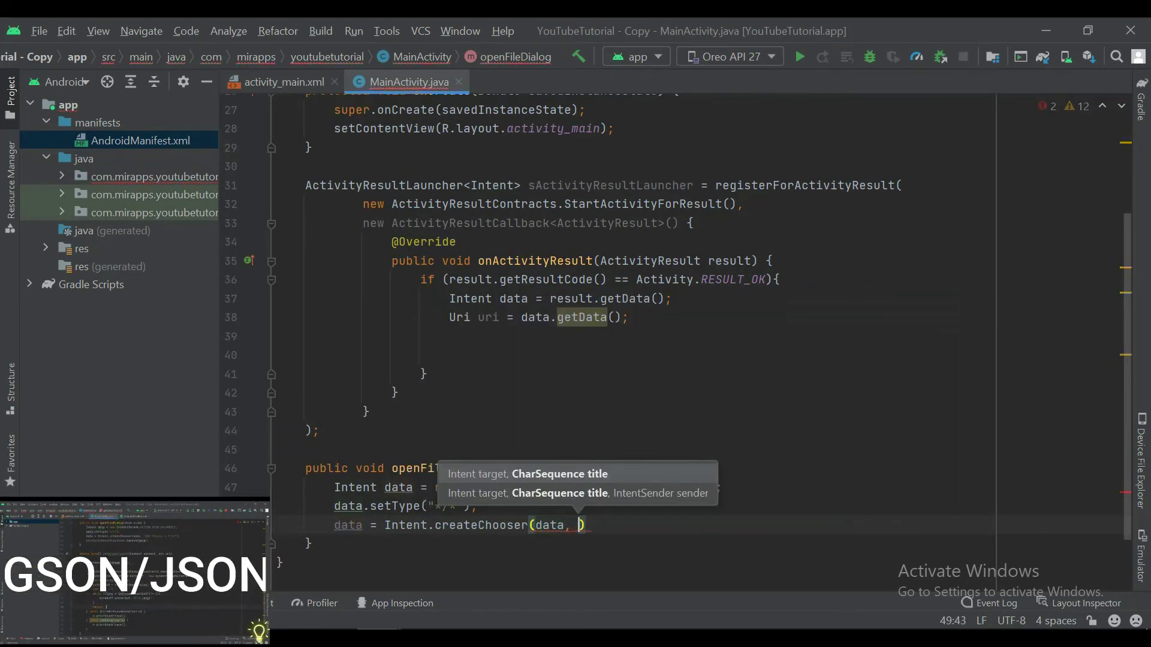
type("\"")
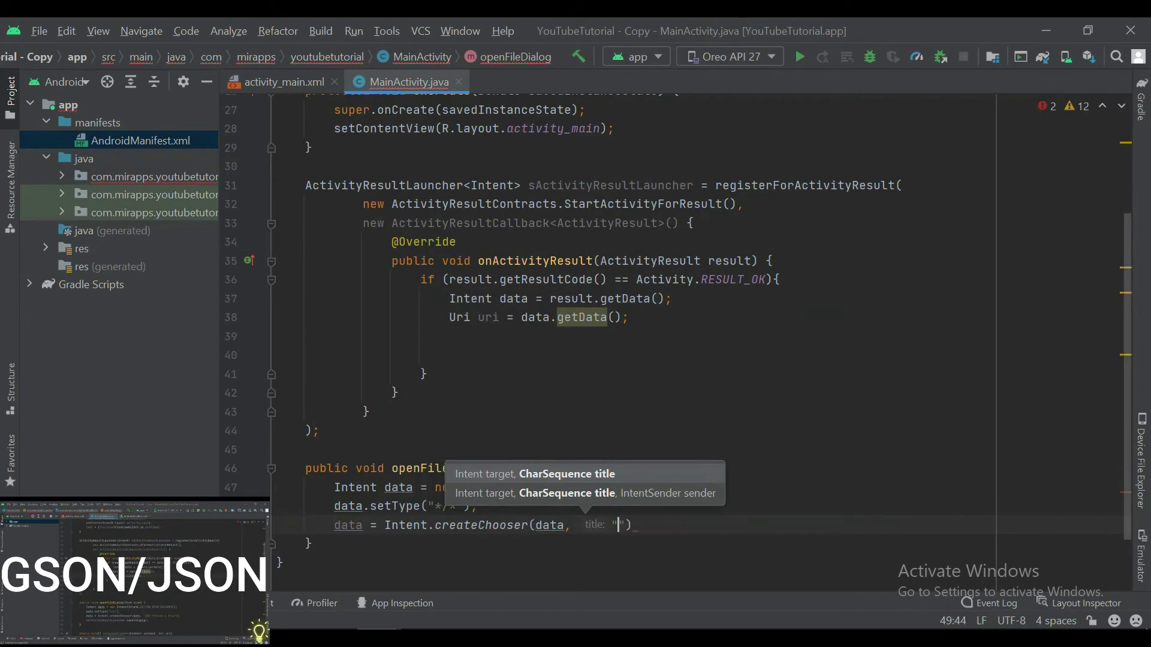
type("Choose ")
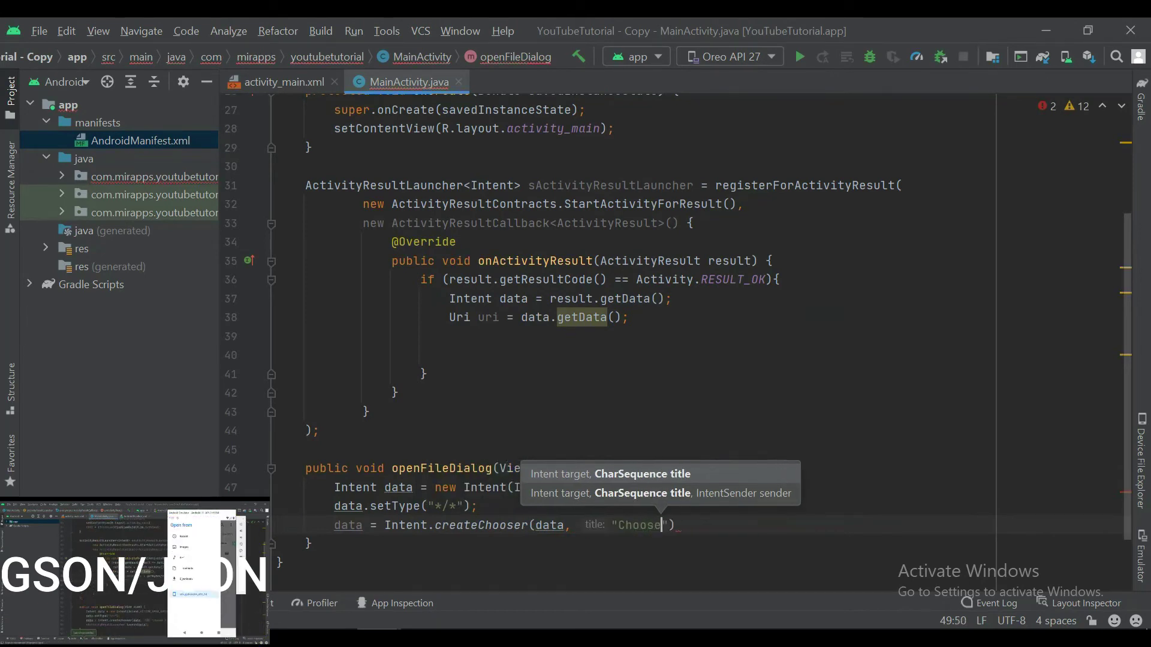
type("a file")
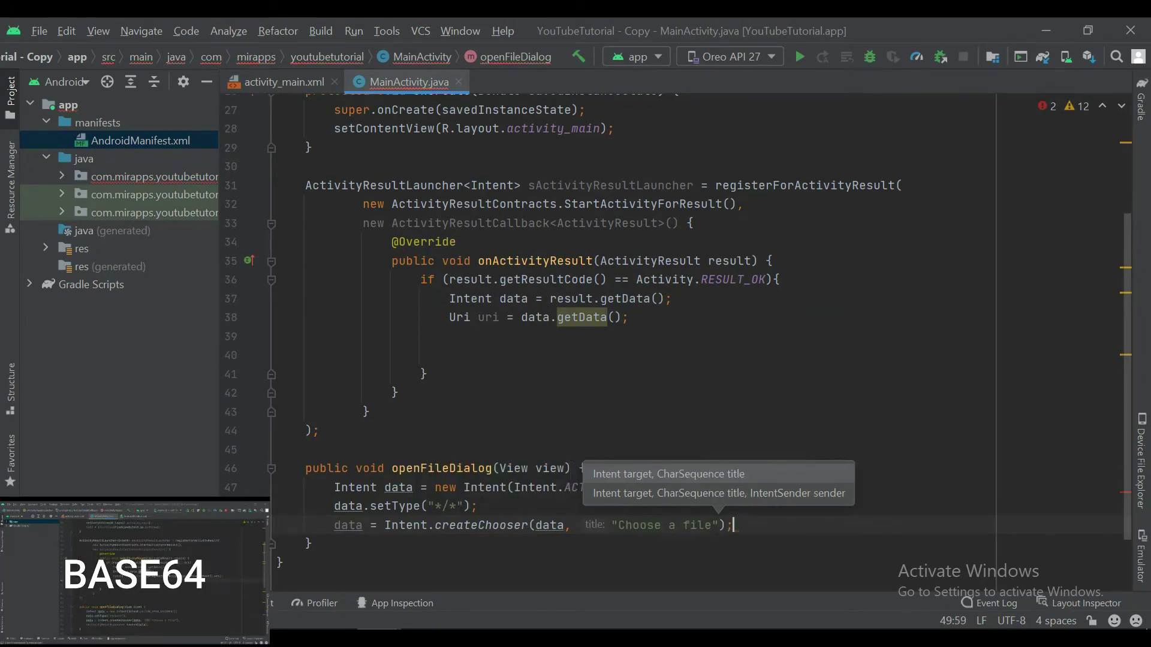
type("\");")
key("Return")
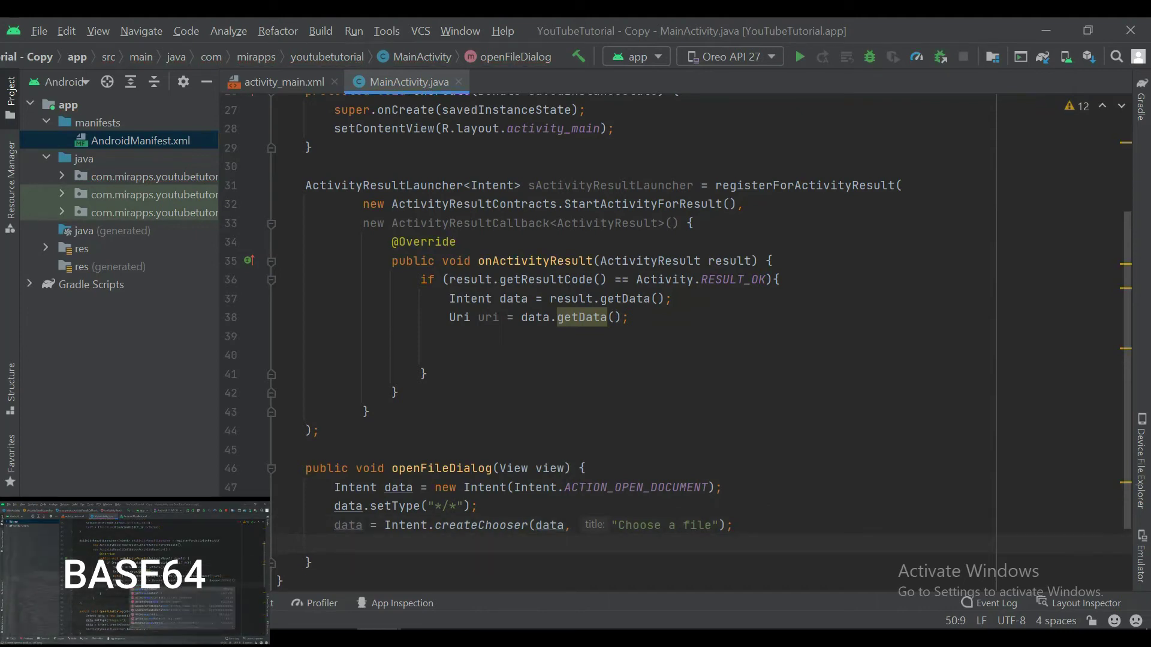
type("so")
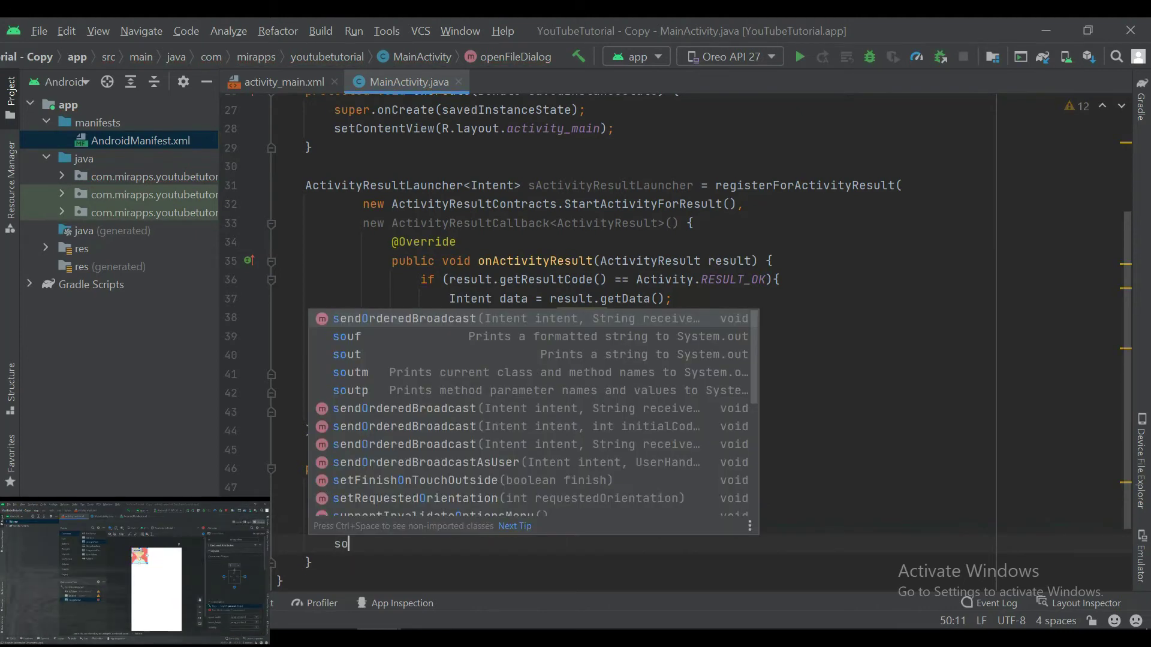
type("A")
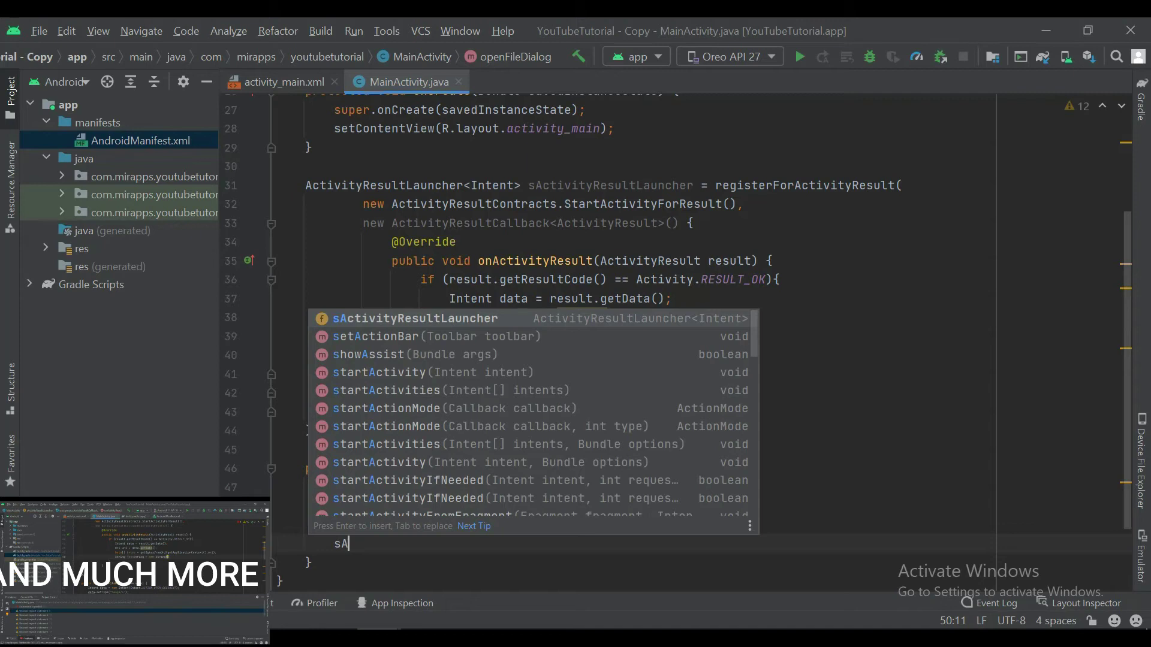
- Add sActivityResultLauncher.launch(data) as the last statement of openFileDialog
key("BackSpace")
key("BackSpace")
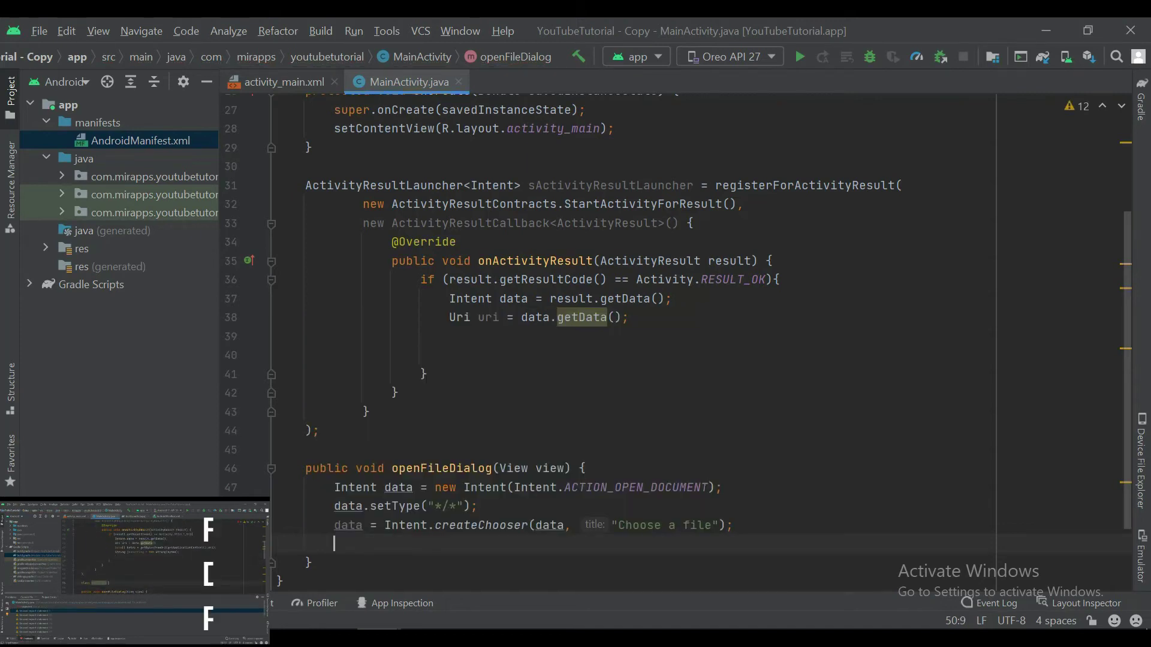
type("s")
key("Return")
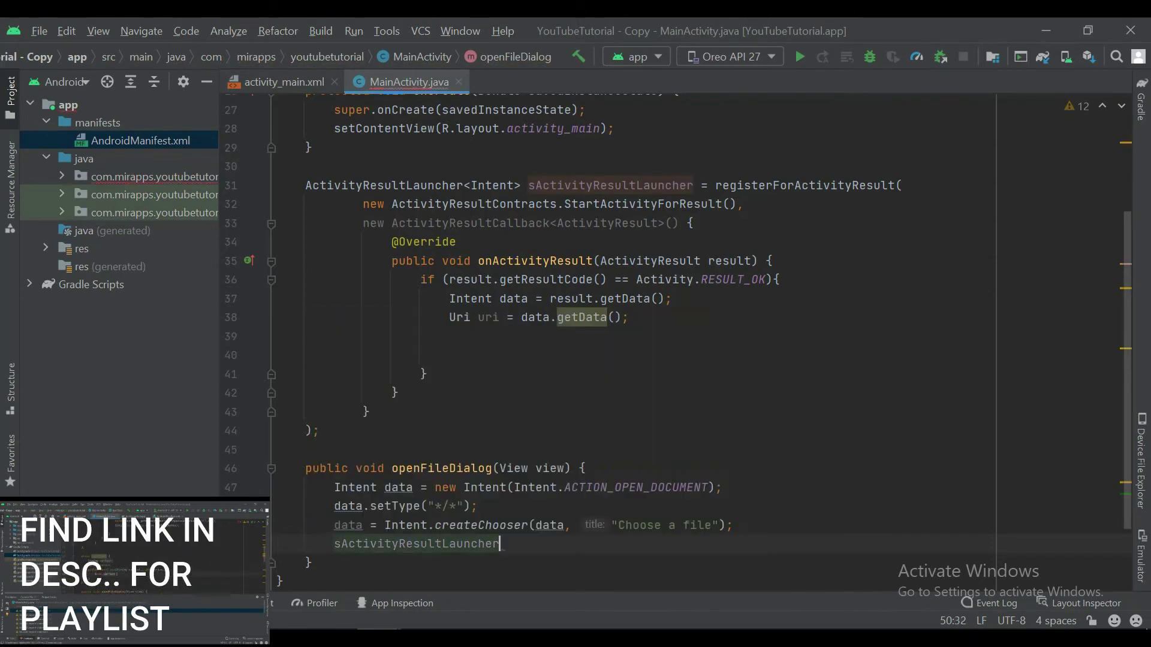
type(".la")
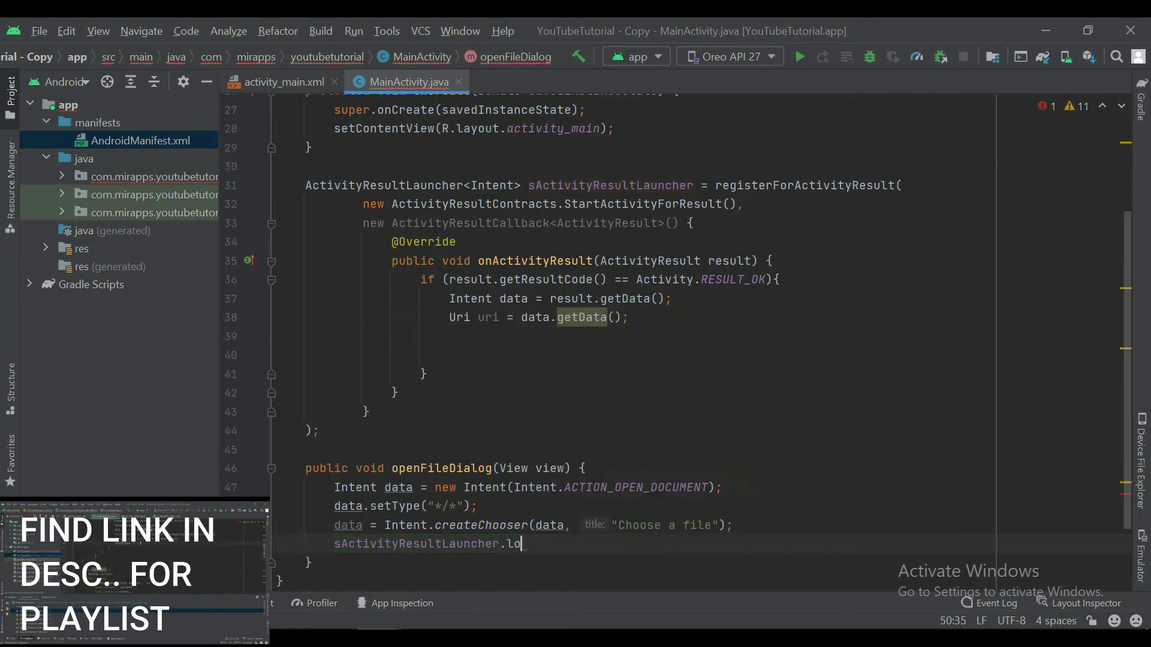
key("Return")
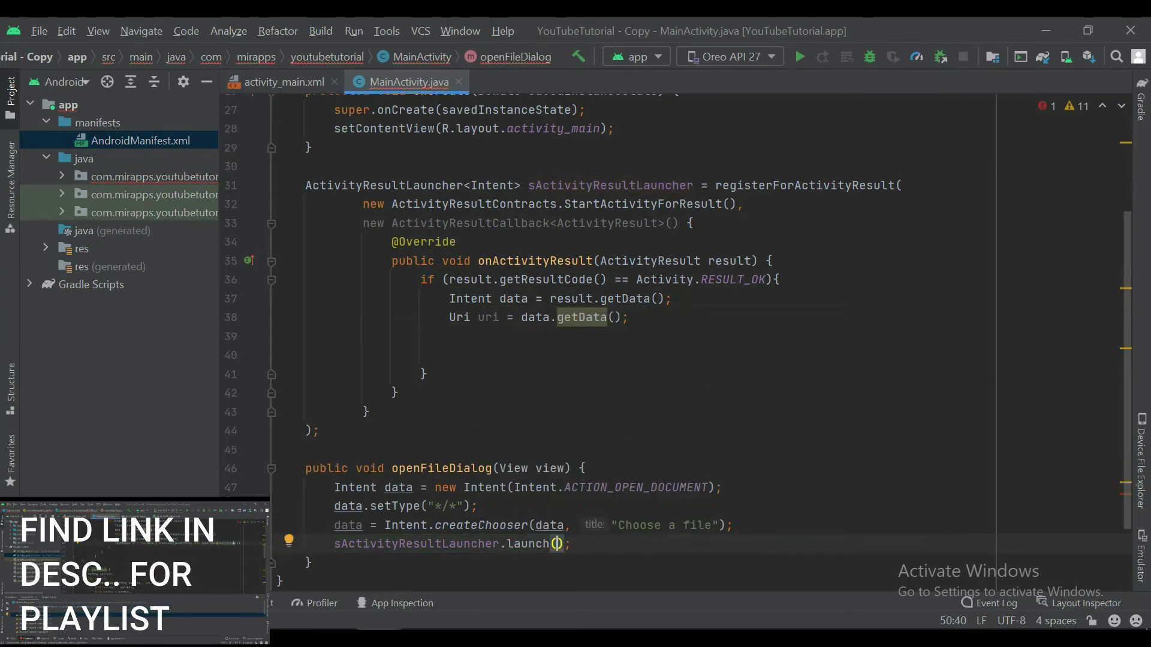
type("da")
key("Return")
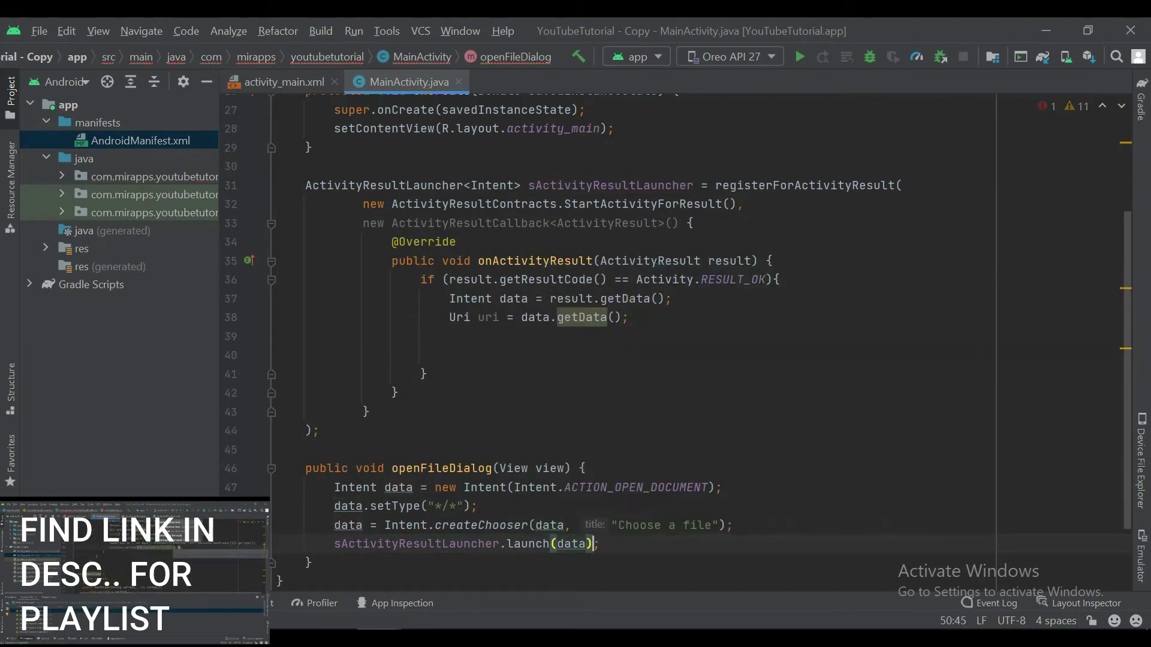
type(")")
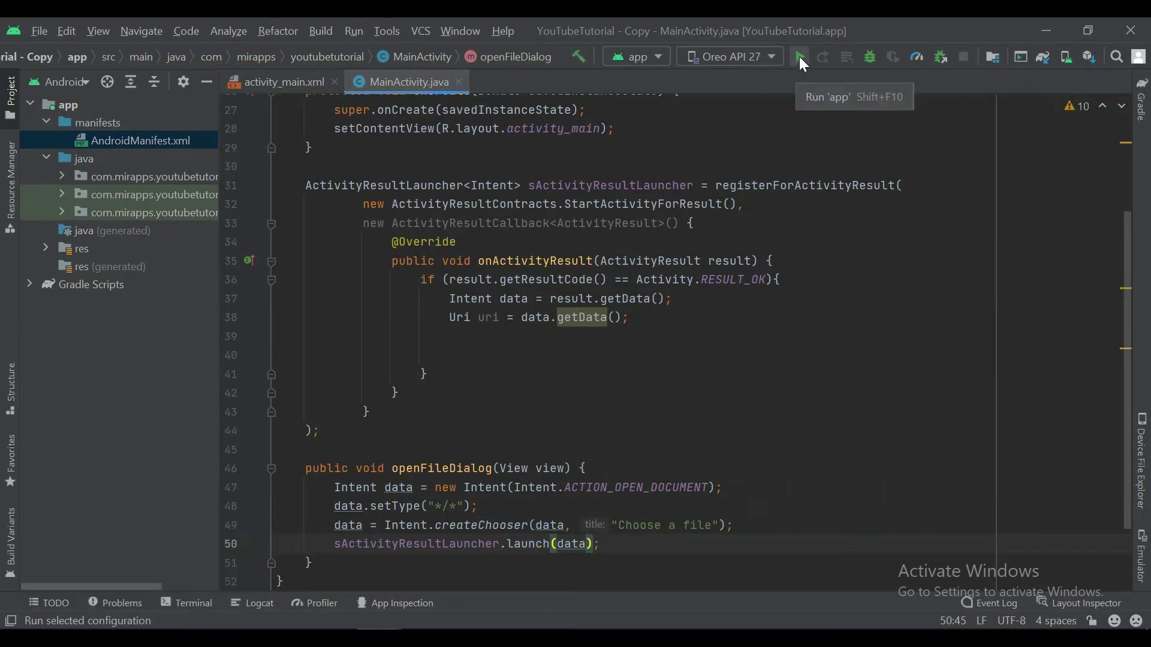
- Launch the app on the Oreo emulator, open the picker from its button, and pick a file
left_click(799, 57)
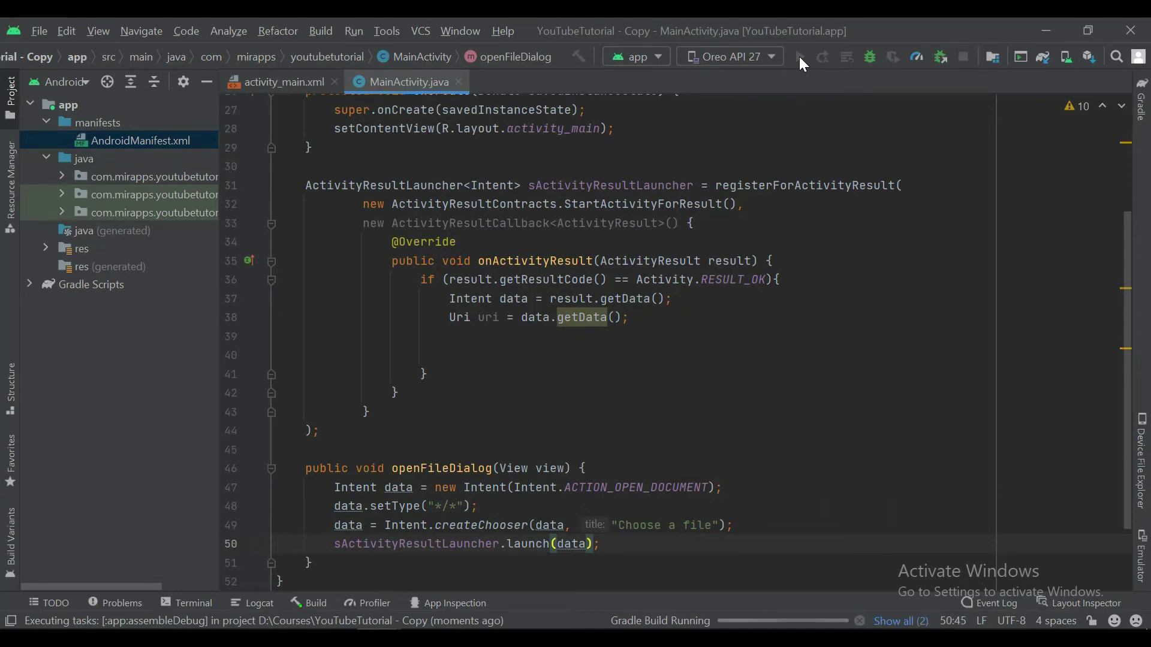
scroll(630, 341, "down", 2)
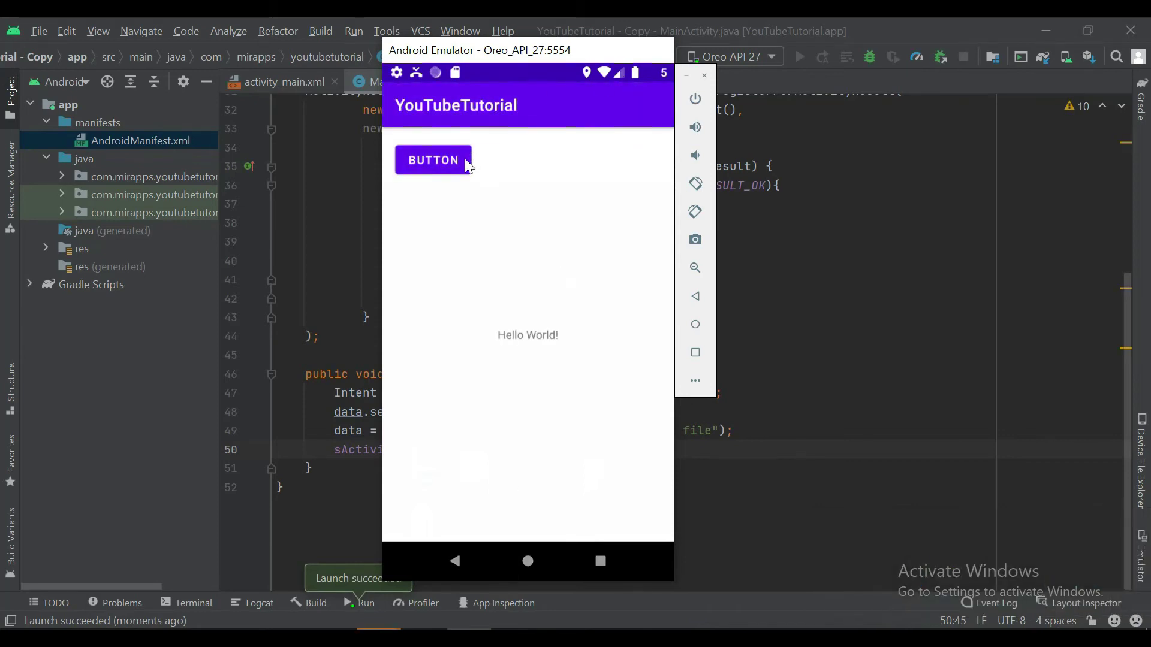
left_click(467, 163)
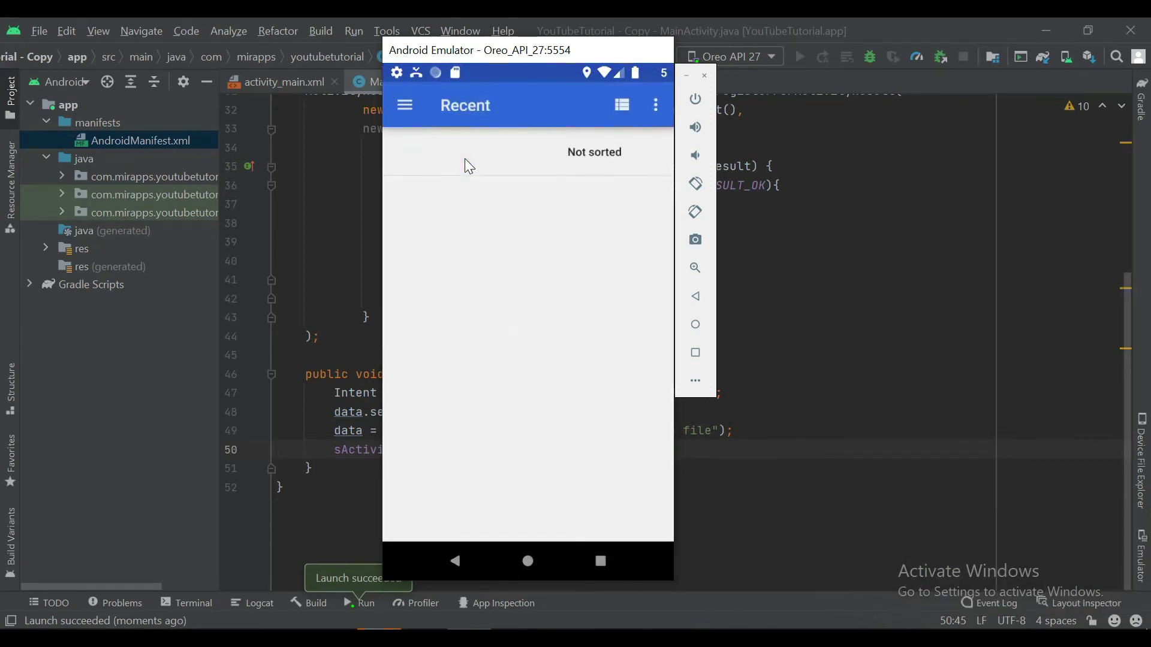
left_click(478, 257)
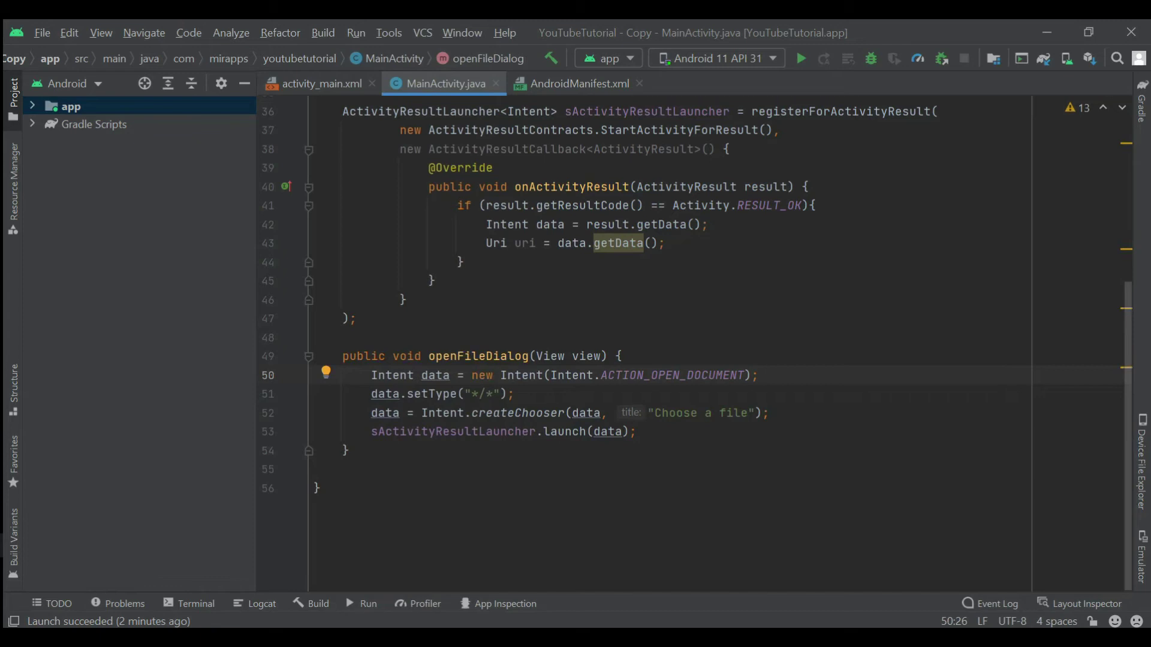
- Change the type to "video/*", rerun, and check the Downloads picker on the Android 11 emulator
left_click(478, 394)
key("BackSpace")
type("video")
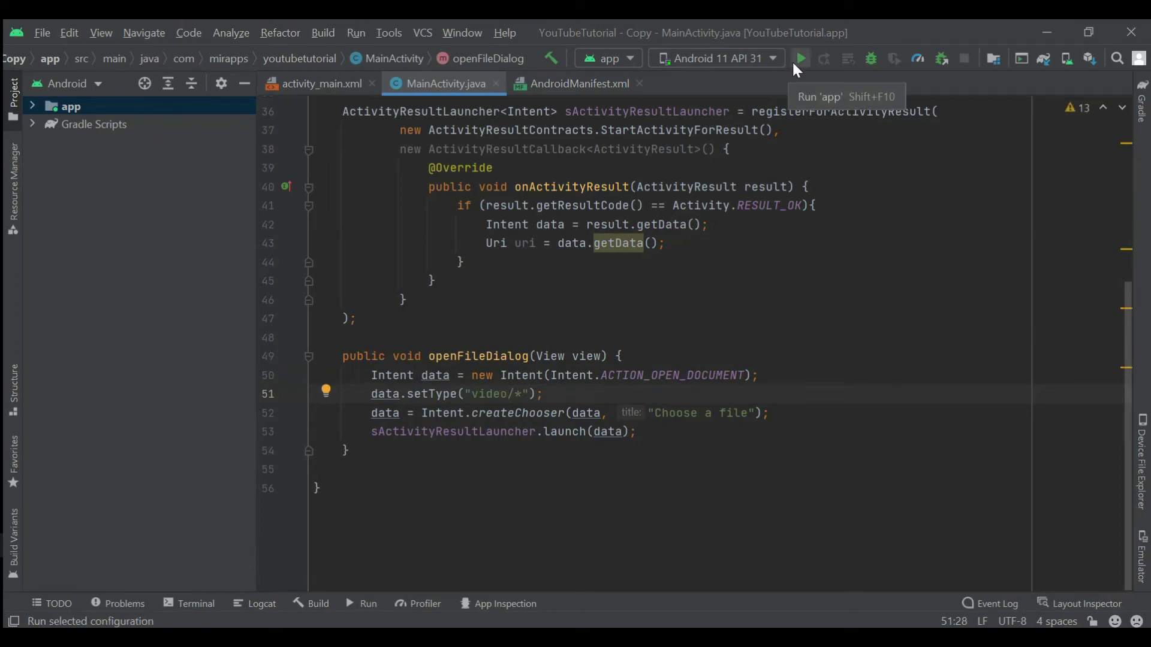
left_click(792, 60)
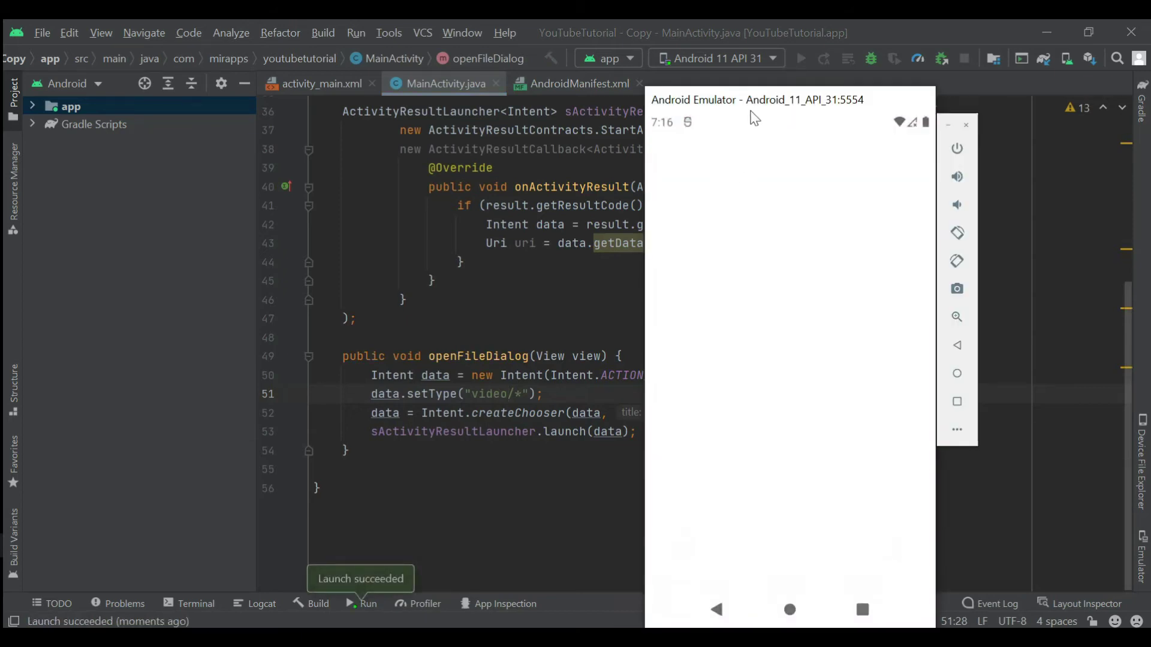
left_click_drag(754, 117, 826, 84)
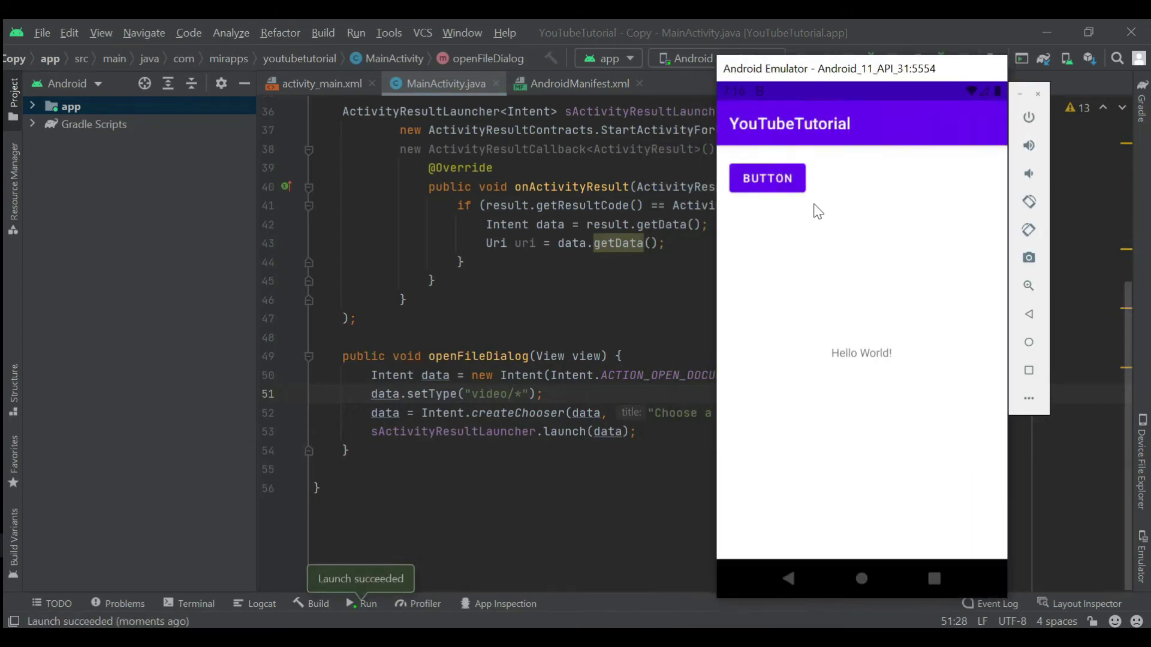
left_click(772, 186)
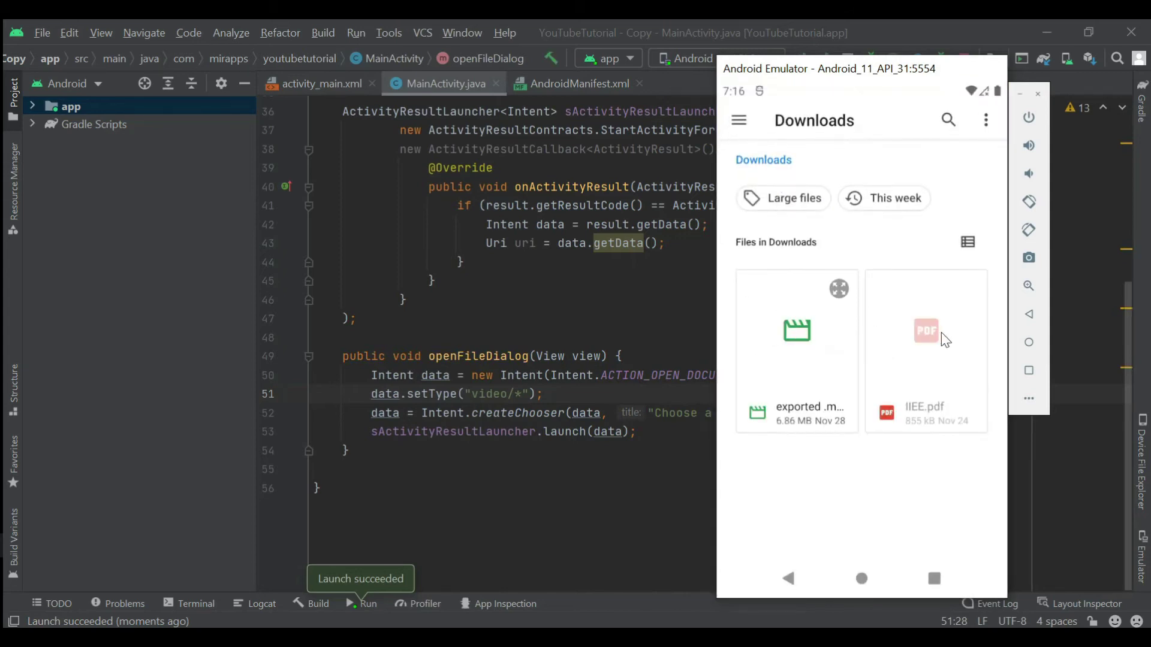
left_click(790, 336)
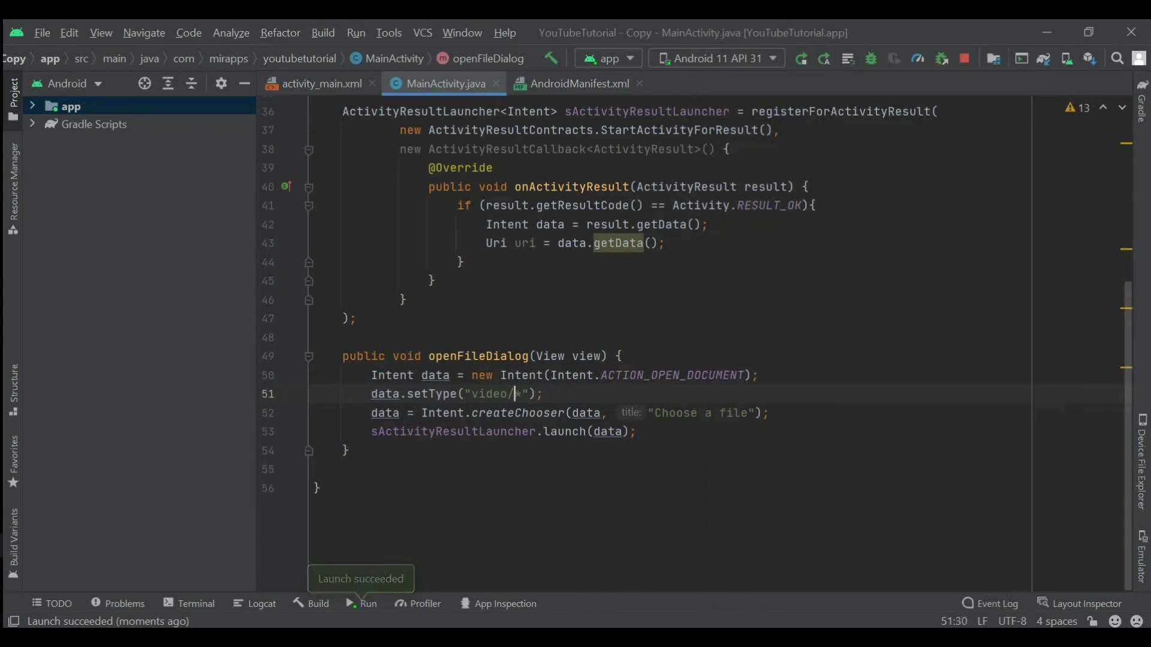
- Switch the type to "image/*", rerun the app and open its file picker
key("shift+Left")
key("shift+Left")
key("shift+Left")
type("ima")
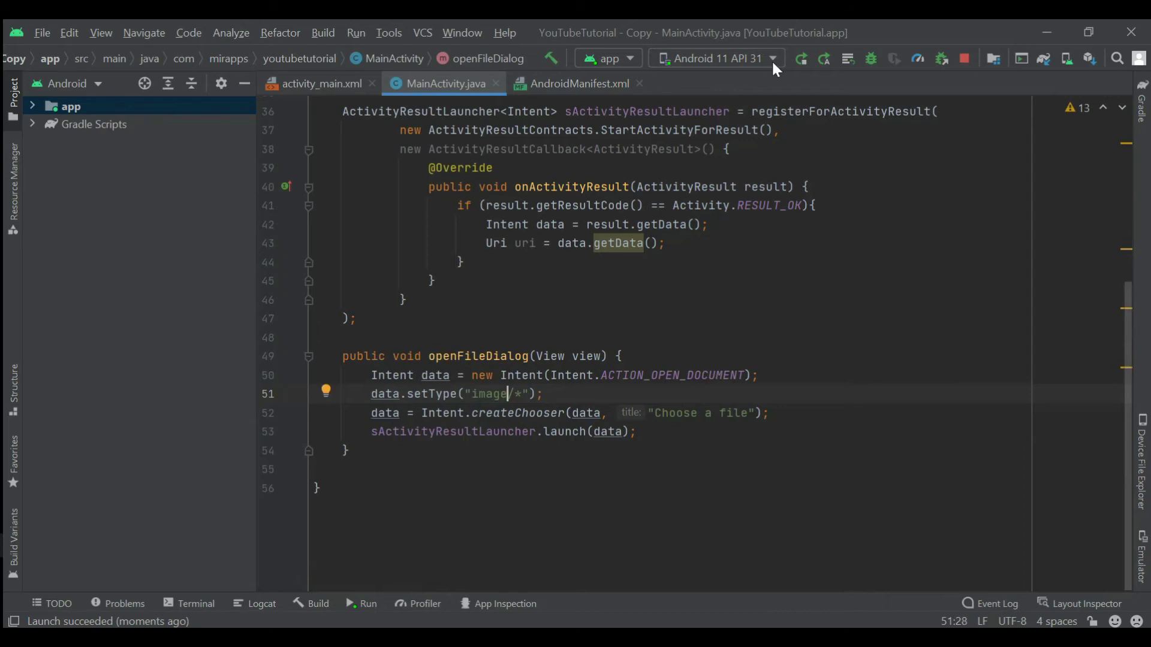
left_click(799, 60)
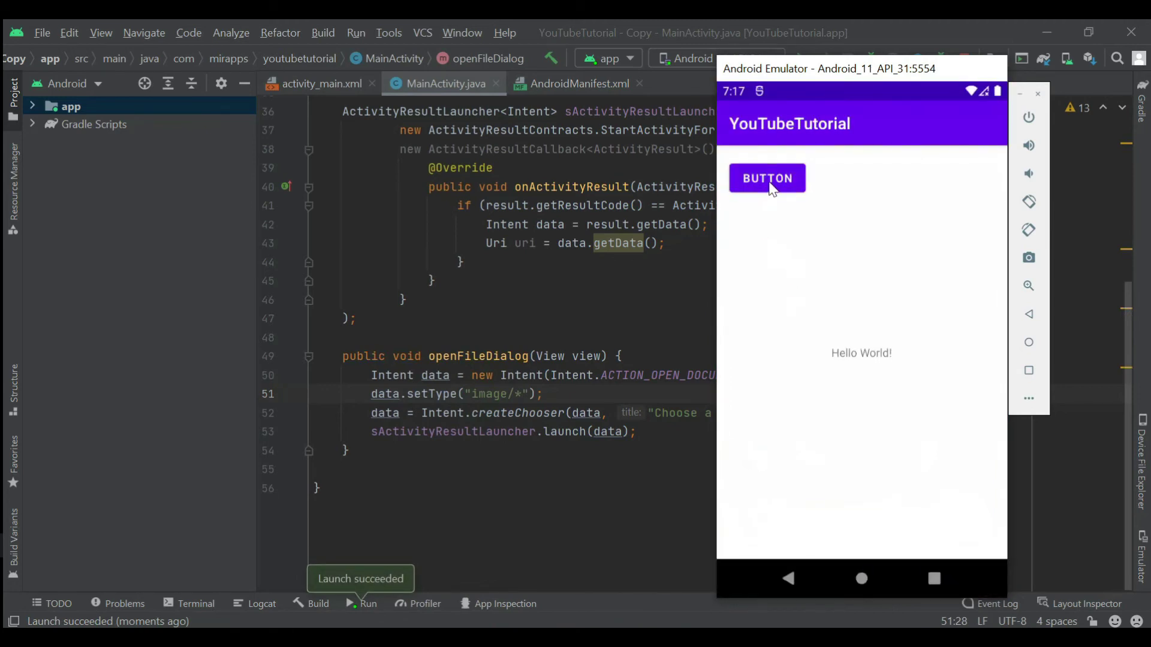
left_click(769, 179)
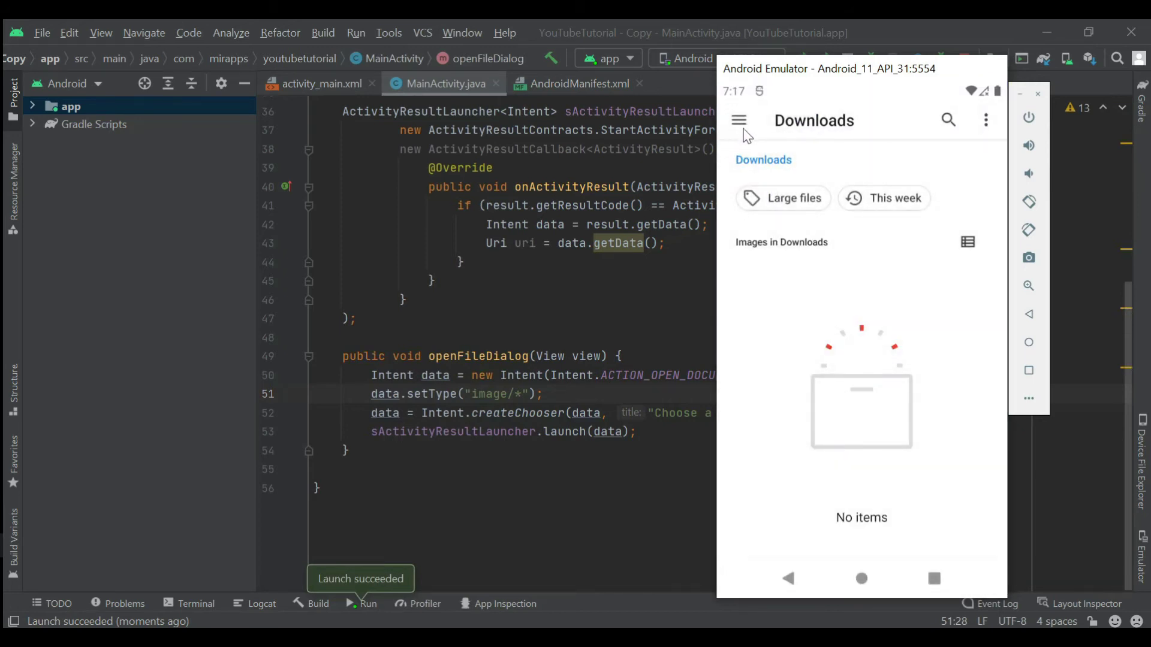
- Pick an image from the ImageNameGenerator images folder, then return to the code
left_click(743, 128)
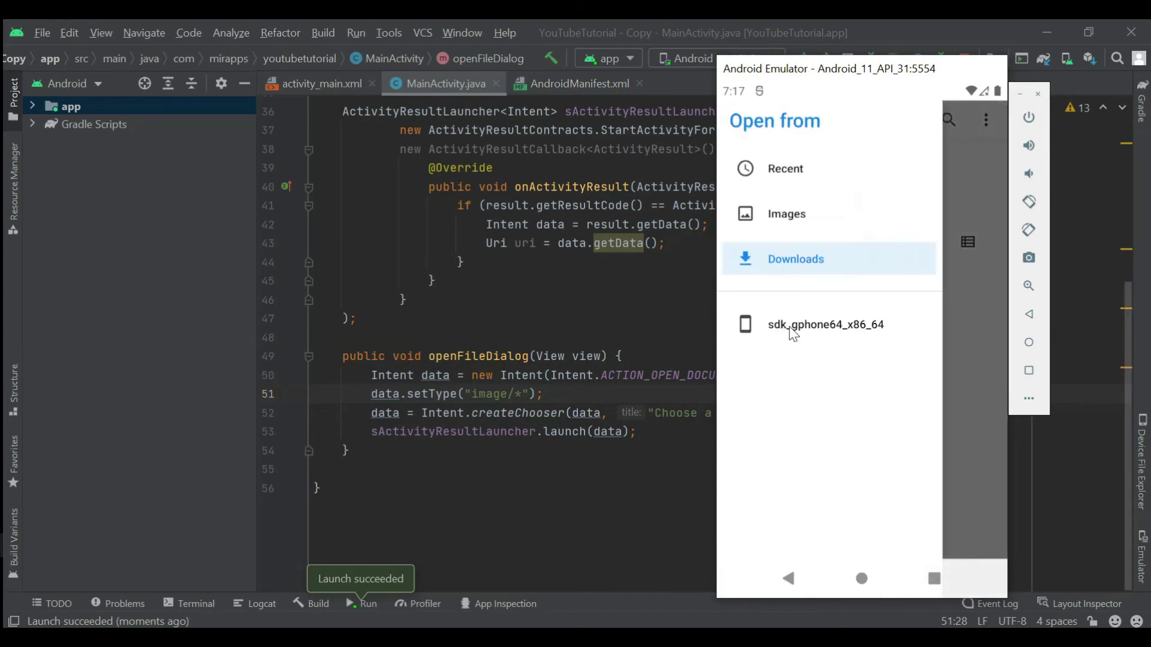
left_click(789, 220)
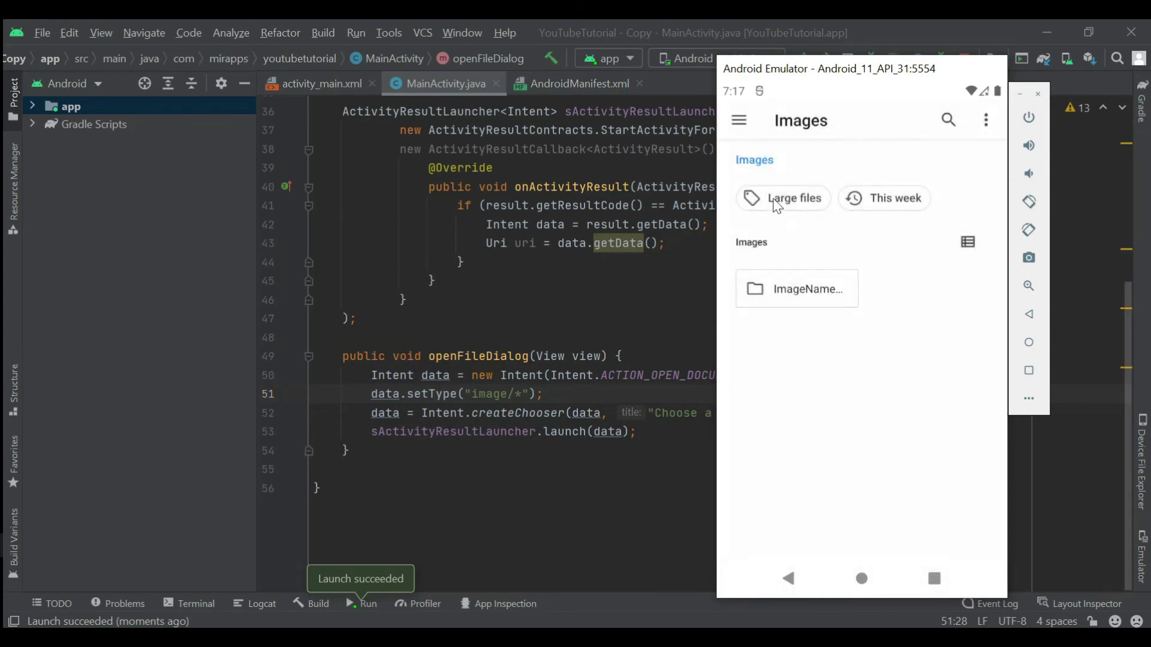
left_click(778, 300)
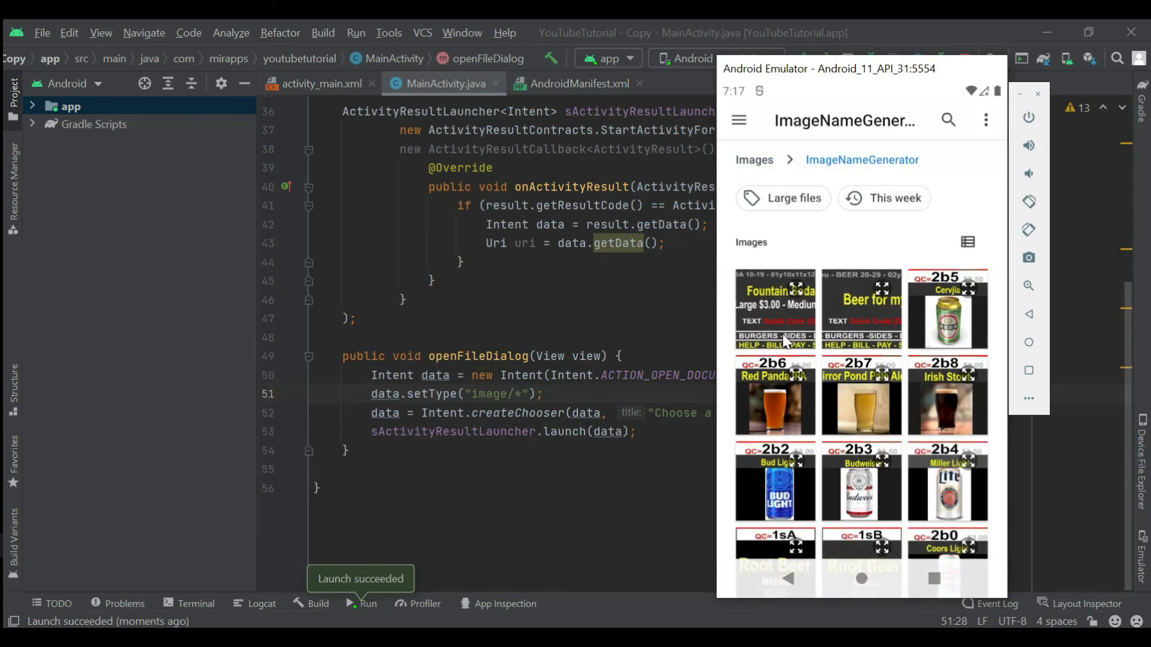
left_click(783, 340)
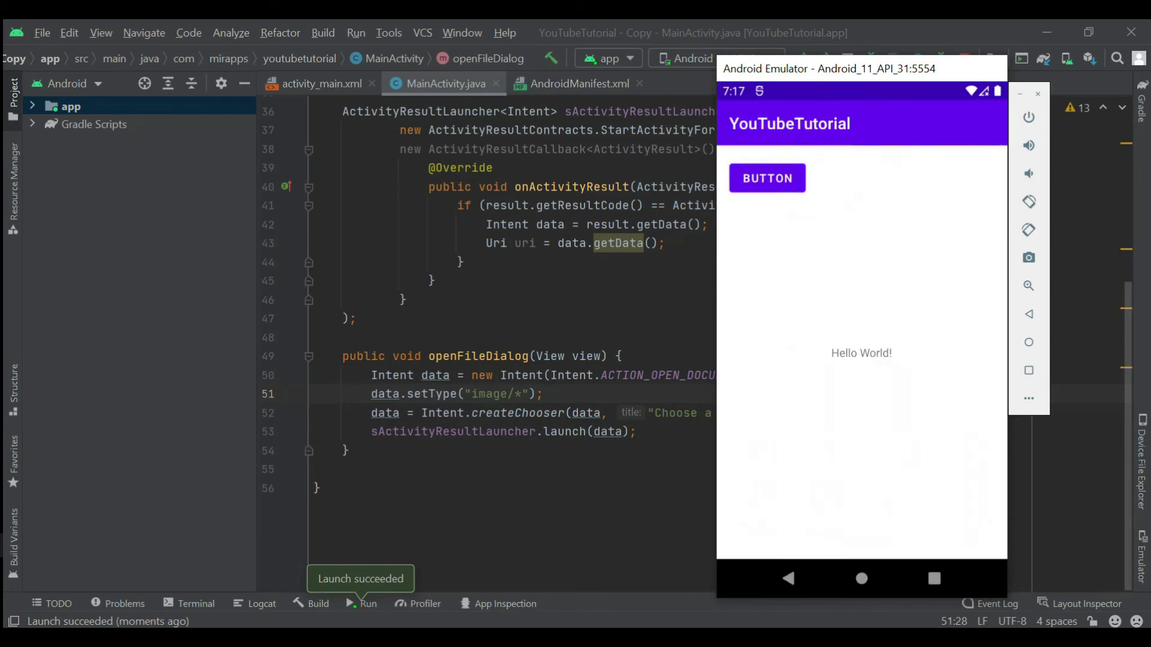
left_click(506, 394)
- Set the type to "application/pdf", rerun, and pick IIEE.pdf from Downloads
key("shift+Left")
key("shift+Left")
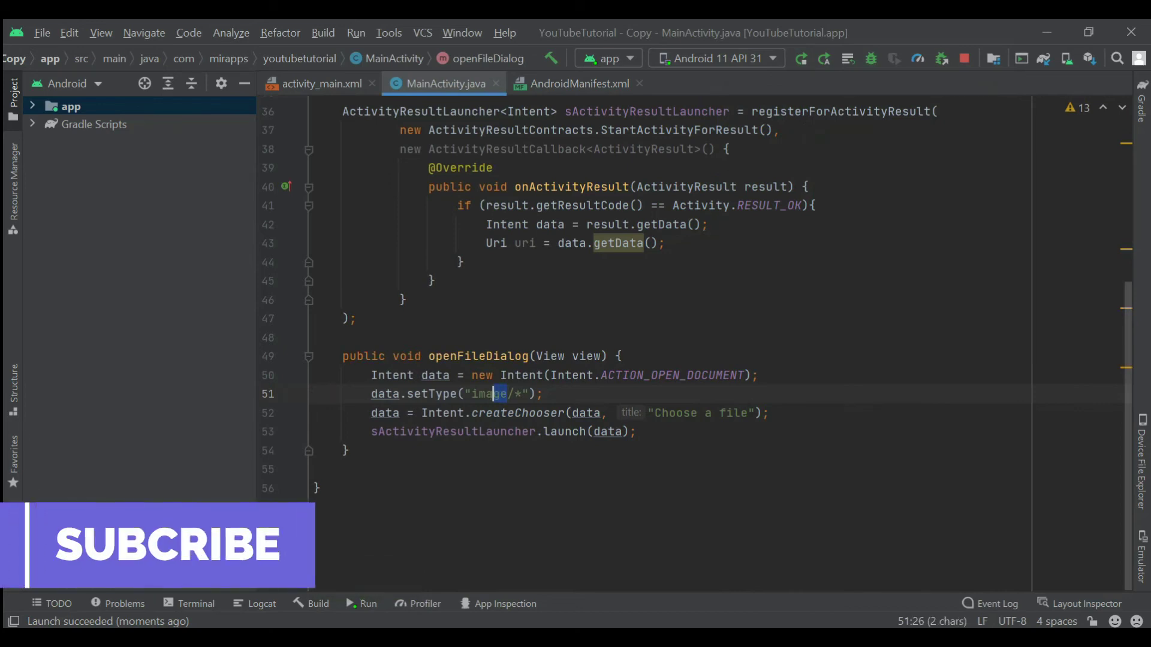
key("shift+Left")
key("shift+Left")
type("appl")
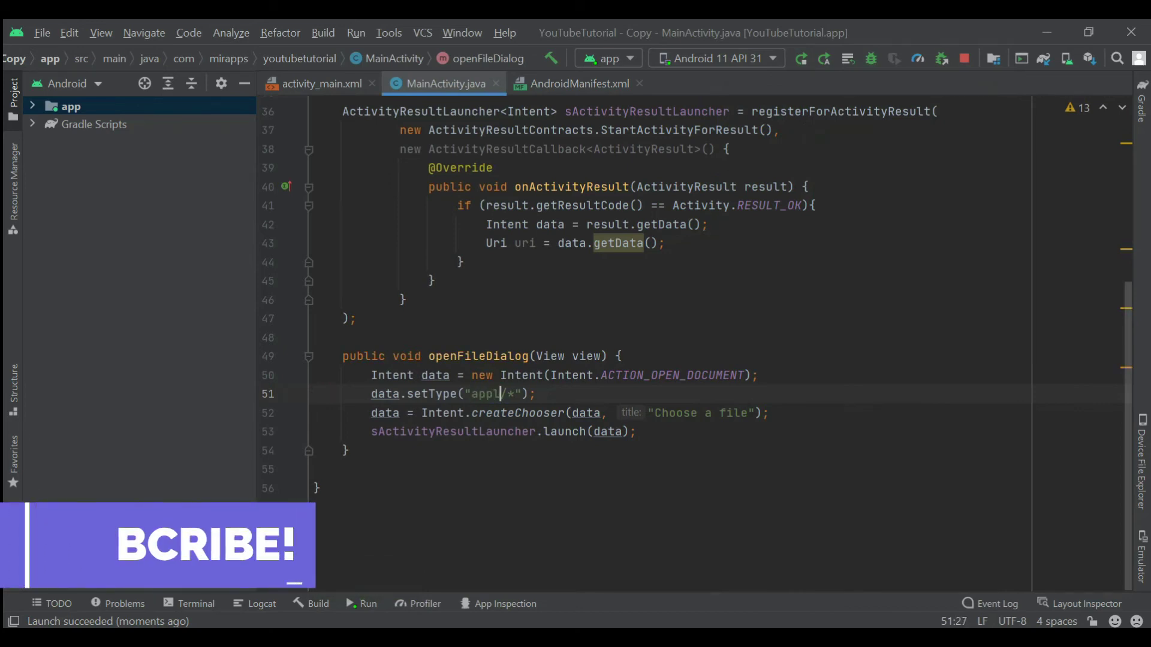
type("ication/")
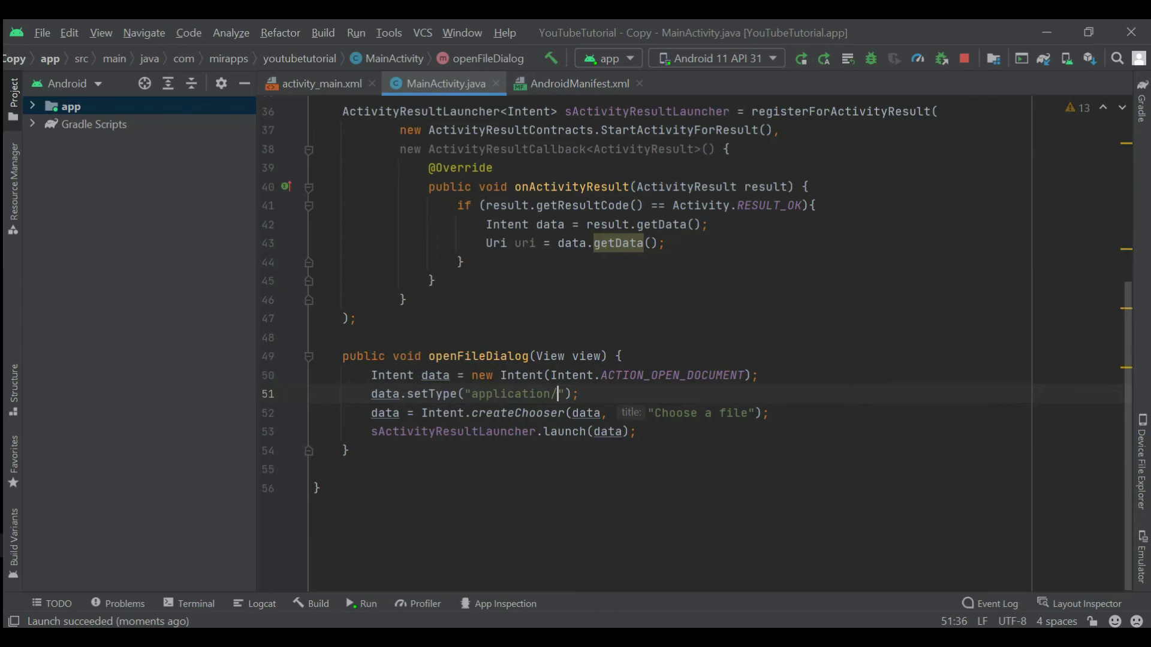
type("pdf")
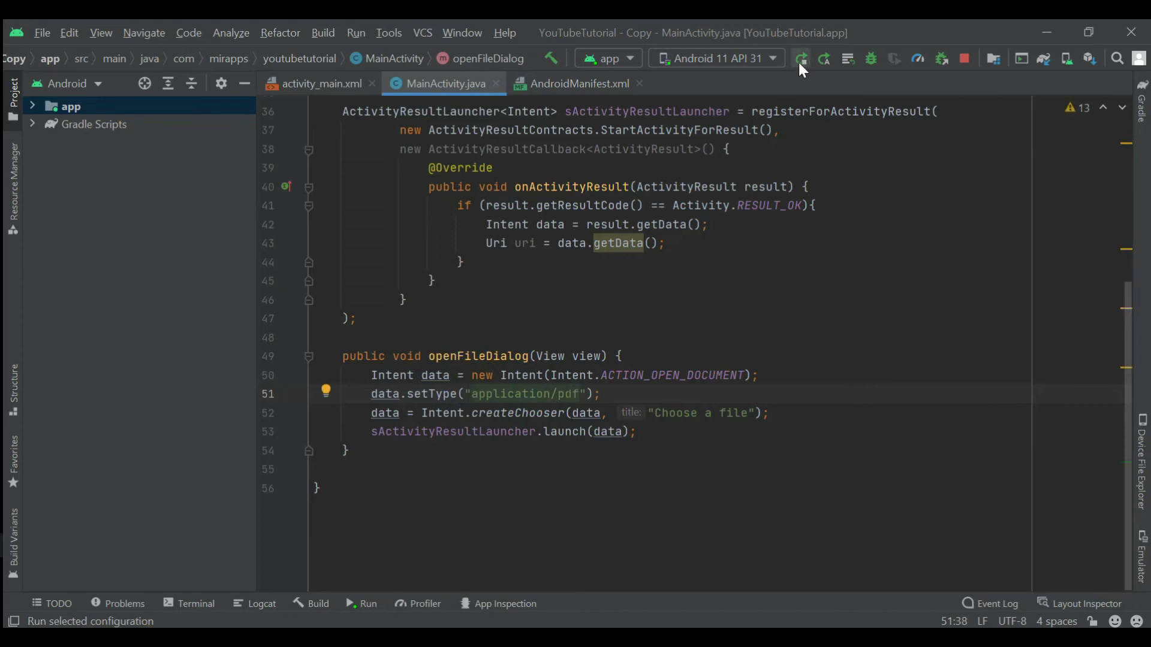
left_click(798, 61)
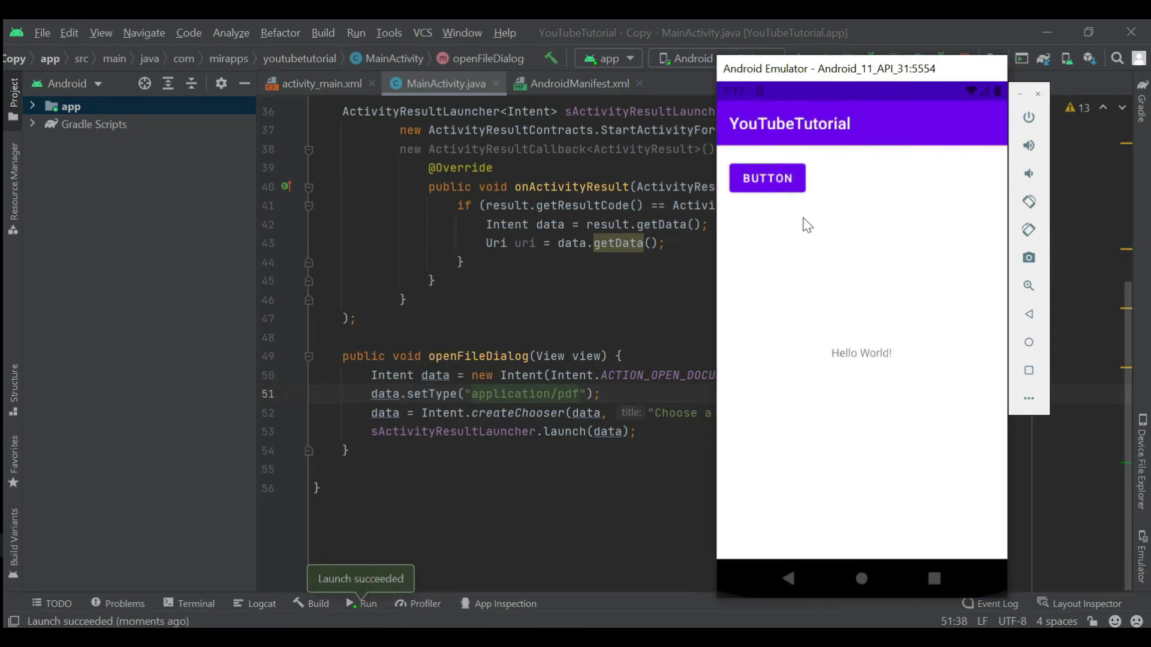
left_click(781, 178)
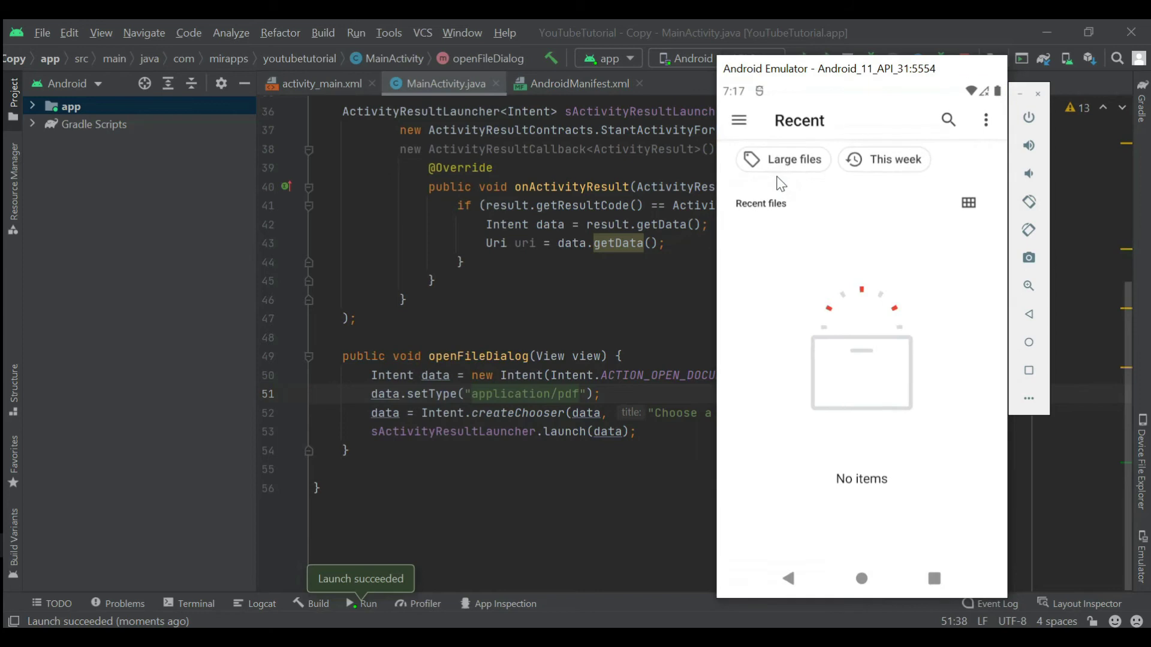
left_click(738, 131)
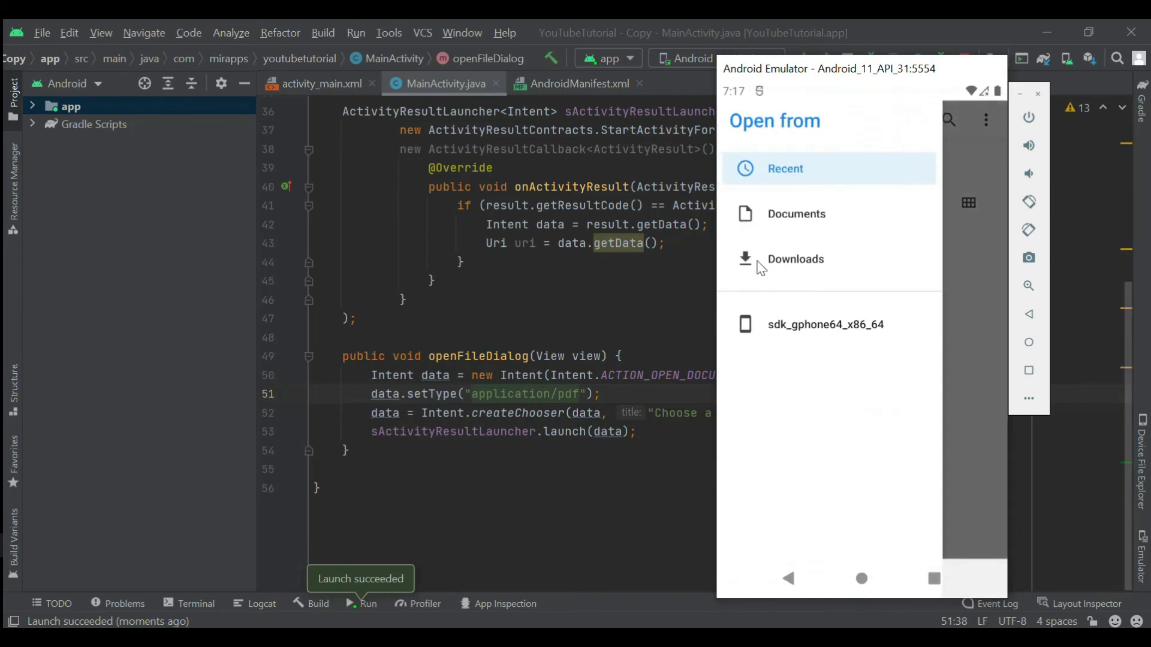
left_click(757, 267)
left_click(922, 383)
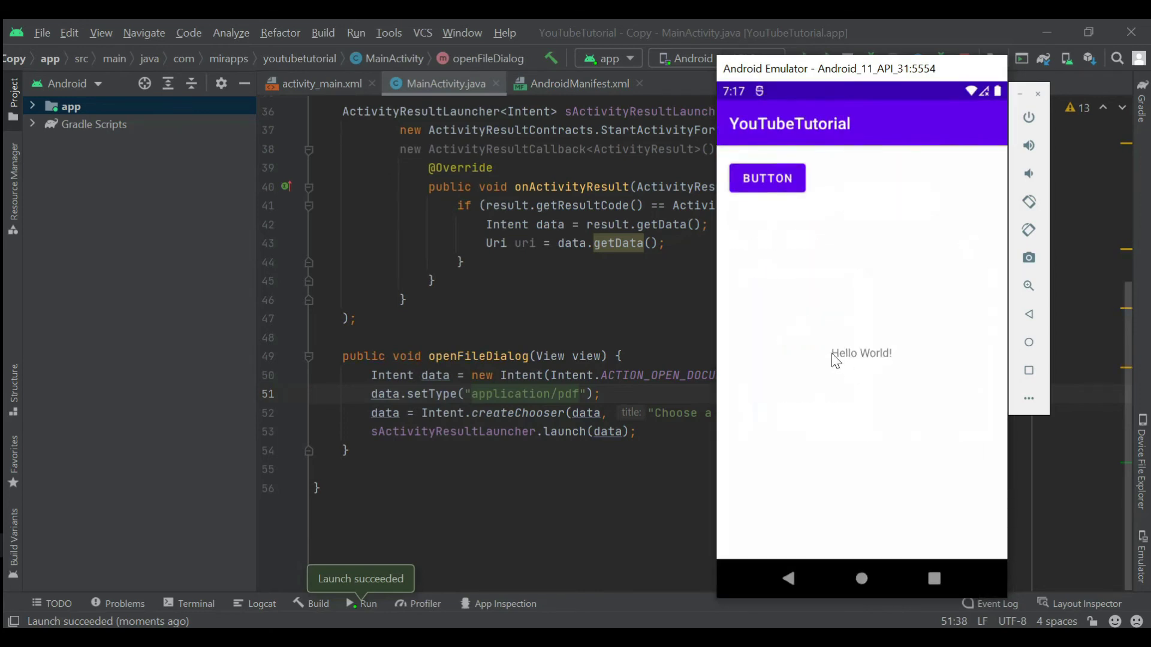
- Pick IIEE.pdf from the picker a second time and return to the editor
left_click(763, 172)
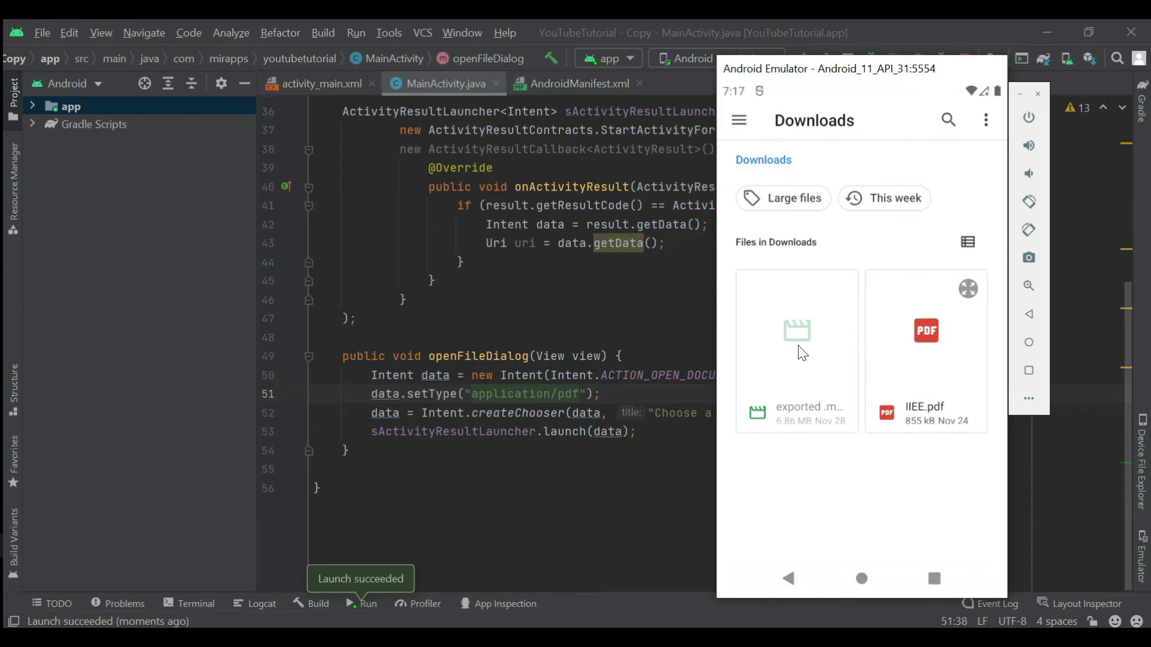
left_click(931, 342)
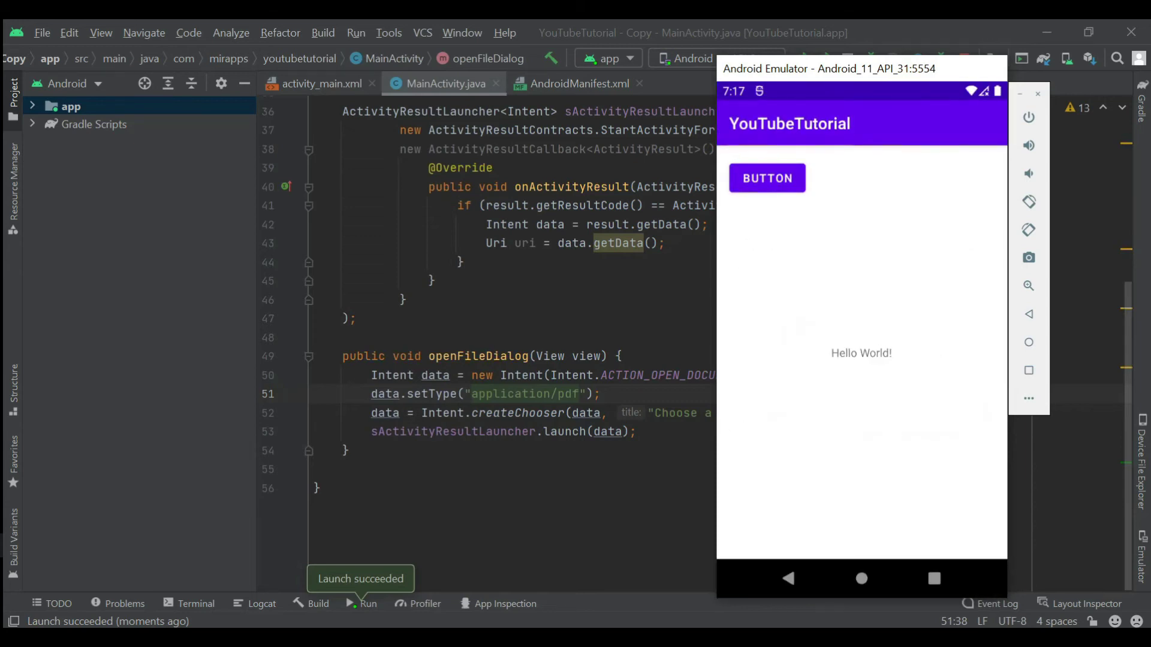
left_click(637, 432)
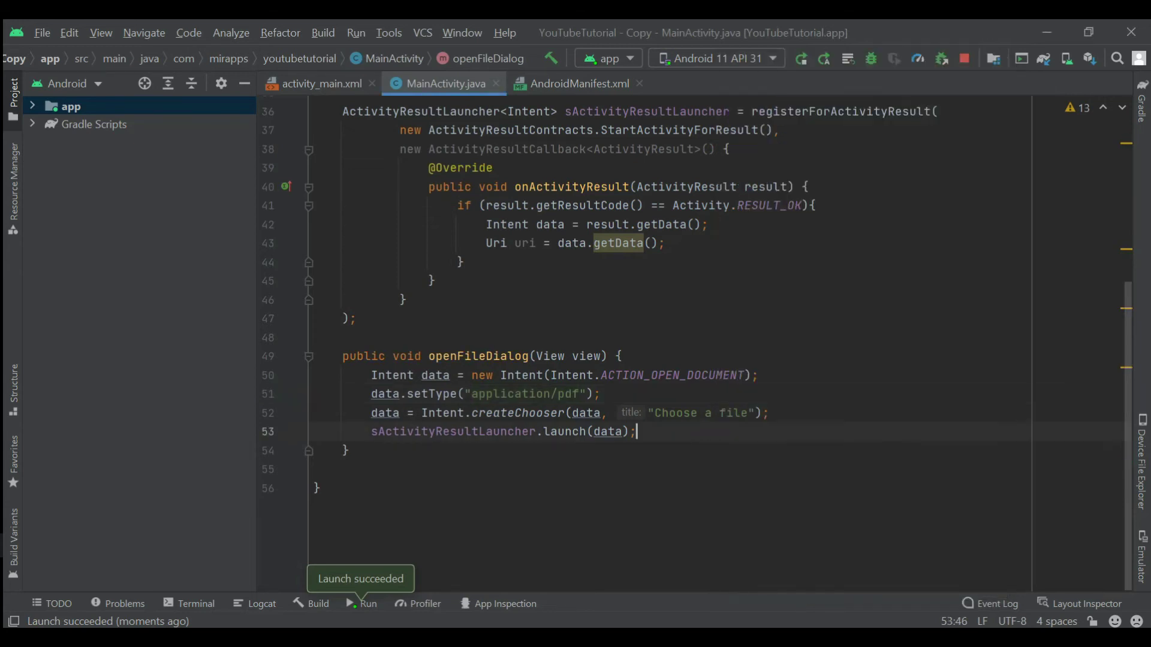
- Add data.addCategory(Intent.CATEGORY_OPENABLE); on a new line below the Intent declaration
key("Up")
key("Up")
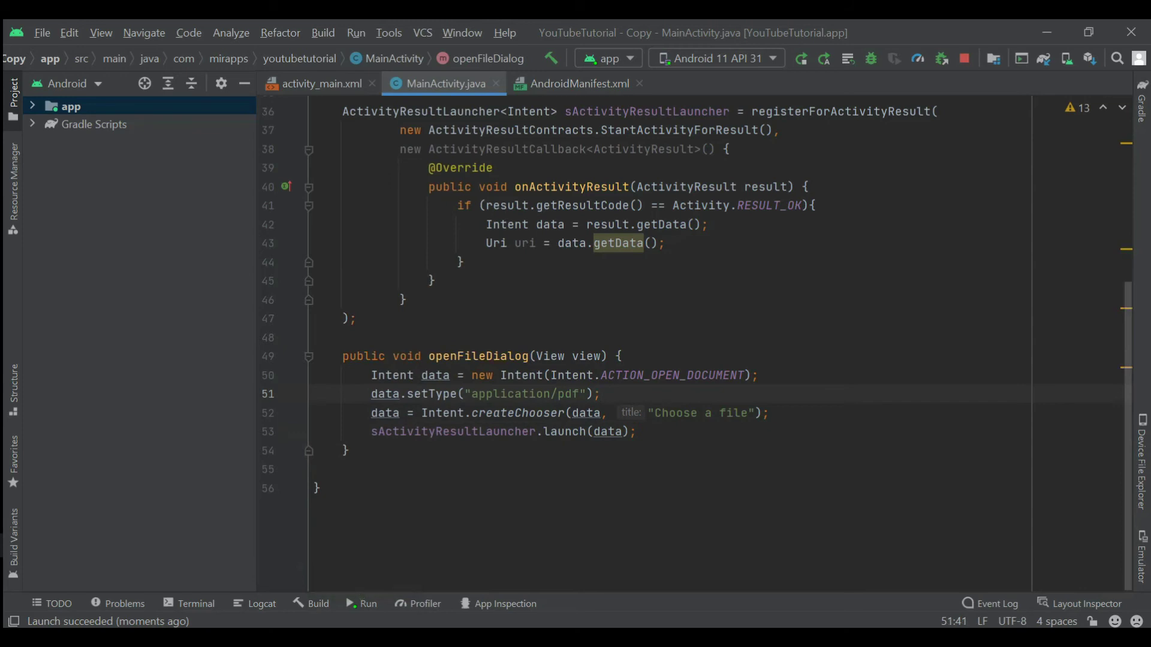
key("Up")
key("End")
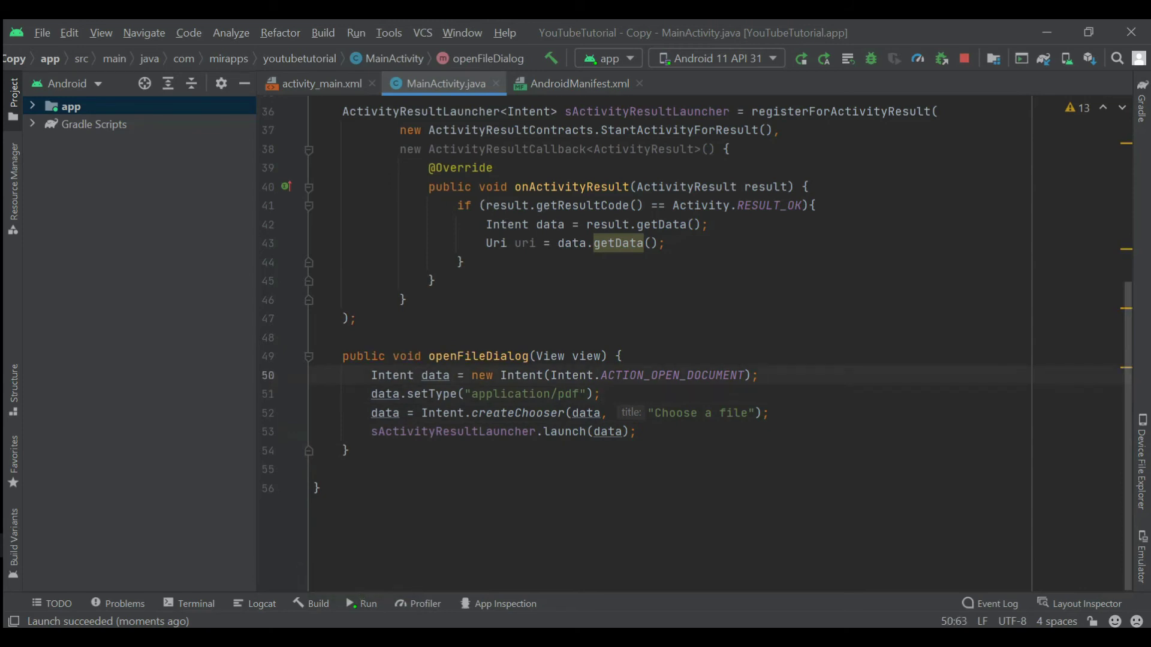
key("Return")
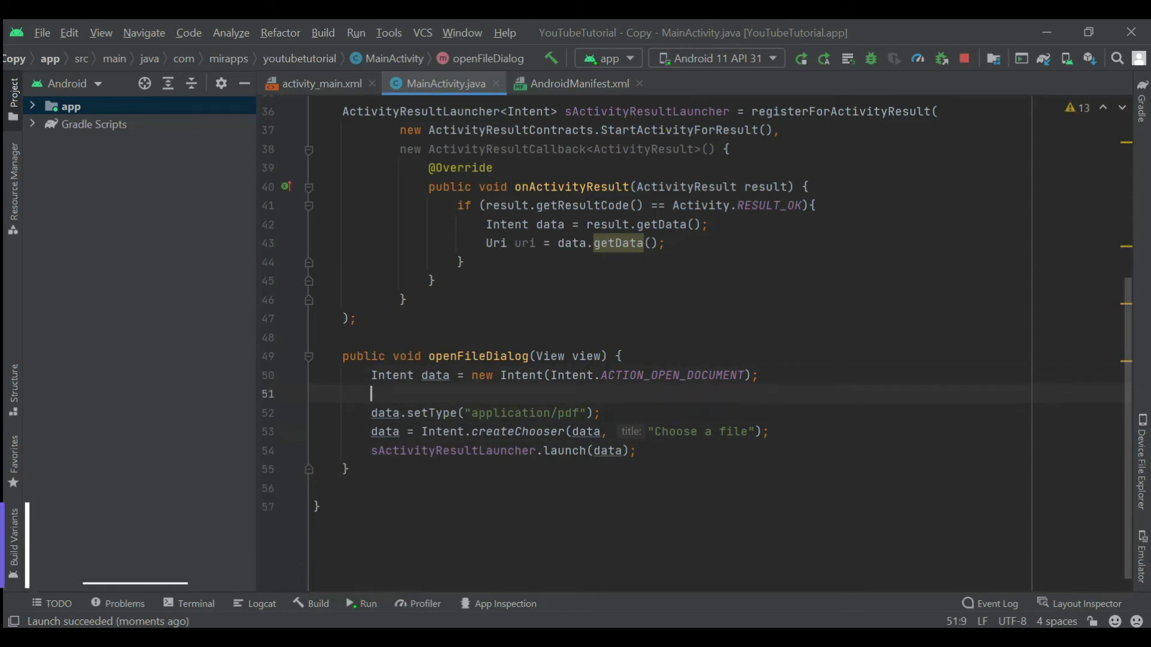
type("add")
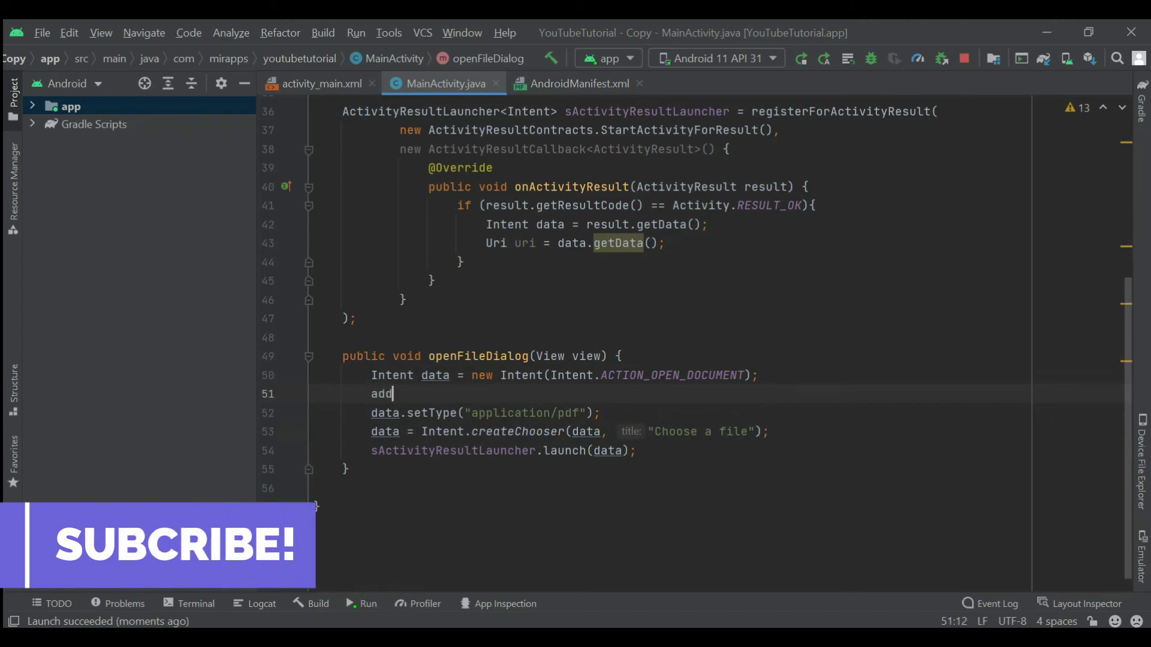
key("BackSpace")
key("BackSpace")
key("BackSpace")
type("da")
key("Return")
type(".a")
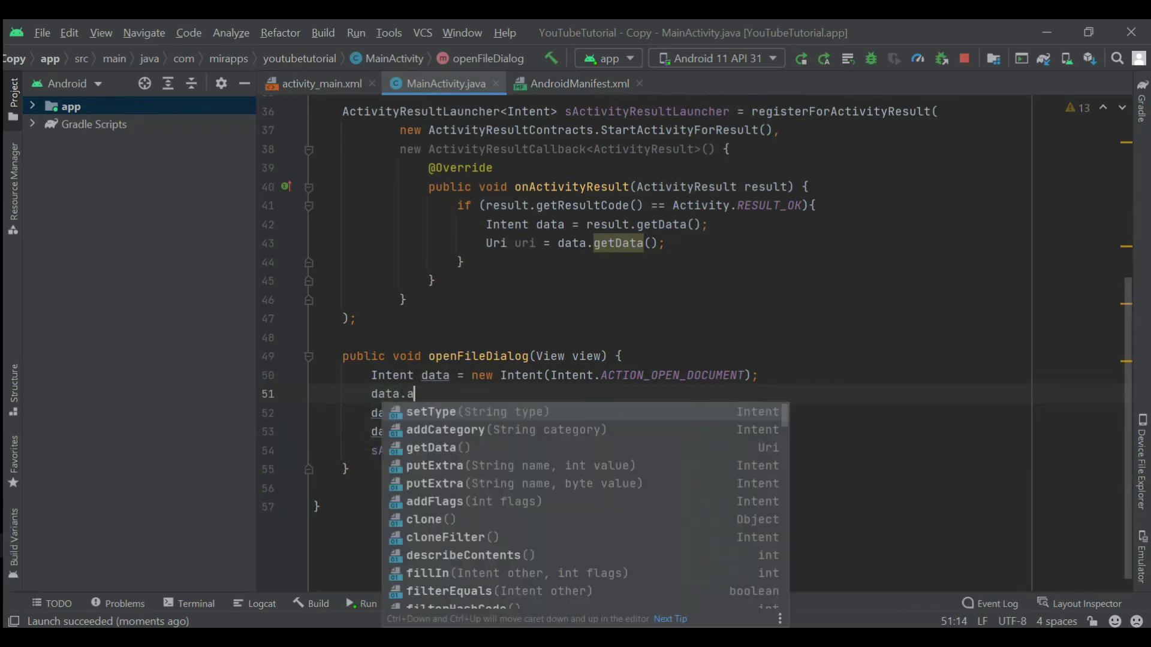
type("d")
key("Return")
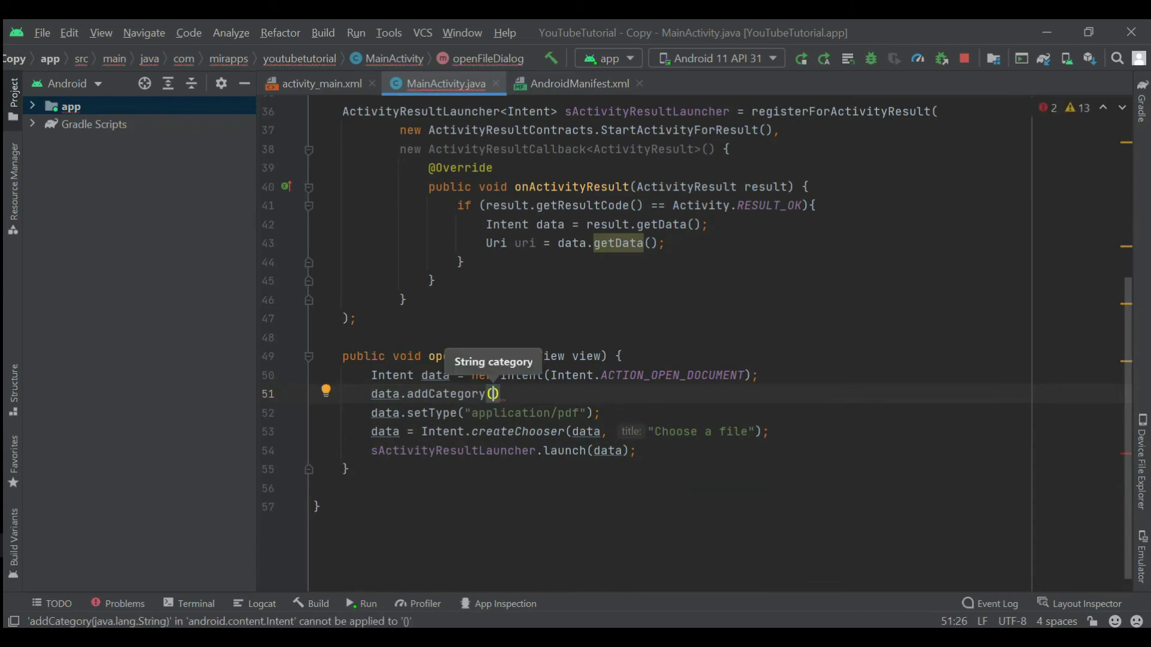
type("Intent.")
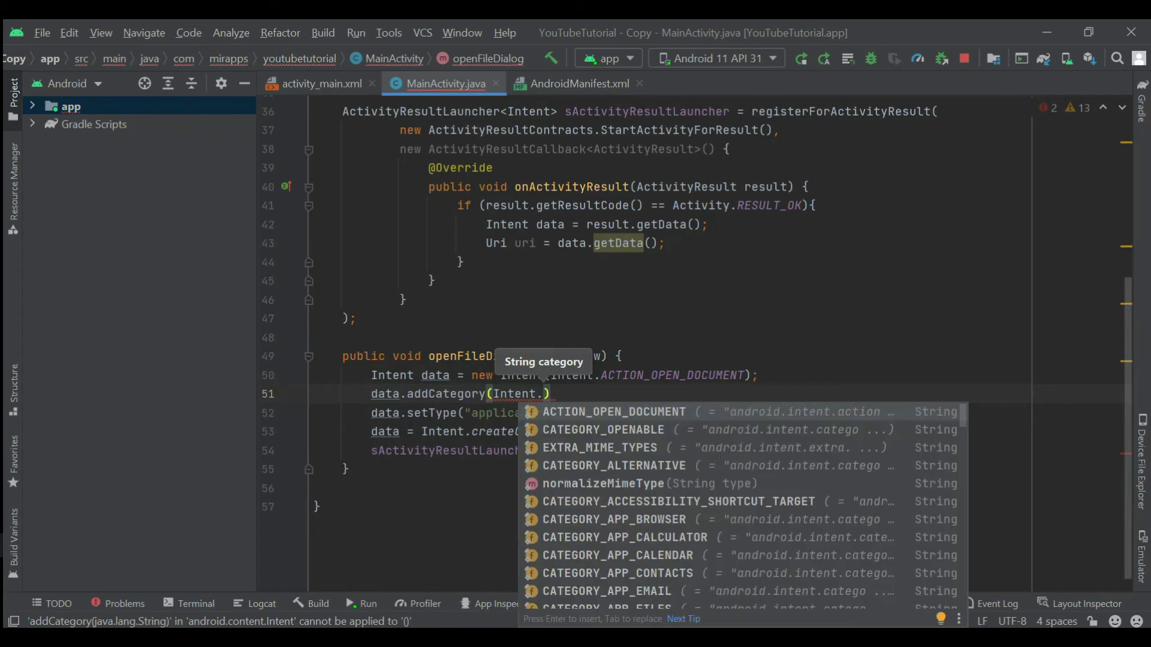
type("Ca")
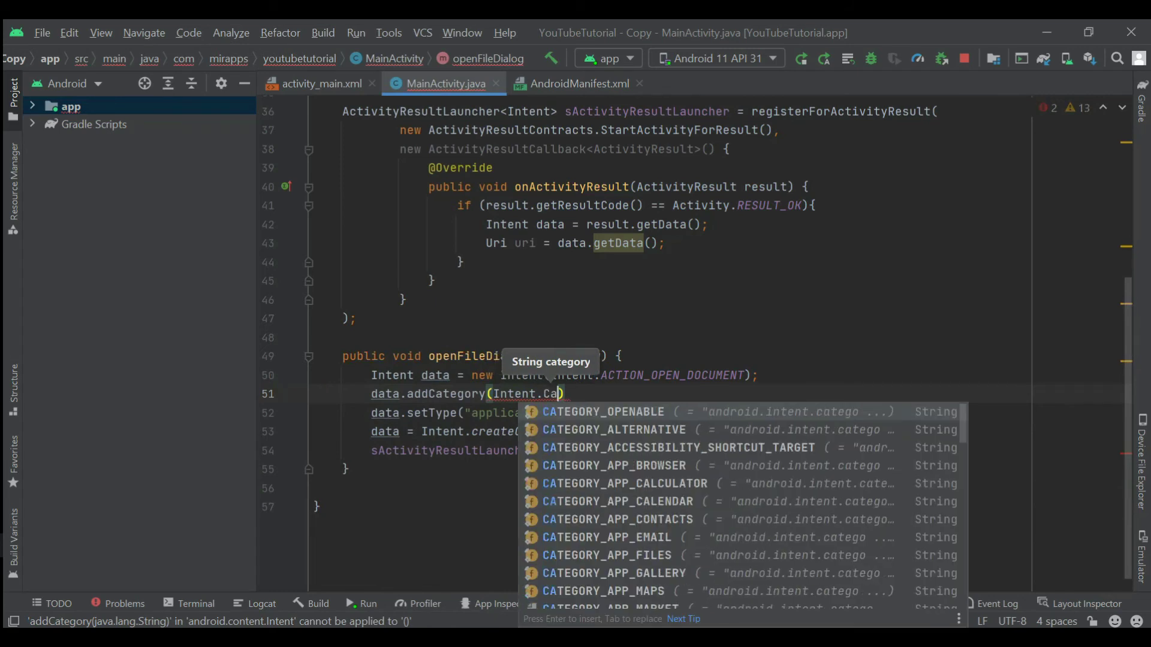
key("Return")
type(")")
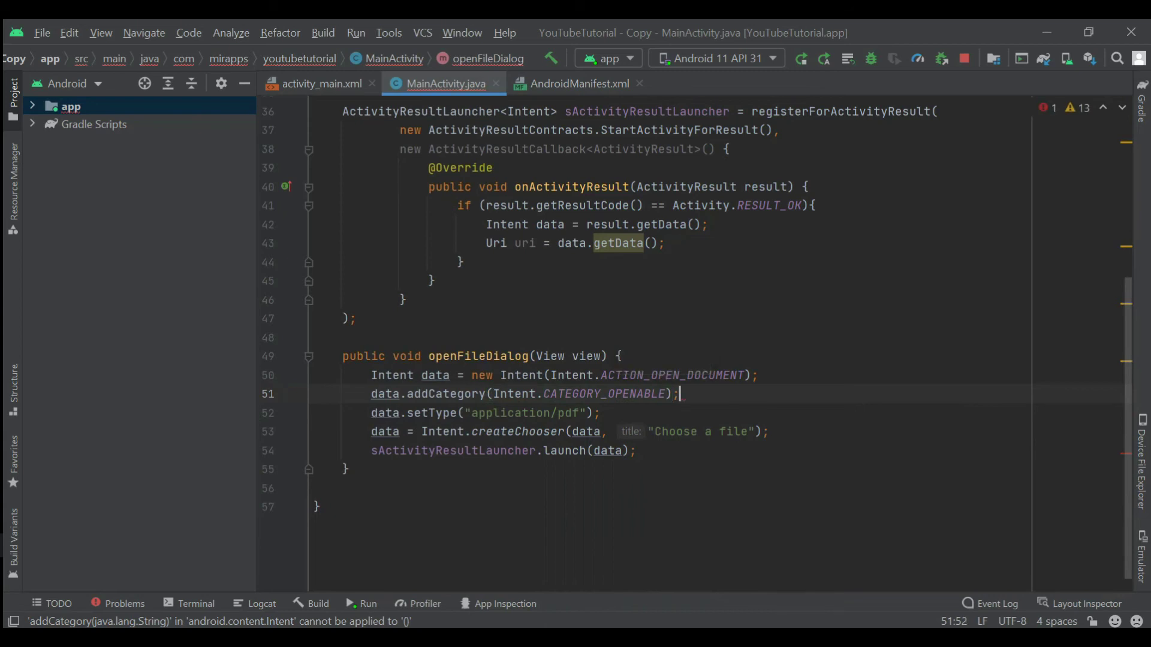
type(";")
- Write String[] mimeTypes = {}; below setType and remove the extra blank line
key("Down")
key("Return")
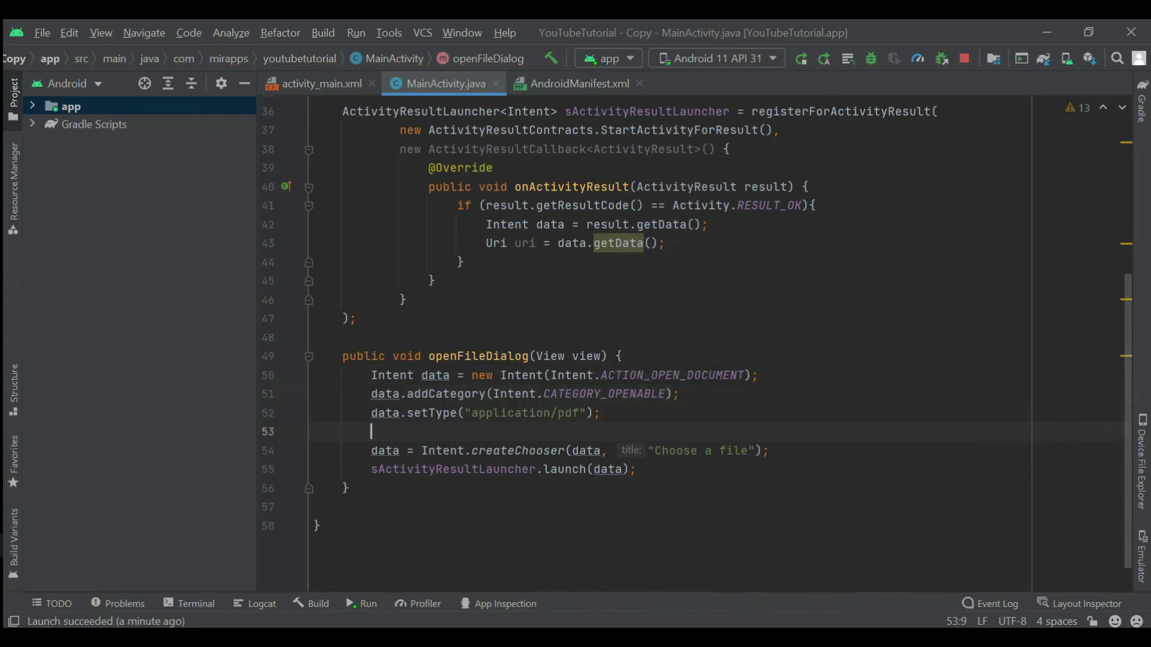
type("data")
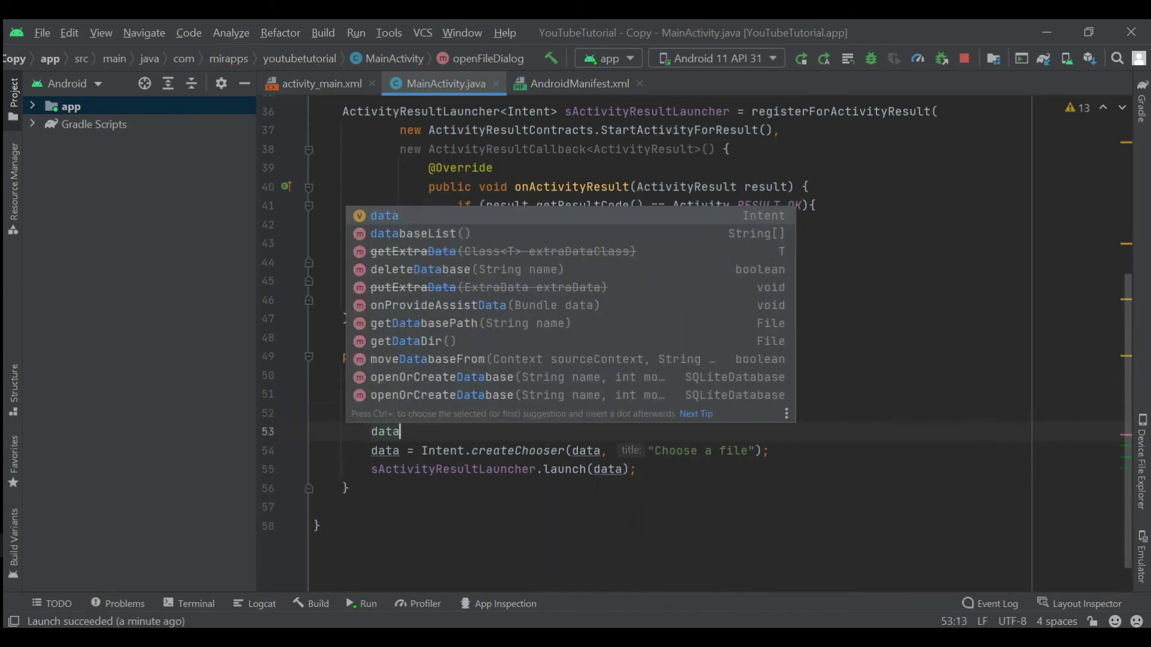
key("BackSpace")
key("BackSpace")
key("BackSpace")
key("BackSpace")
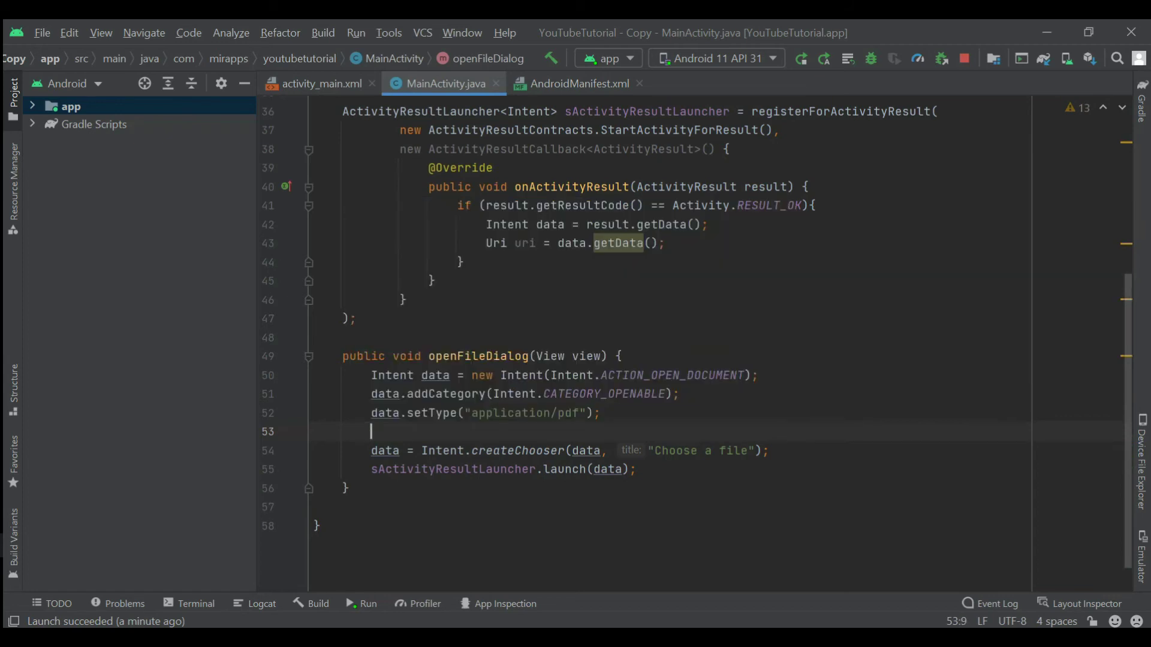
type("Str")
key("Return")
type("[] mime")
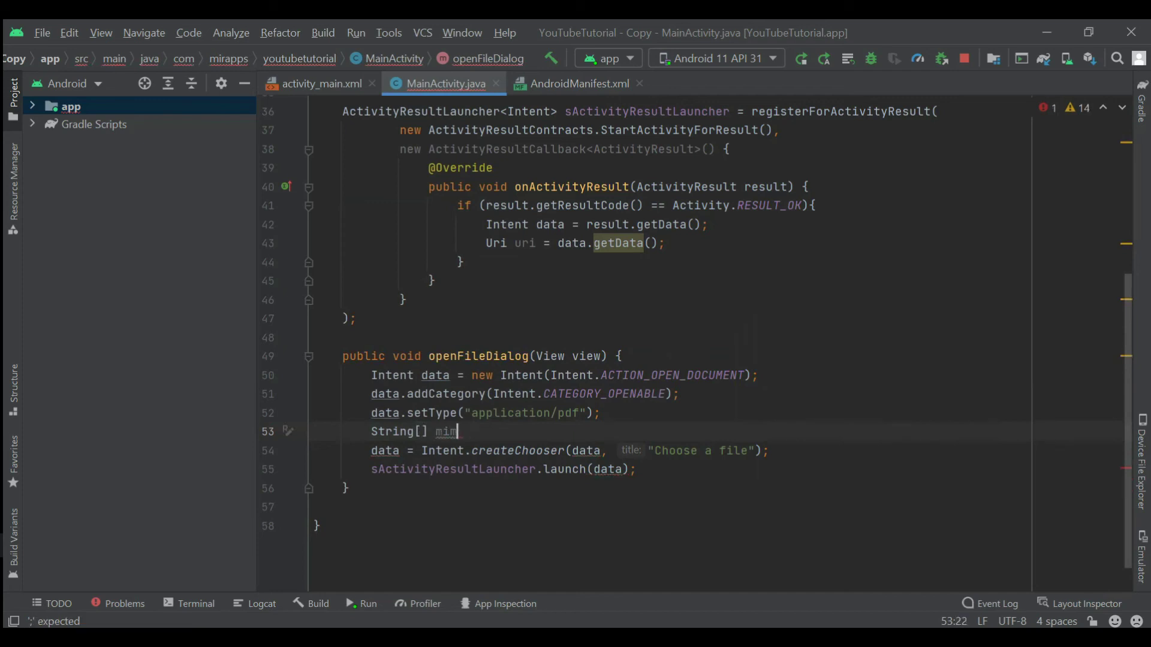
type("Types")
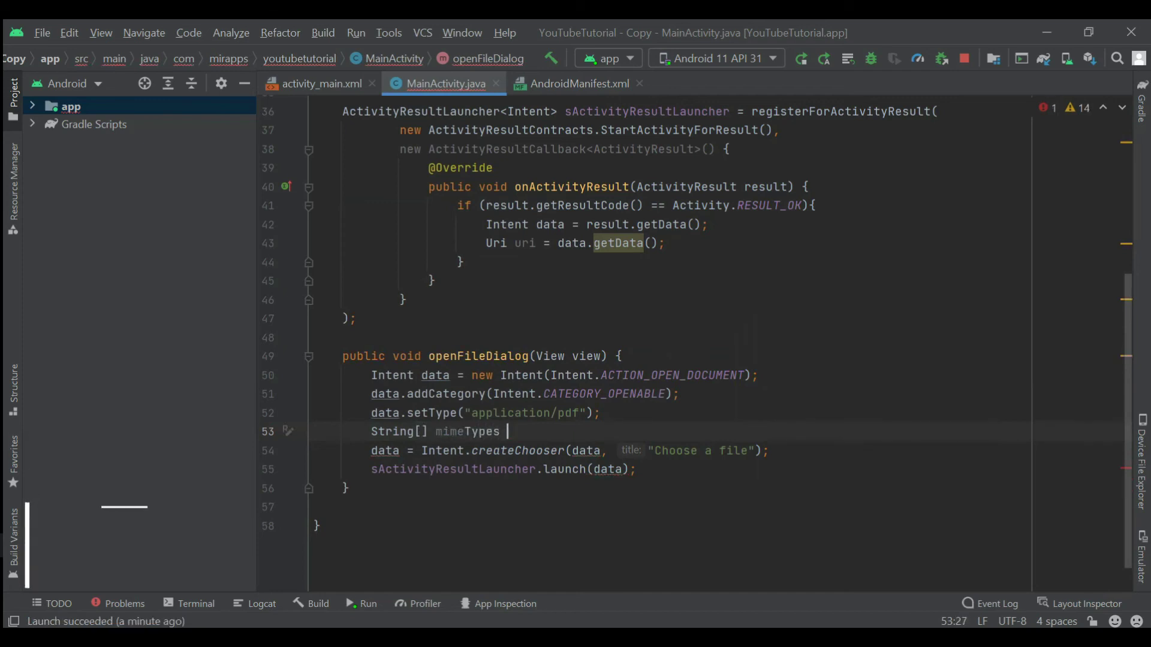
type(" =")
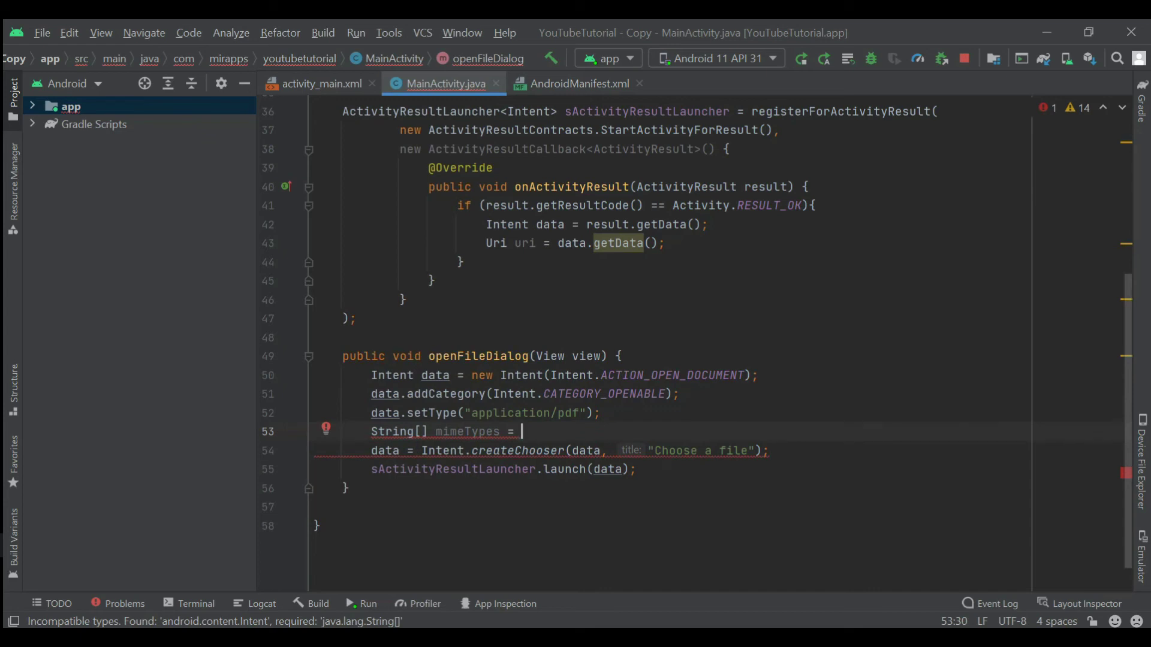
type("{}")
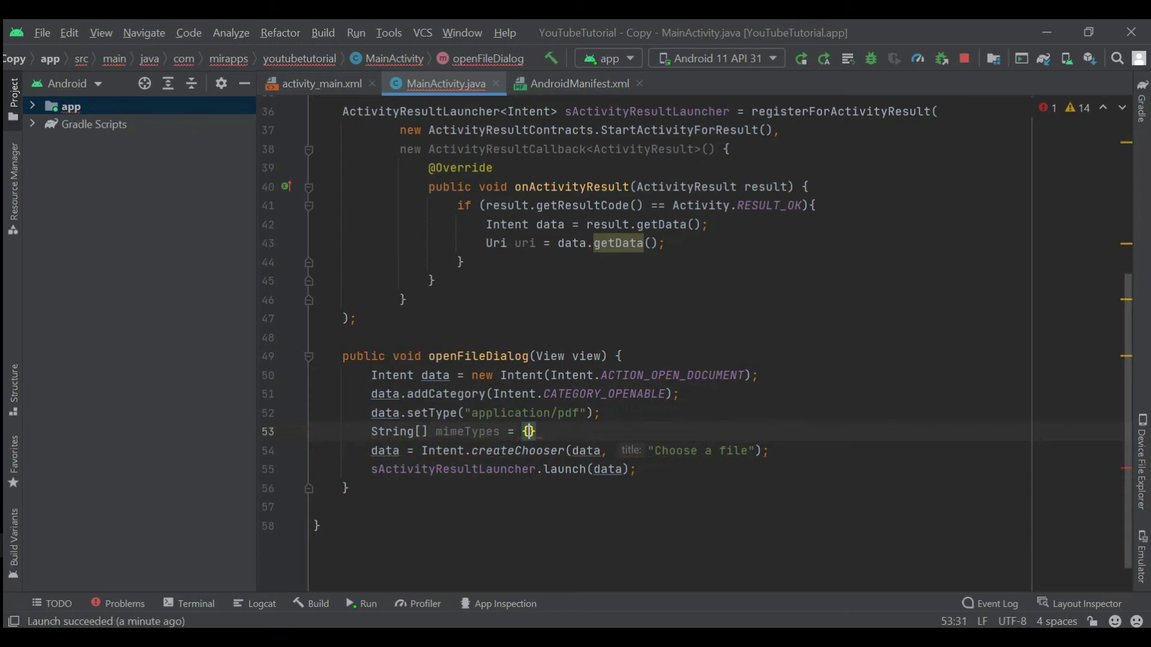
key("Return")
key("BackSpace")
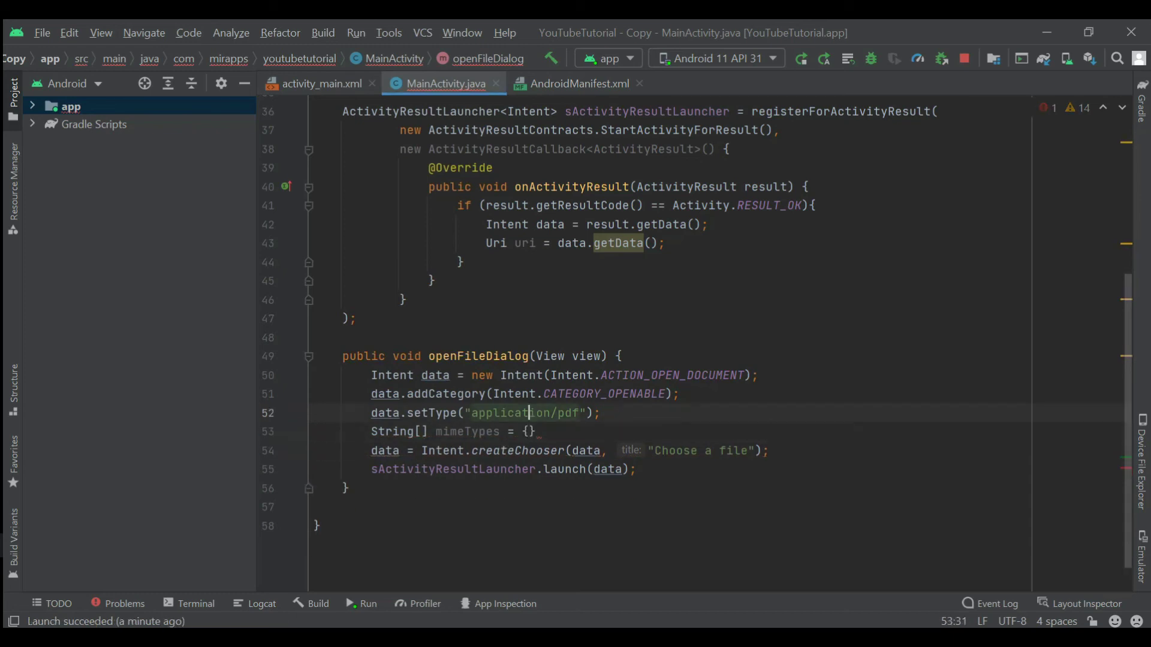
- Change setType to "*/*" and fill mimeTypes with {"text/*","image/*"}
double_click(469, 413)
key("BackSpace")
type("*")
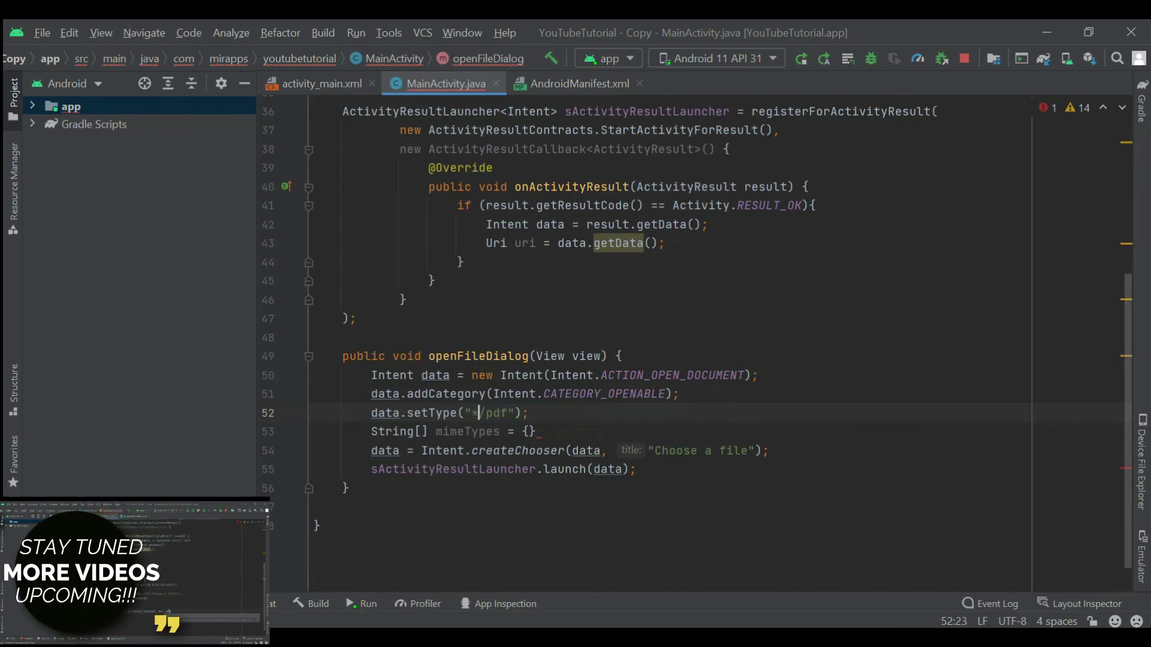
key("Right")
key("Right")
key("Right")
key("BackSpace")
key("BackSpace")
key("BackSpace")
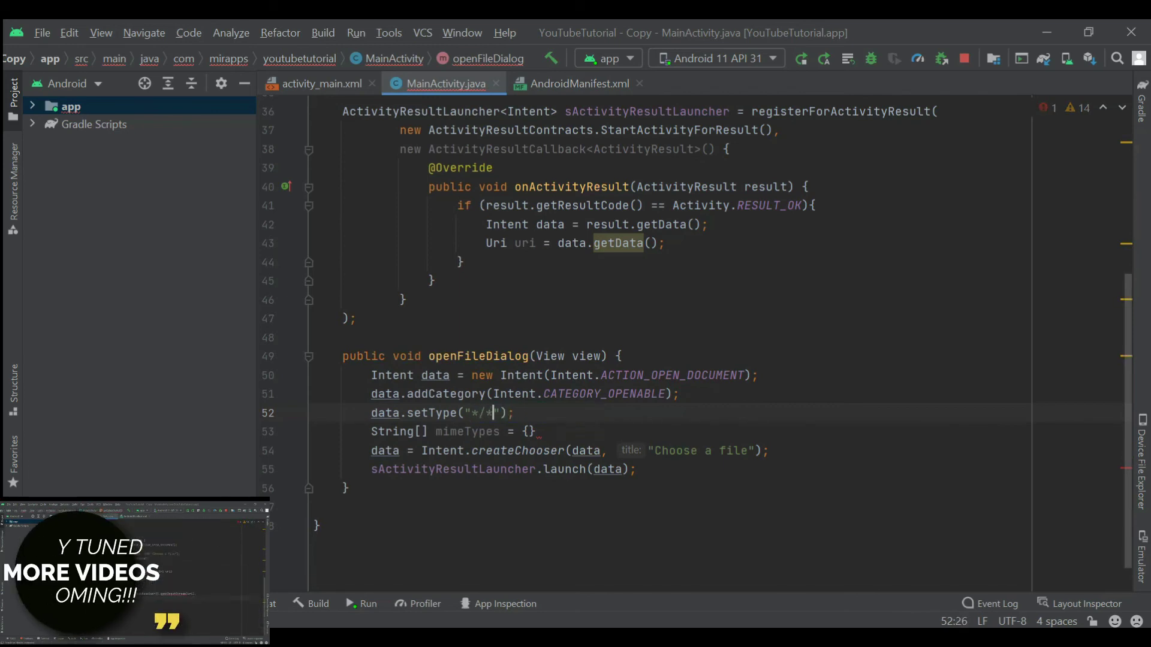
type("*")
key("Down")
key("Right")
key("Right")
key("Right")
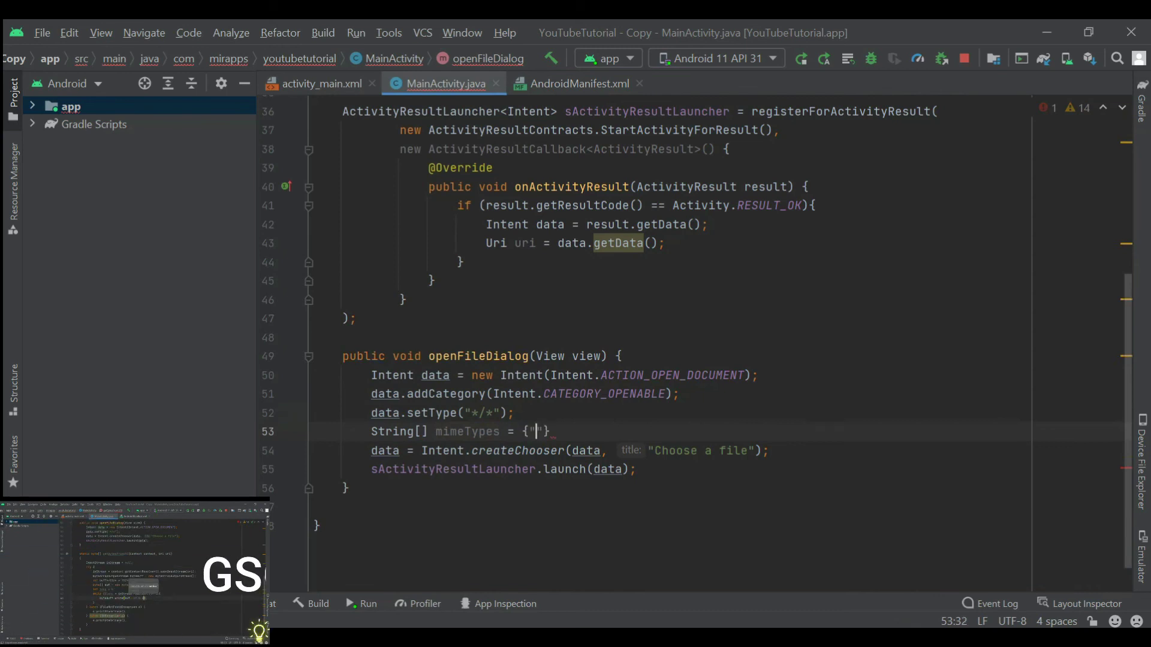
type("\"")
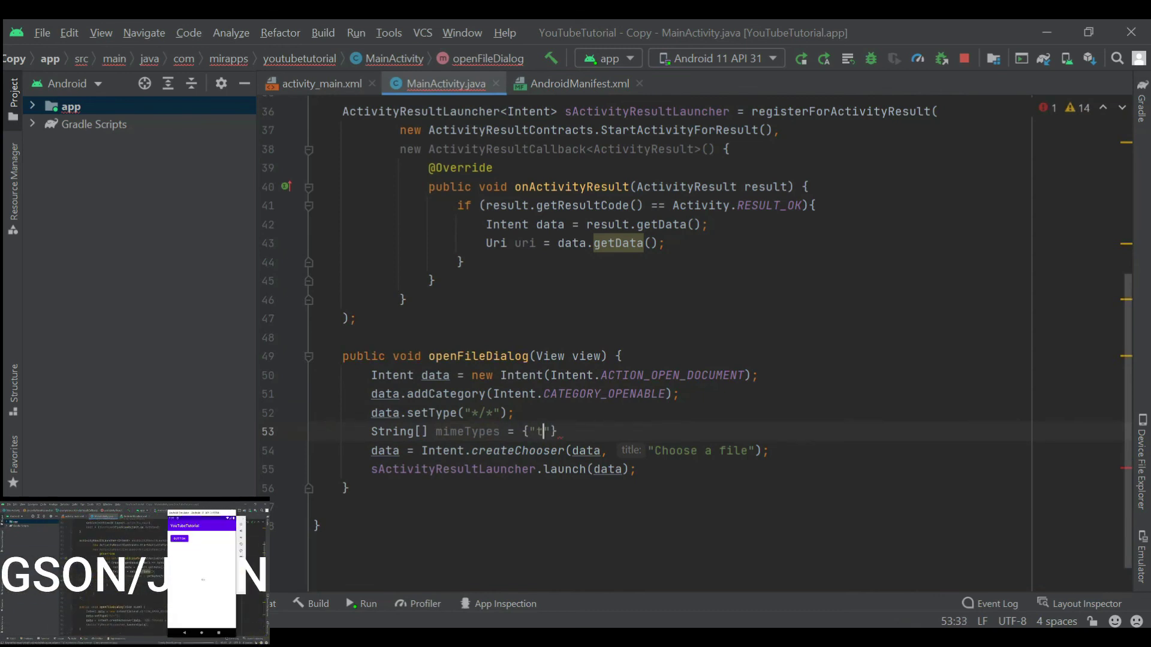
type("text")
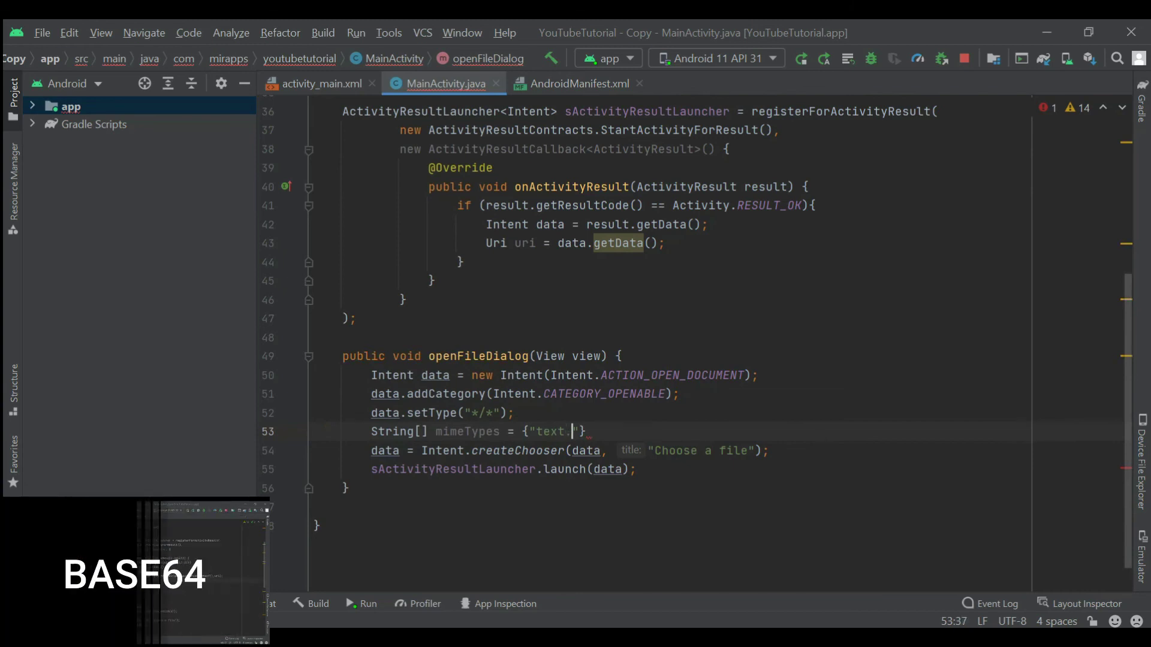
type("/")
type("*")
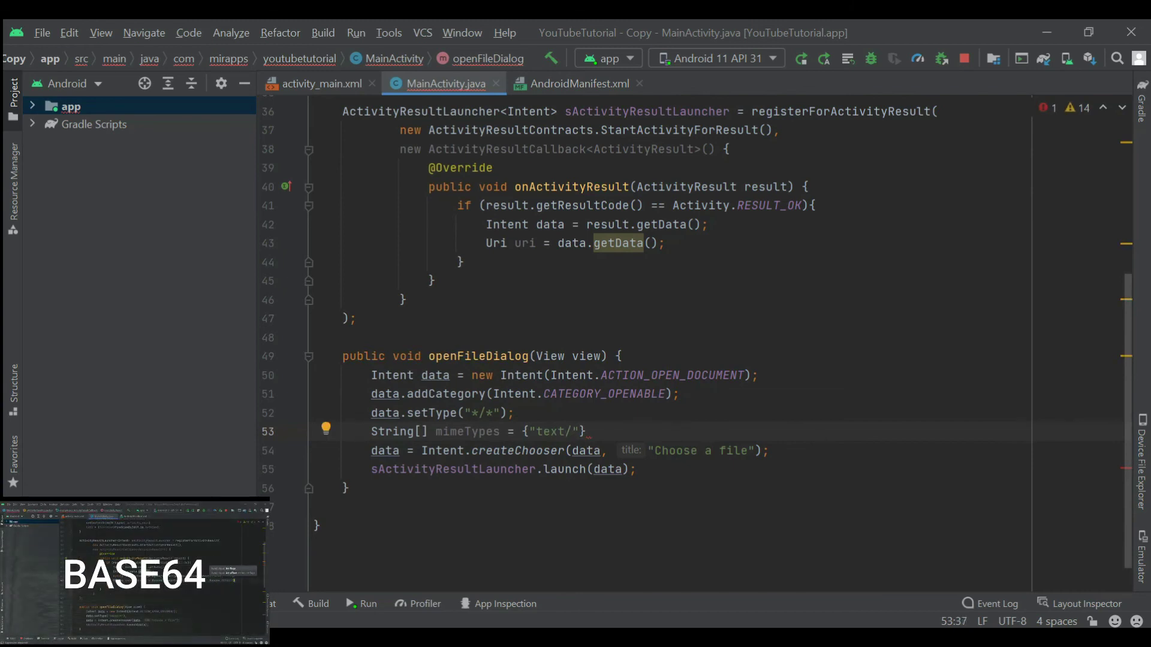
type("\",\"")
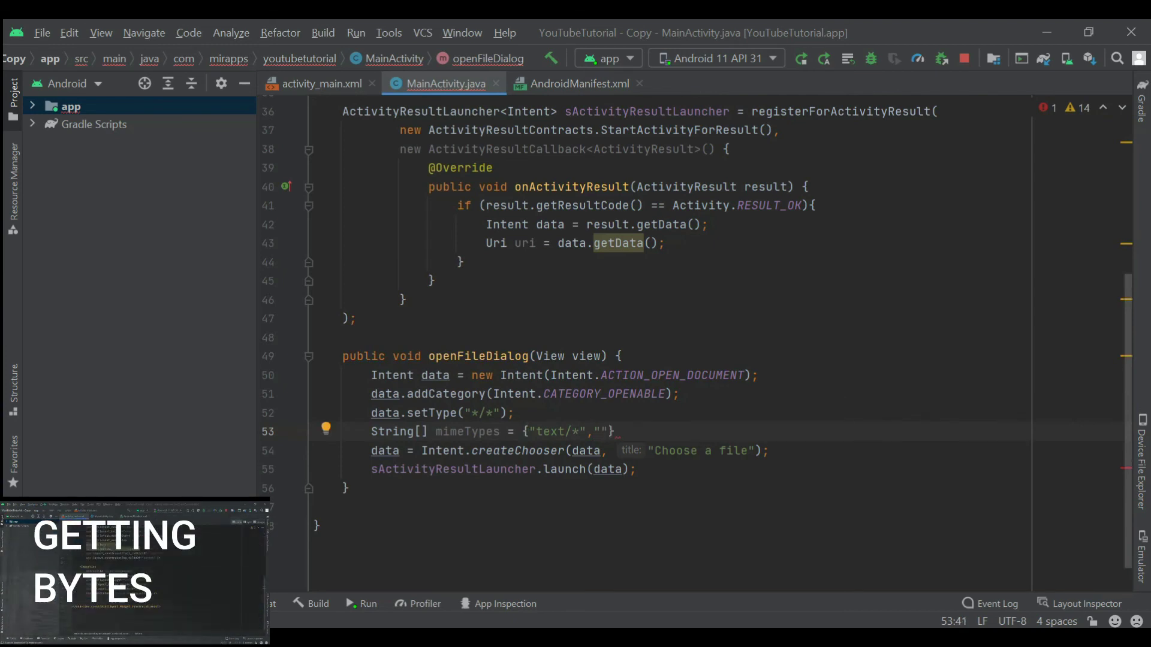
type("image")
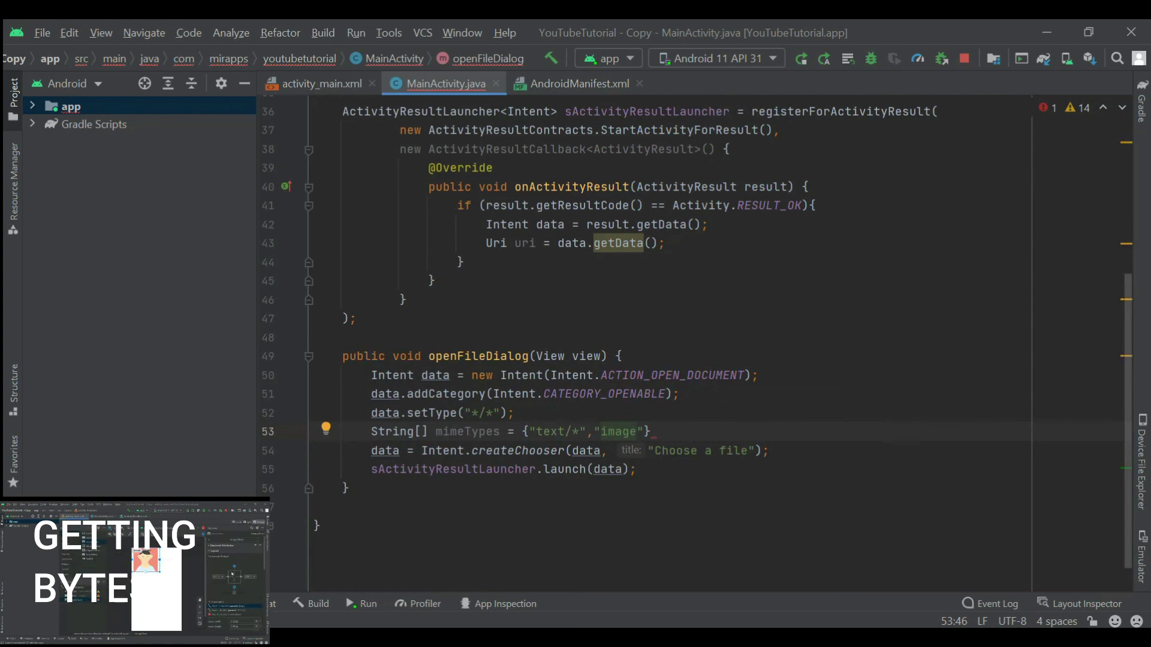
type("/")
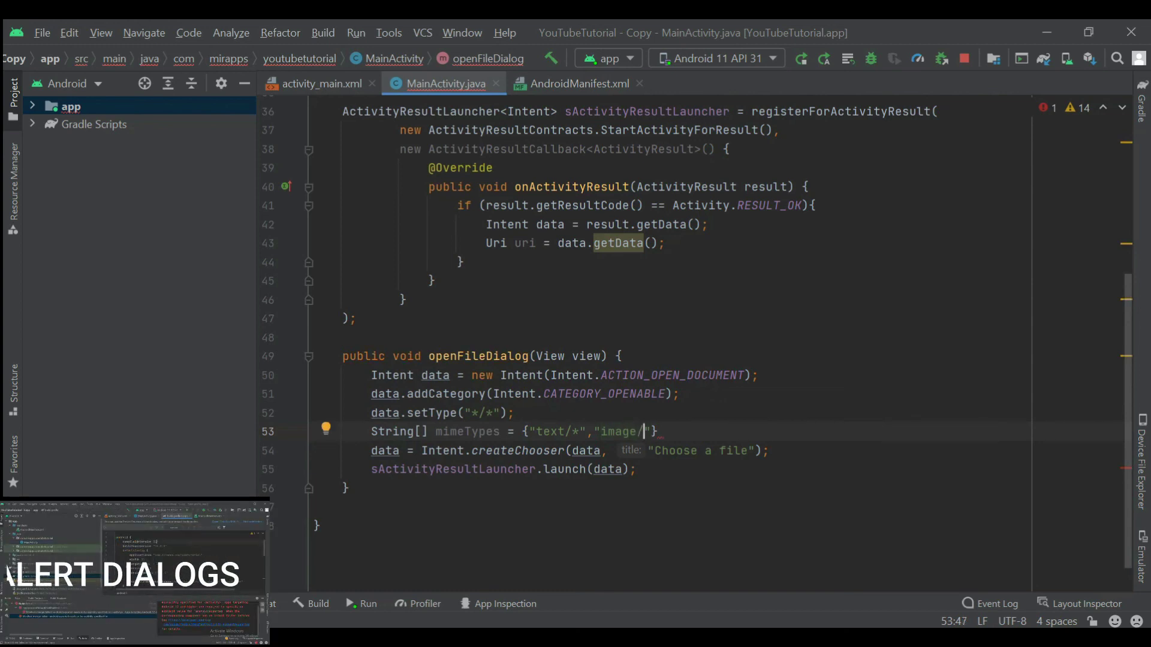
type("*\"}")
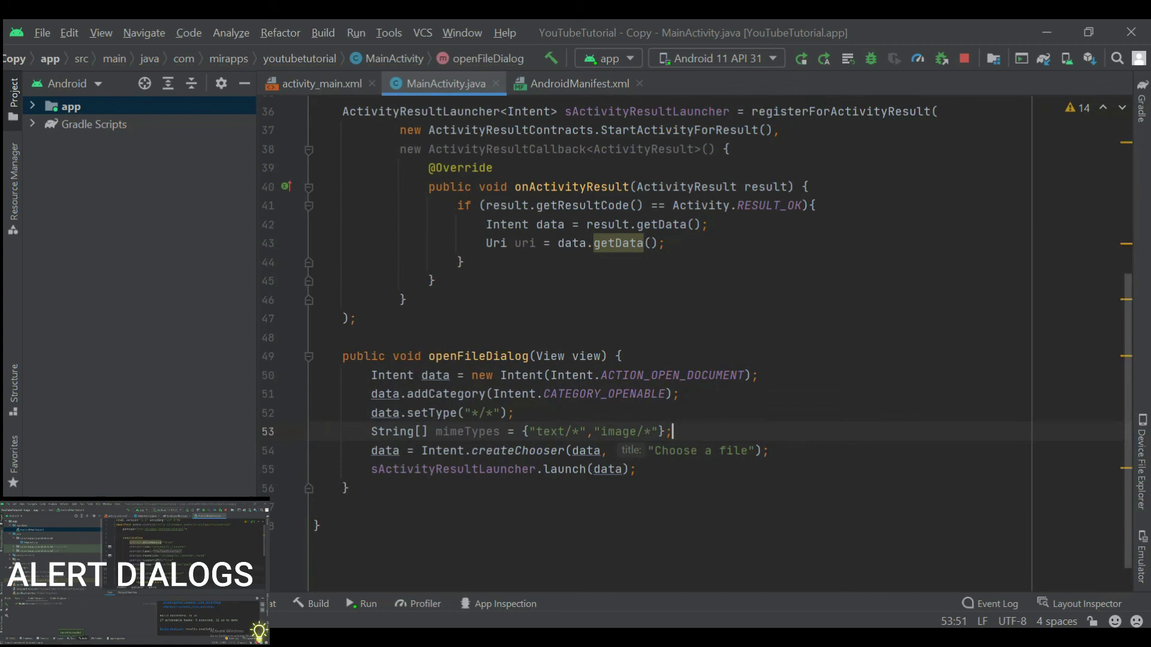
type(";")
- Add data.putExtra(Intent.EXTRA_MIME_TYPES, mimeTypes); on a new line after the array
key("Return")
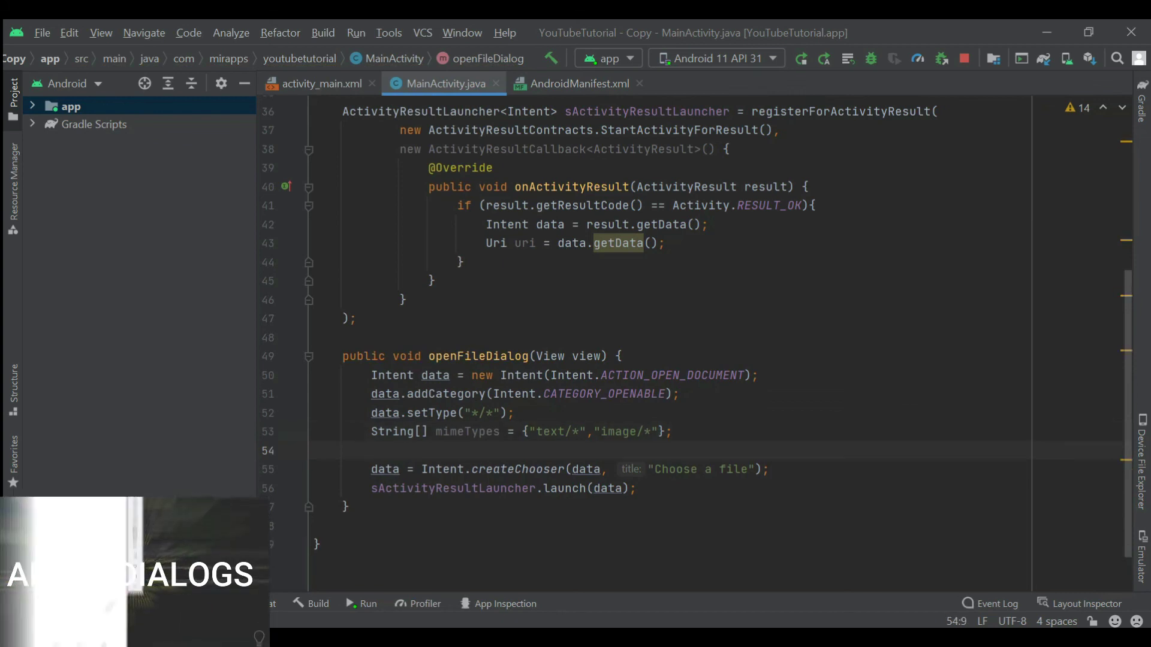
type("data.")
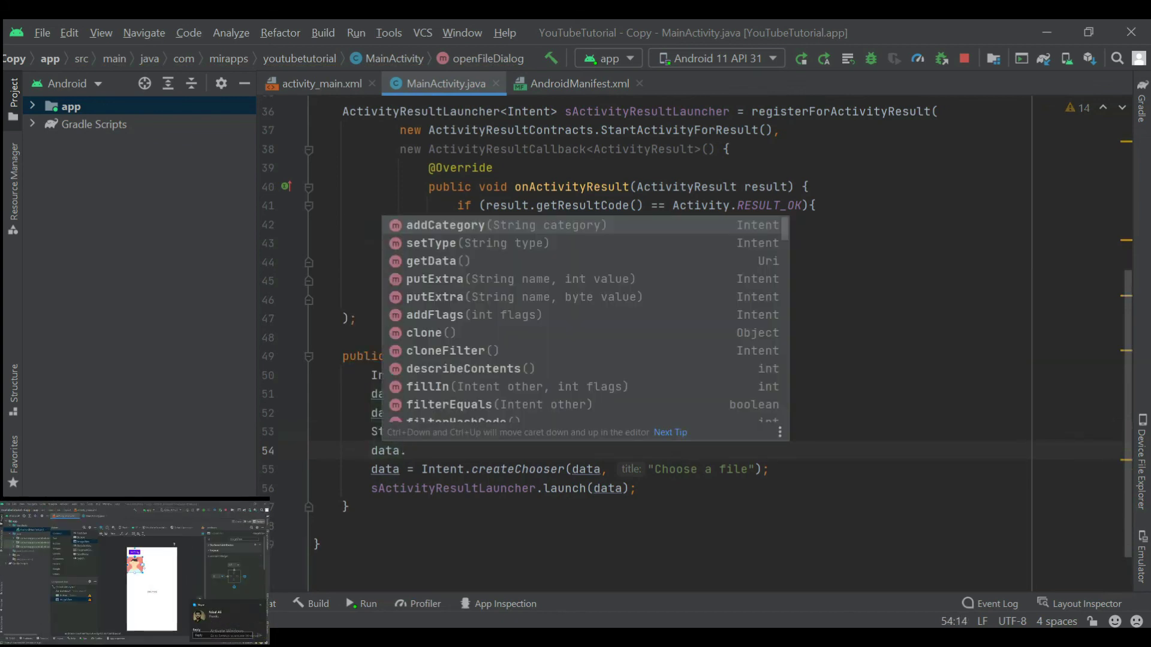
type("pu")
key("Return")
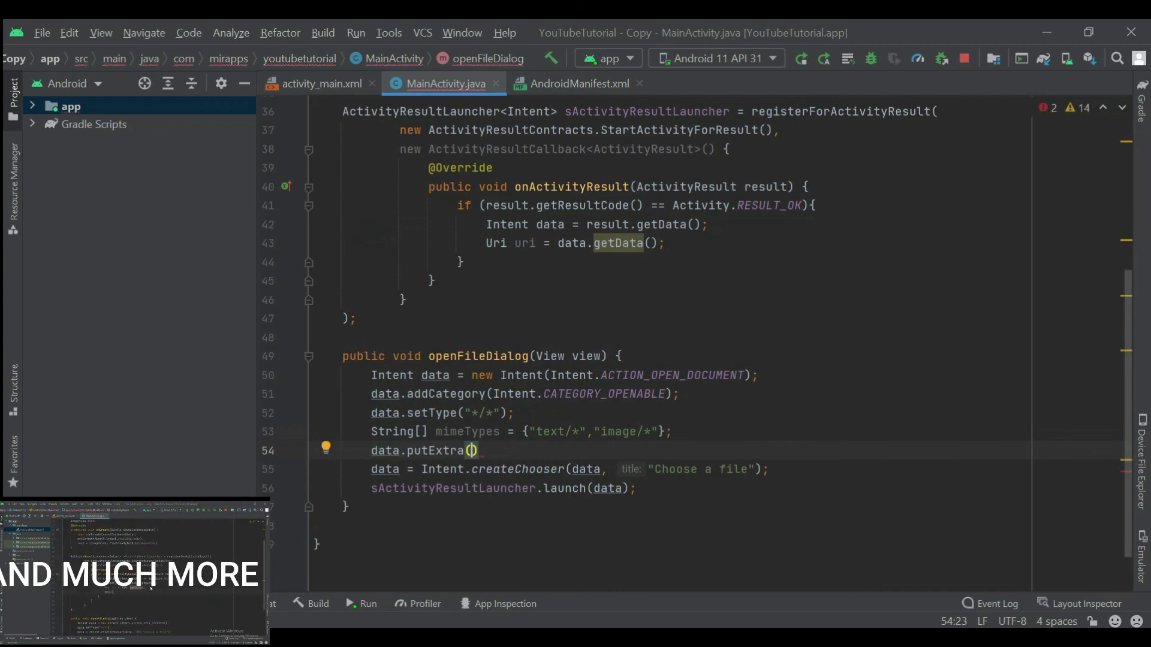
type("In")
type("t")
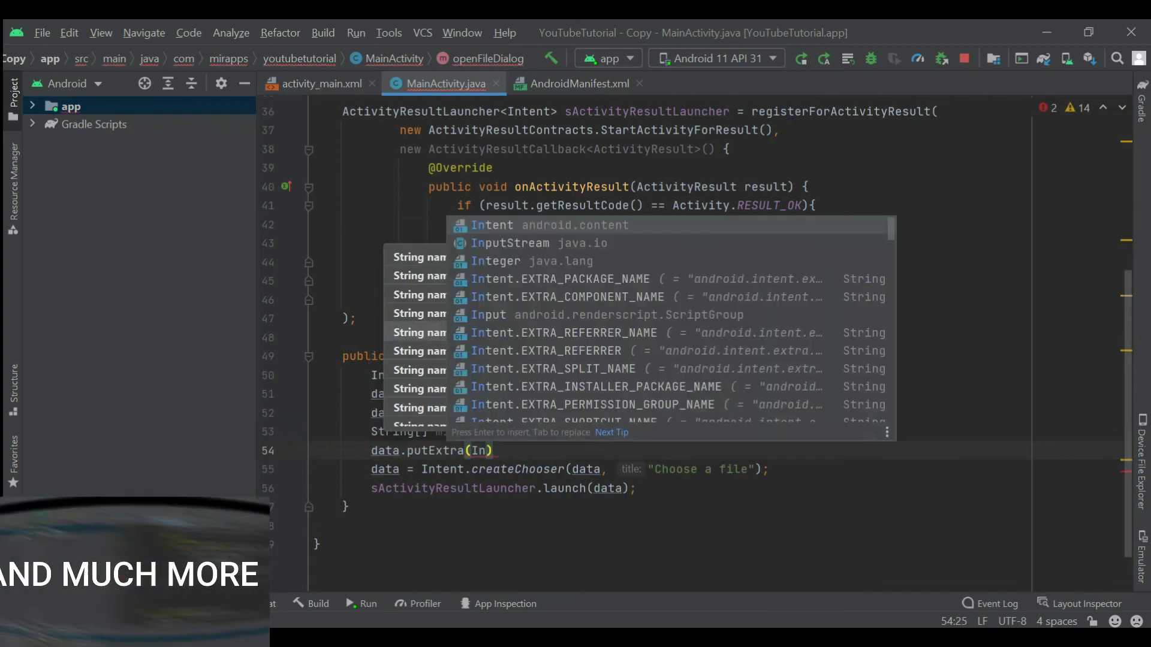
type("et")
key("BackSpace")
type("nt")
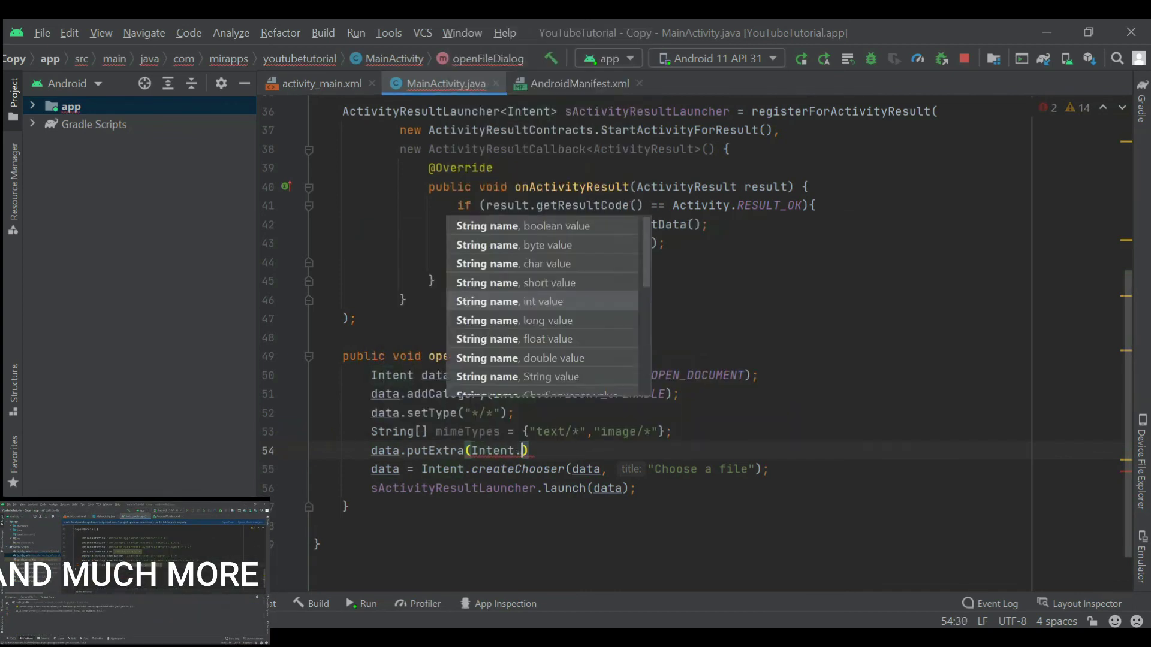
type(".")
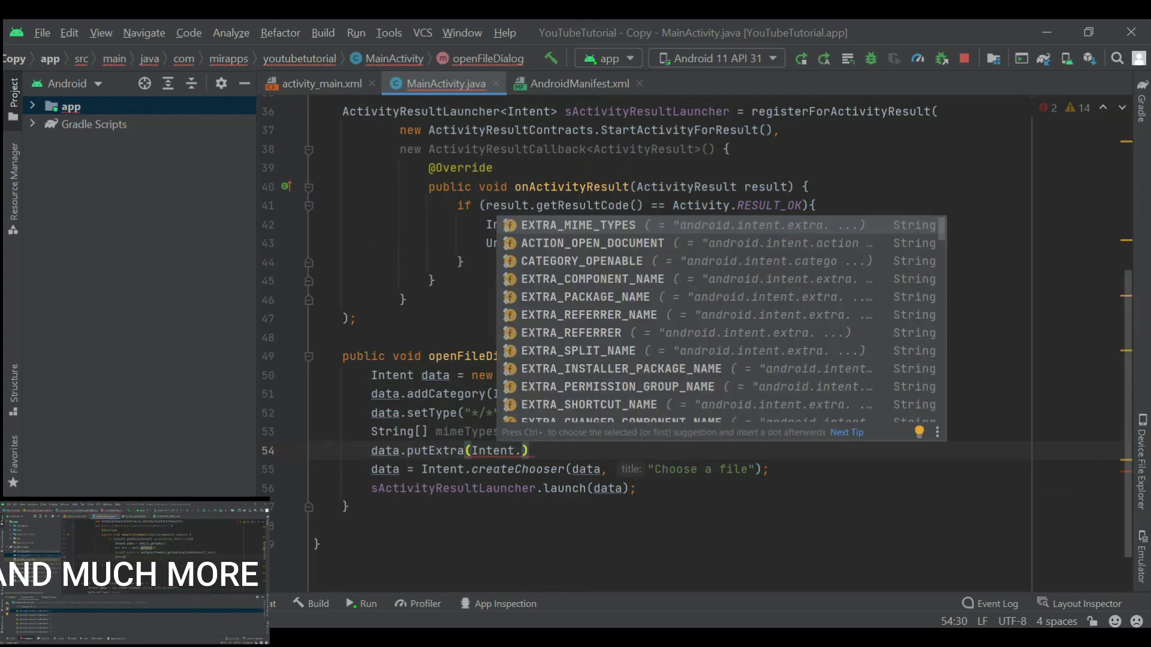
key("Return")
type(",")
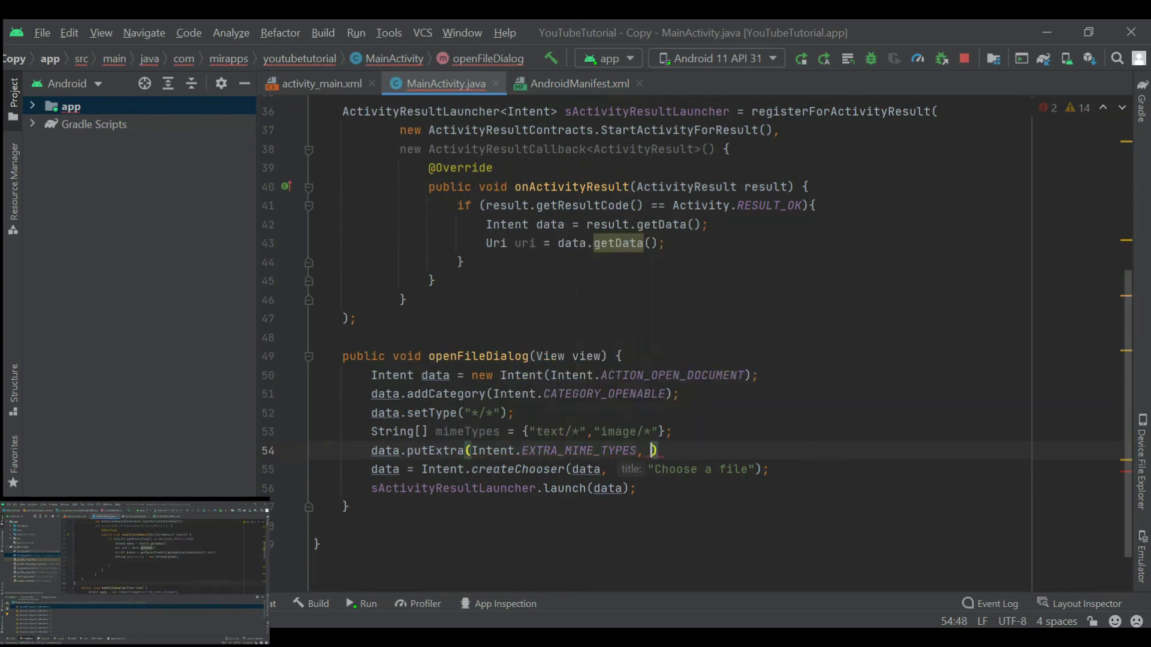
type(" m")
key("Return")
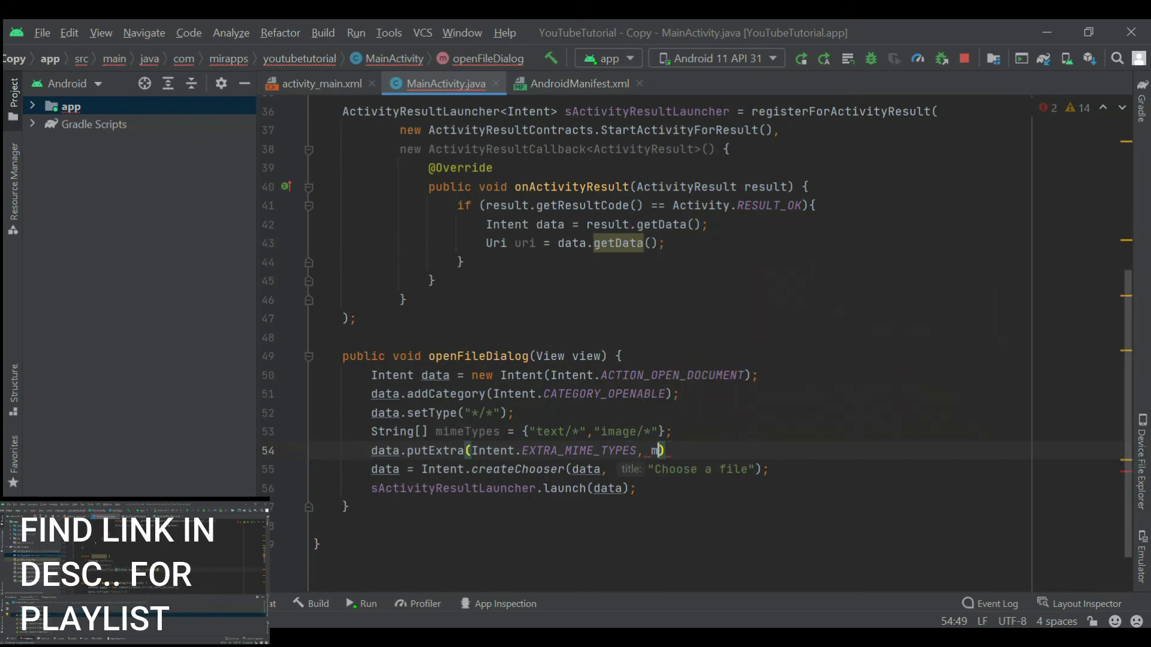
type(");")
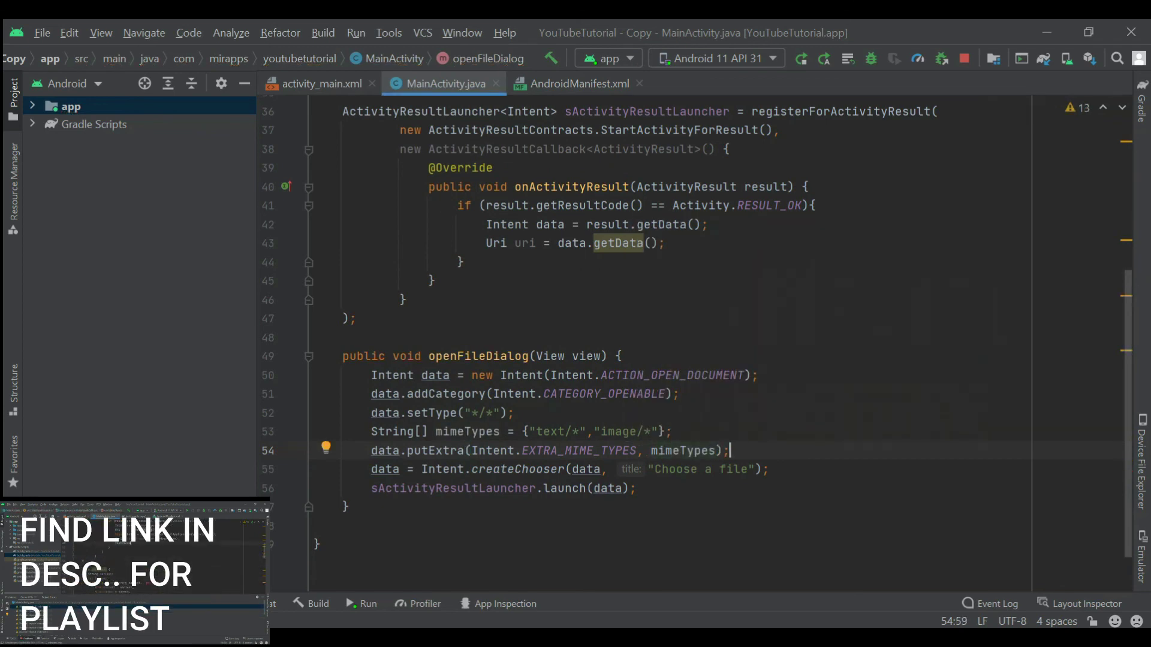
- Relaunch the updated app on the emulator and open its file picker in Downloads
key("alt+Tab")
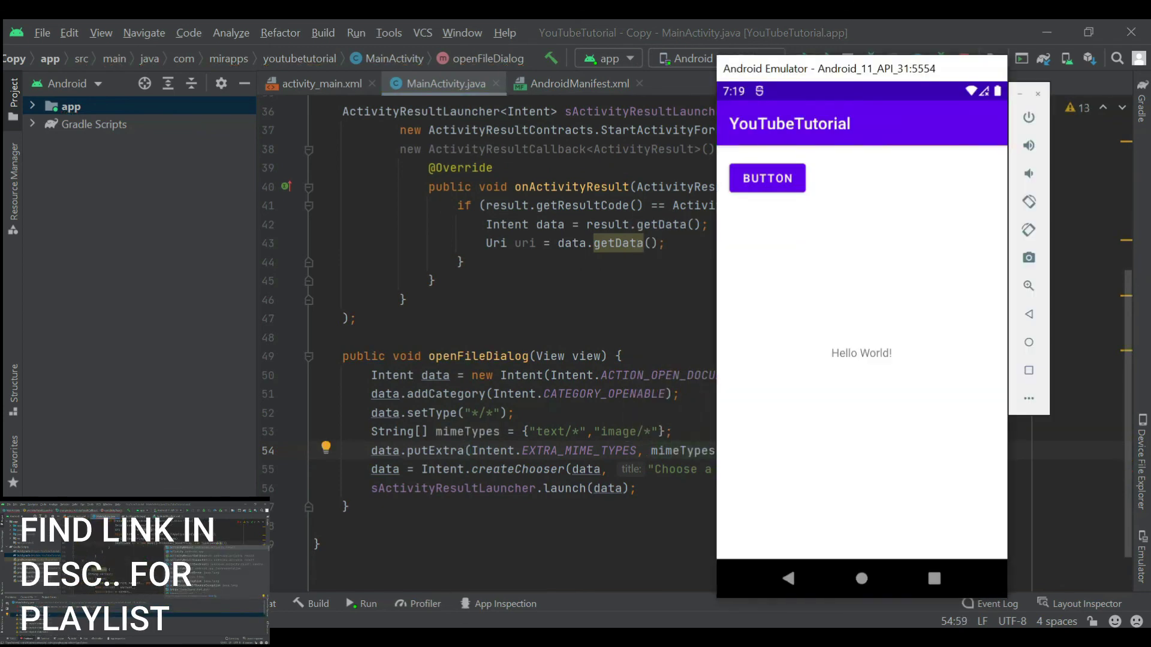
left_click(803, 54)
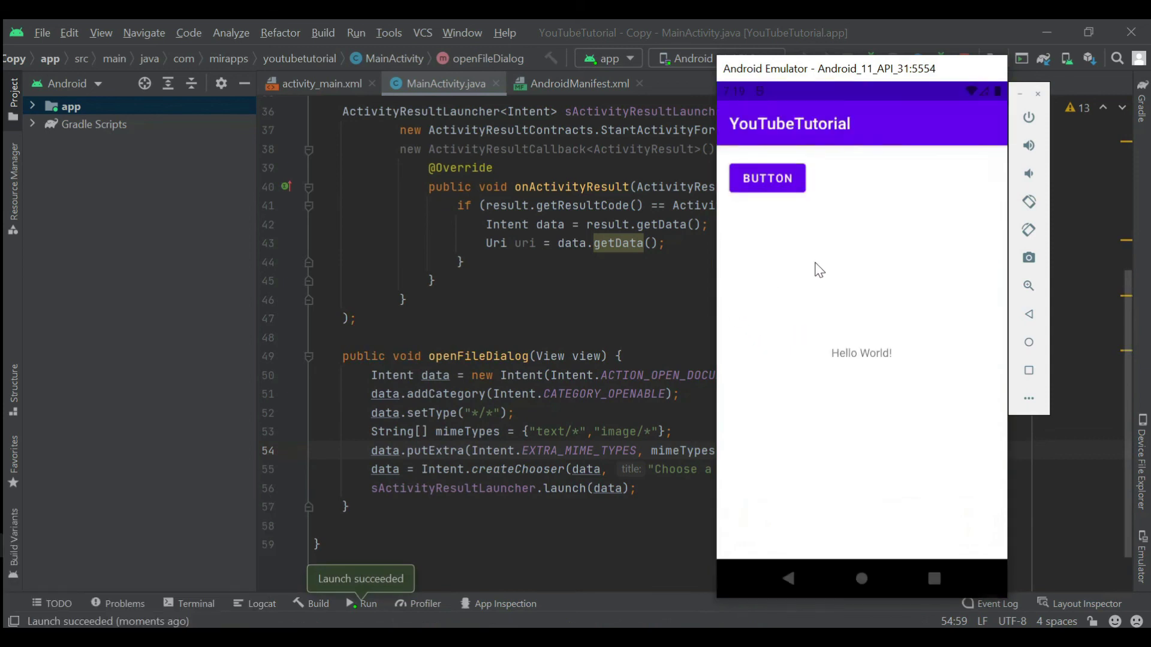
left_click(752, 187)
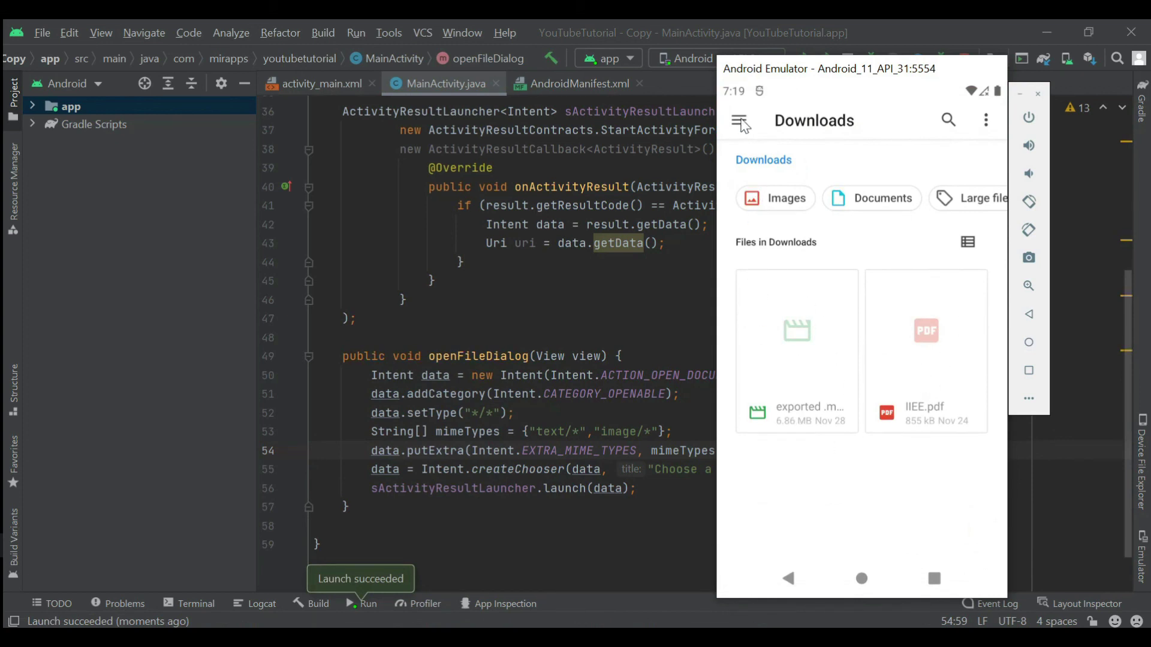
- Pick 01Dec2021.txt from ImageNameGenerator/Dec2021 on the device's main storage
left_click(739, 123)
left_click(787, 378)
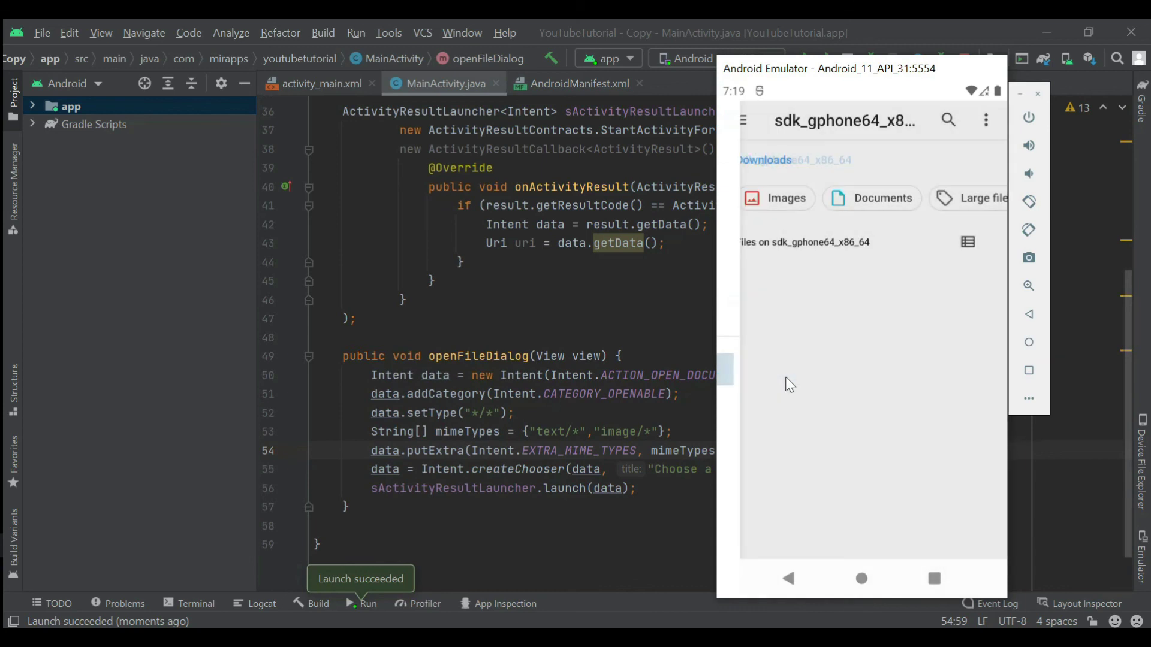
left_click(784, 430)
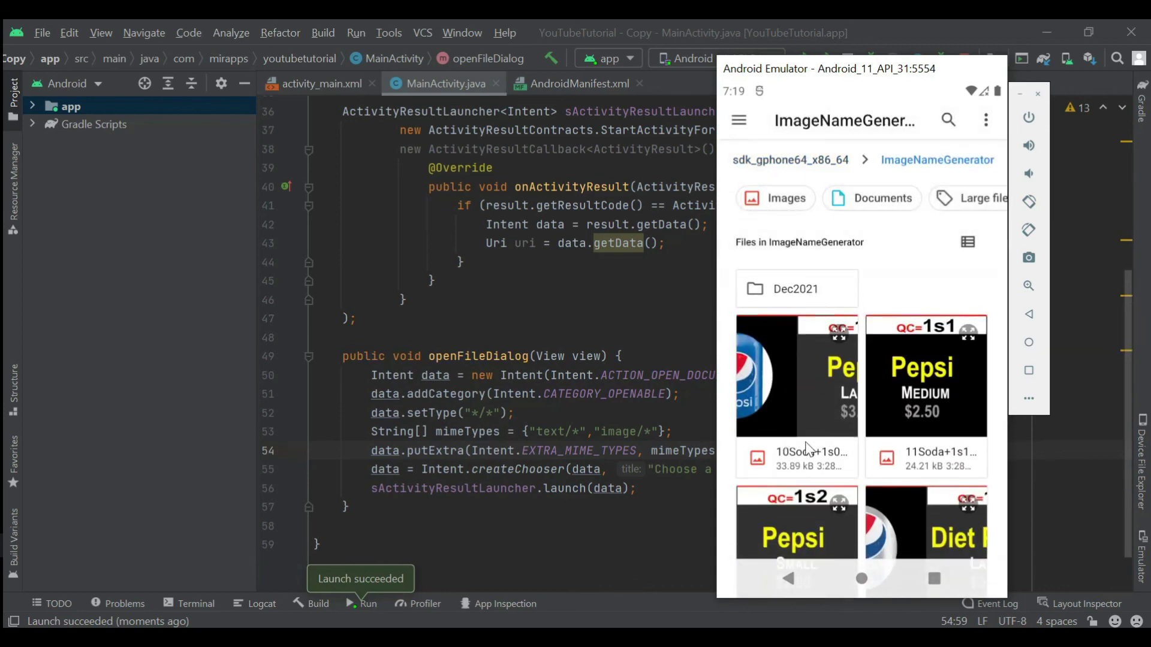
scroll(810, 445, "down", 1)
scroll(811, 445, "down", 2)
scroll(810, 446, "down", 1)
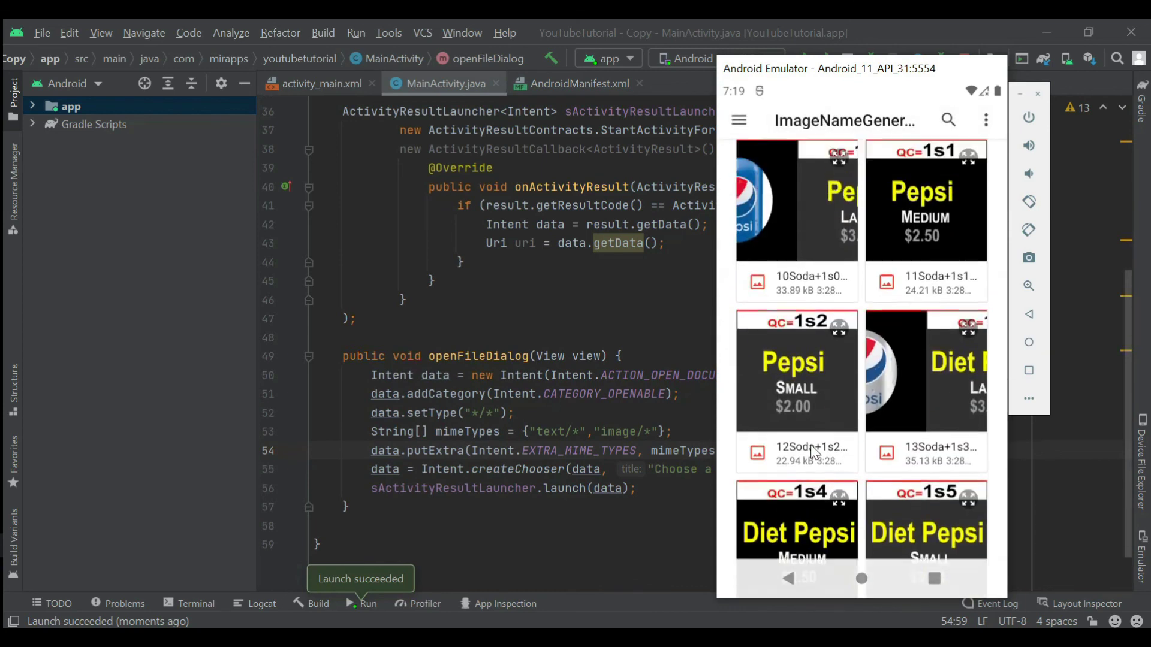
scroll(810, 446, "up", 2)
scroll(810, 445, "down", 5)
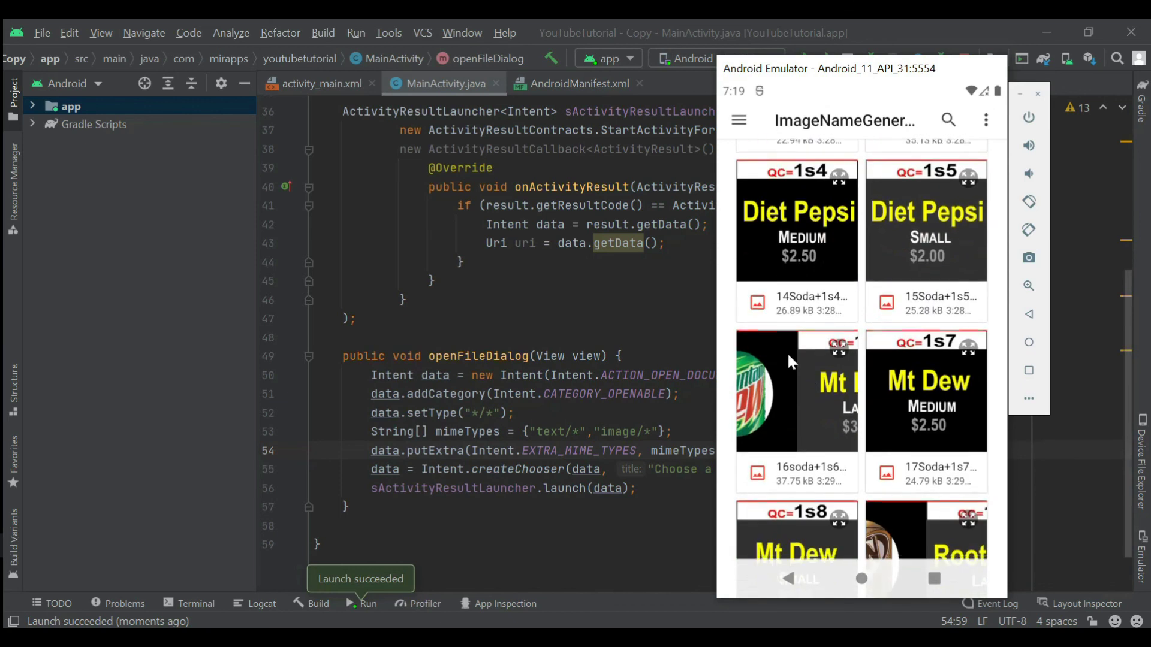
scroll(787, 352, "down", 3)
scroll(787, 352, "up", 10)
scroll(776, 338, "up", 2)
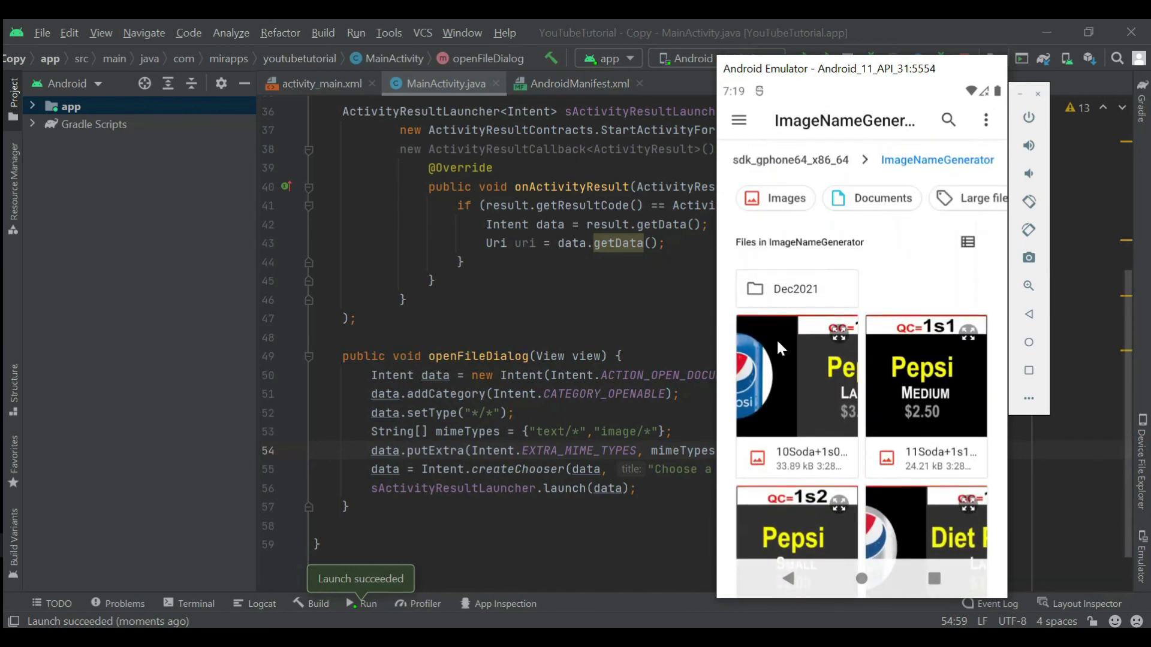
left_click(769, 304)
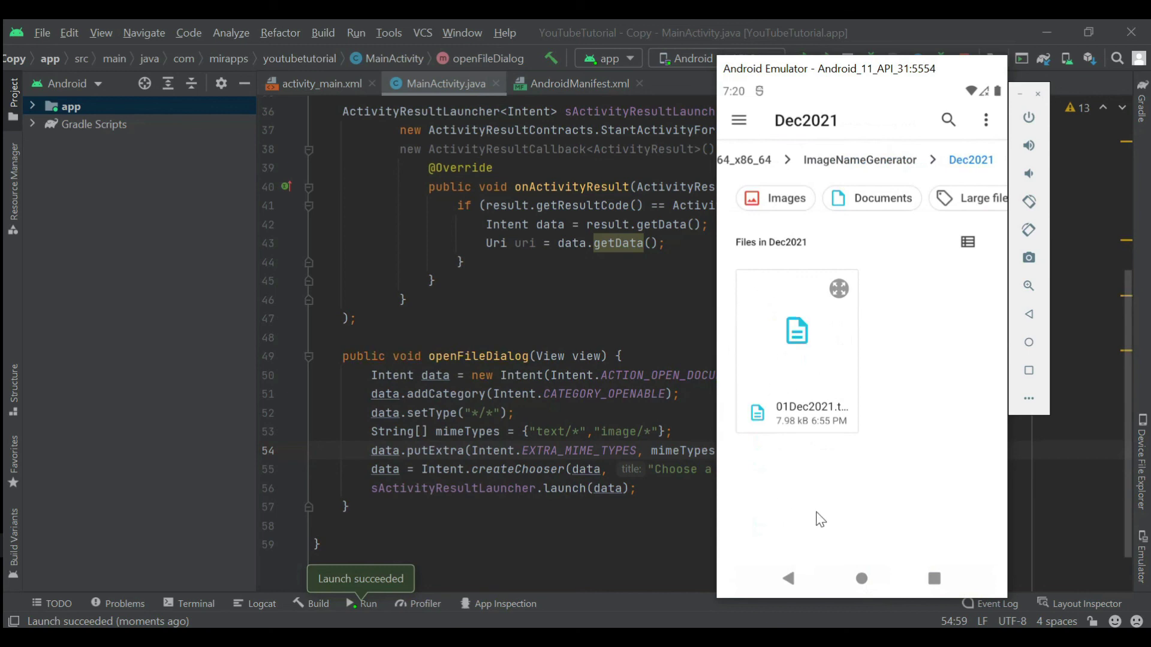
left_click(776, 298)
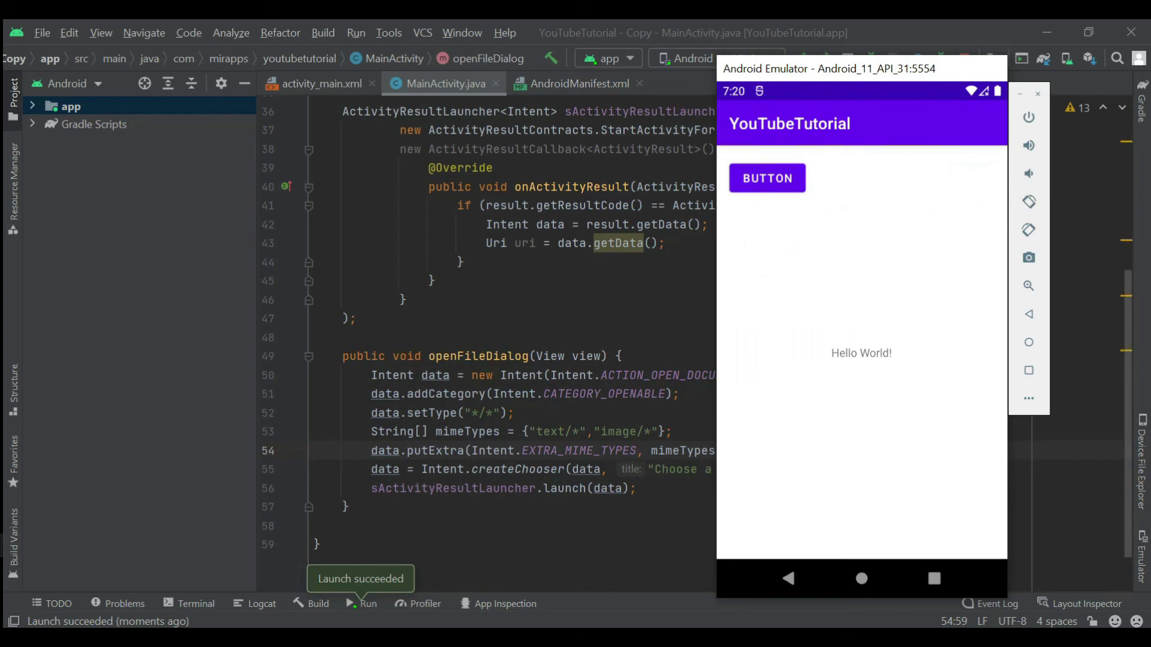
- Bring the Android Studio editor back in front showing the finished openFileDialog code
key("Up")
key("Up")
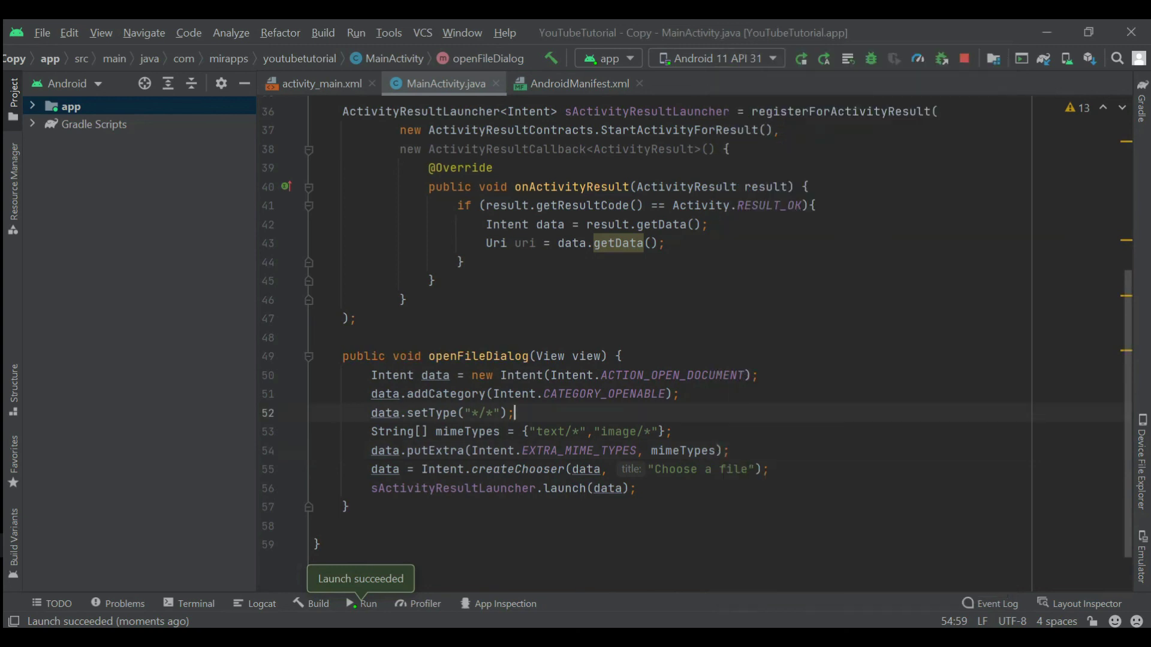